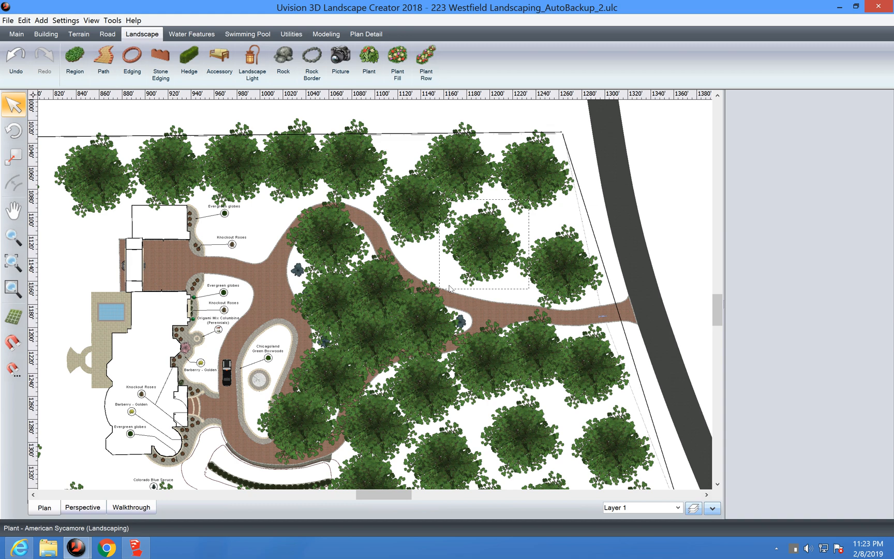
Step: Check the layer list, select the brick driveway and sycamore, then bring up 3D Warehouse 'cars' results
left_click(693, 509)
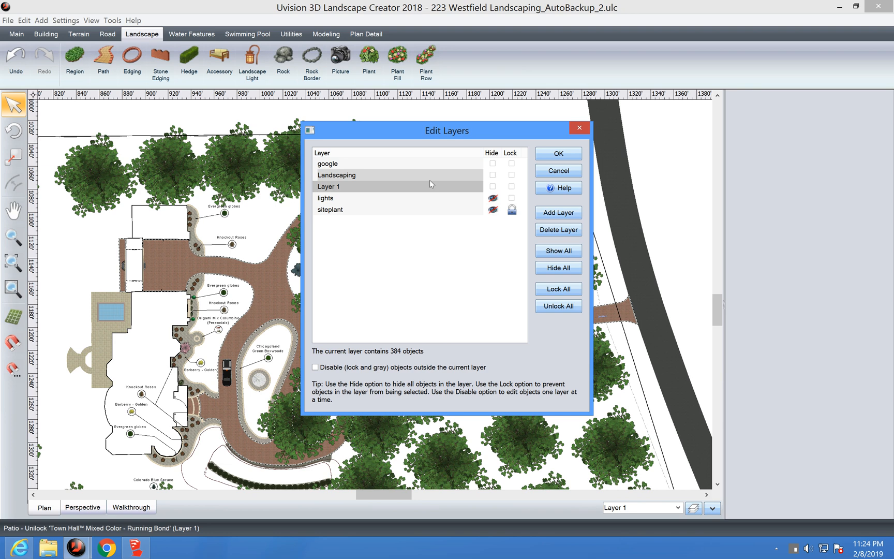
left_click(558, 155)
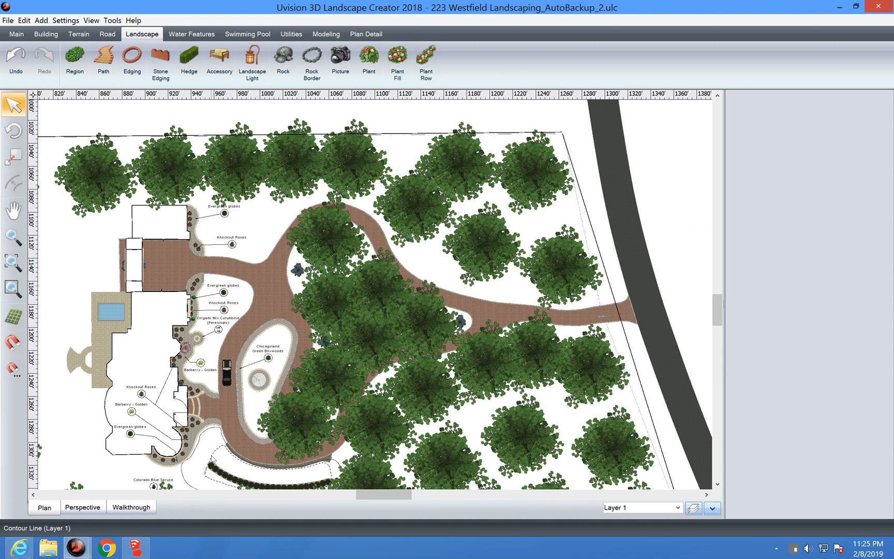
left_click(240, 329)
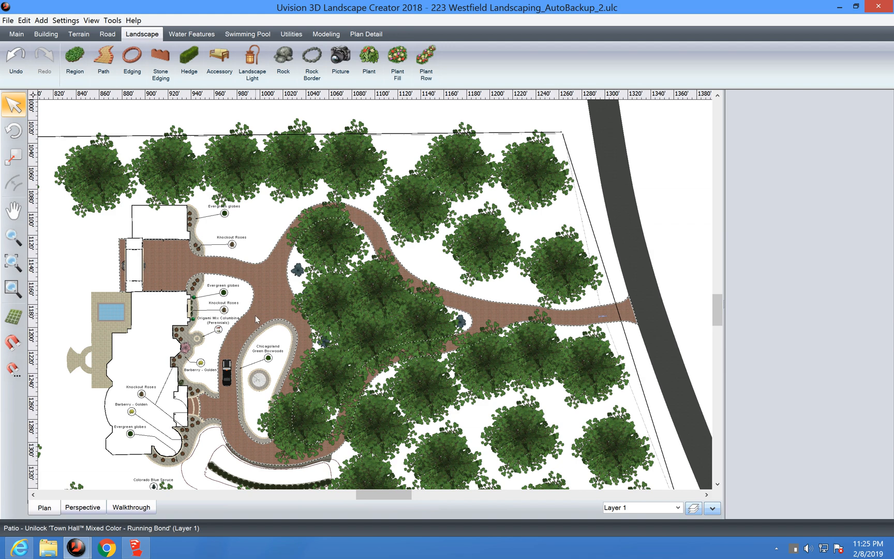
left_click(289, 292)
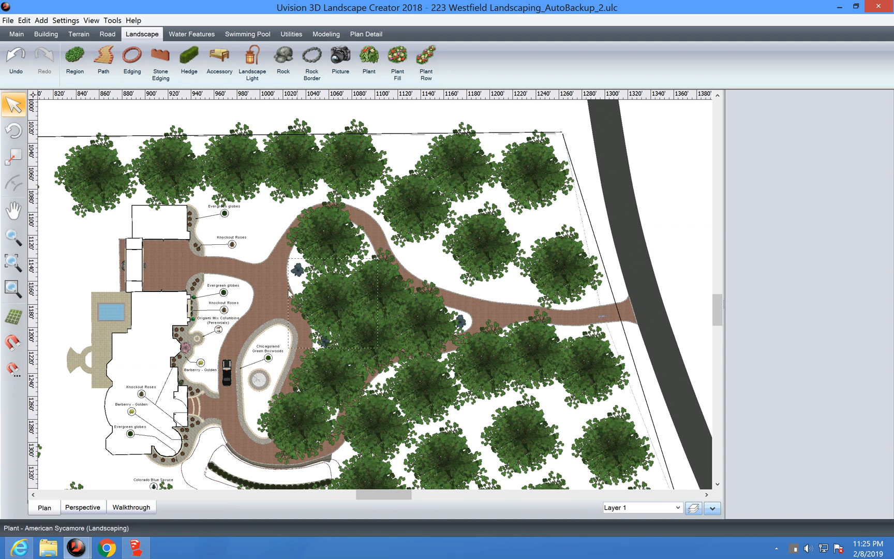
left_click(263, 293)
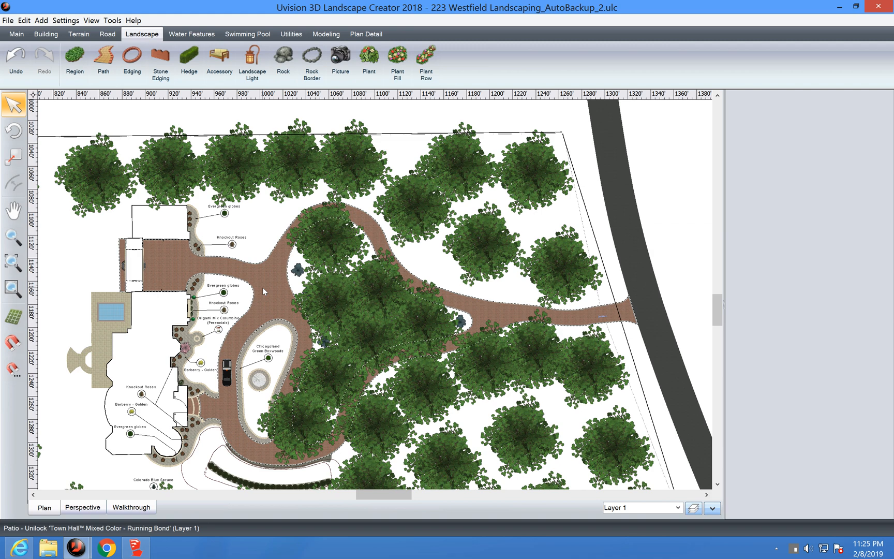
left_click(19, 553)
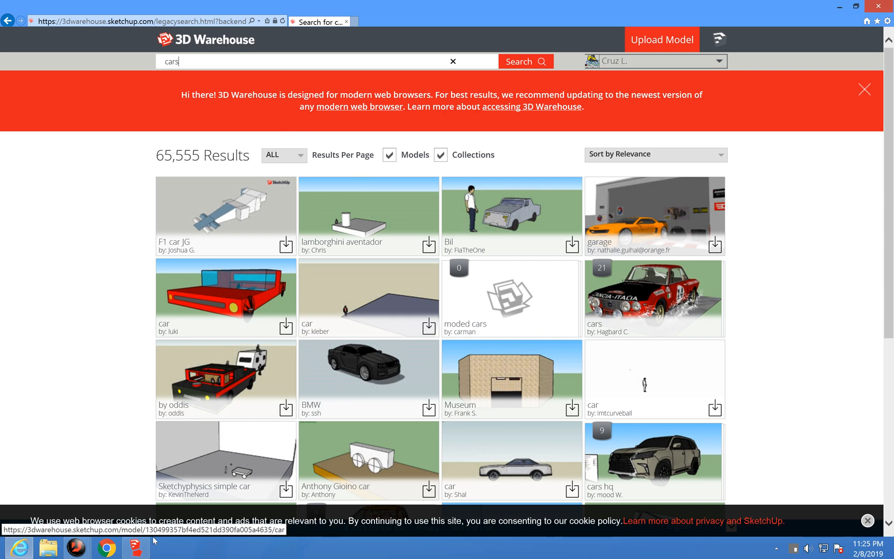
Step: Leave 3D Warehouse for the empty Untitled landscape project window using its taskbar preview
left_click(74, 552)
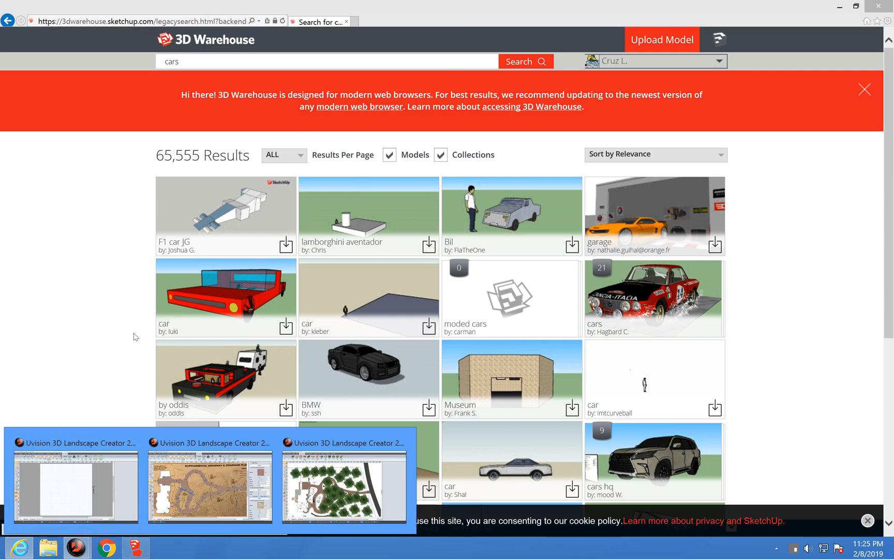
left_click(76, 484)
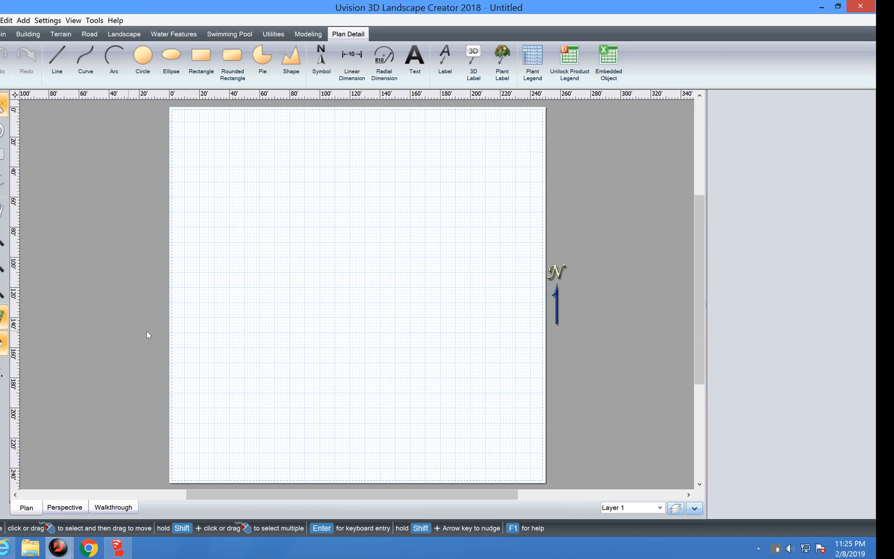
left_click(80, 547)
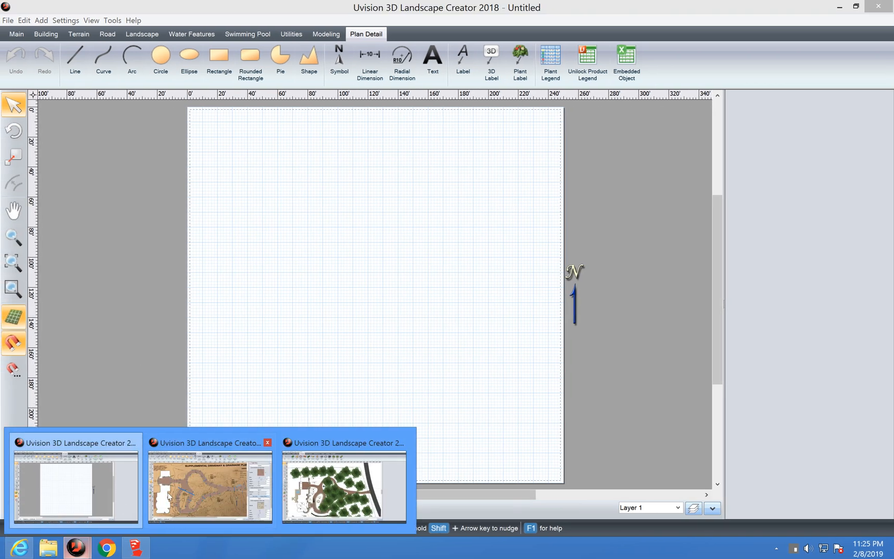
left_click(325, 491)
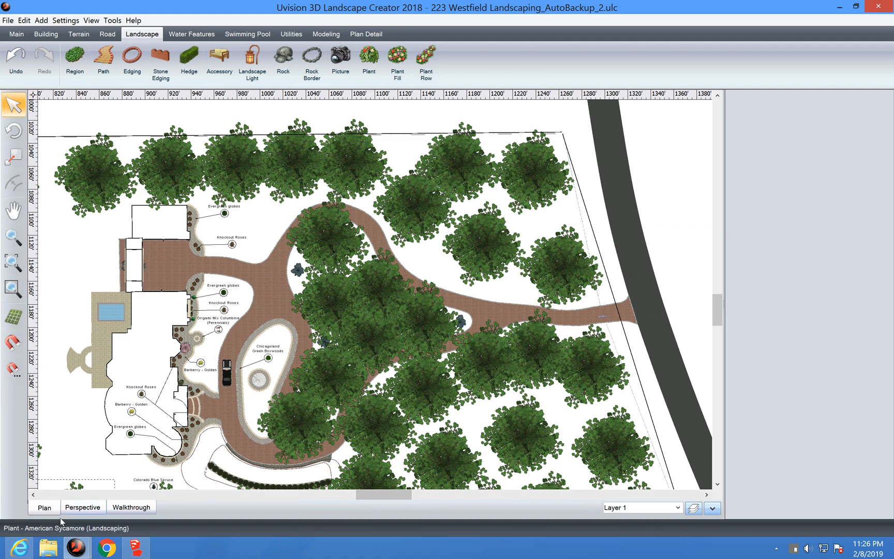
left_click(76, 547)
left_click(103, 485)
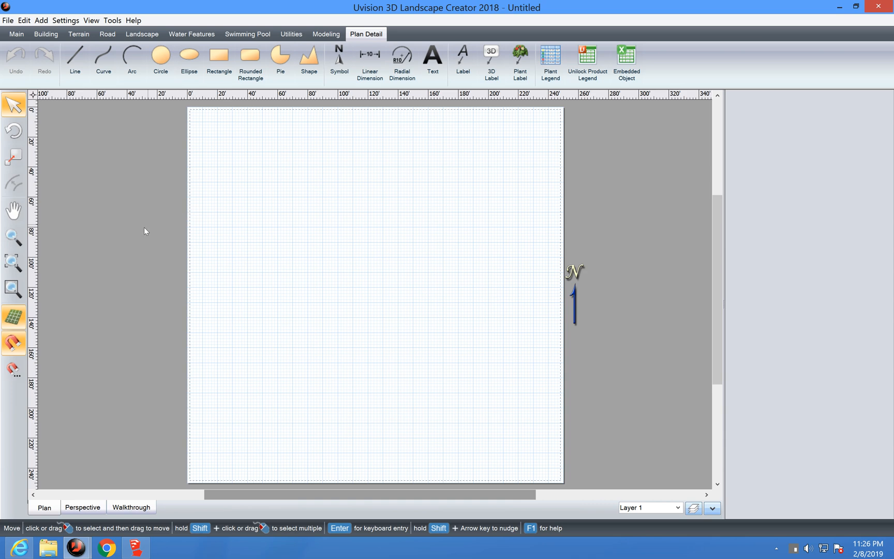
left_click(112, 22)
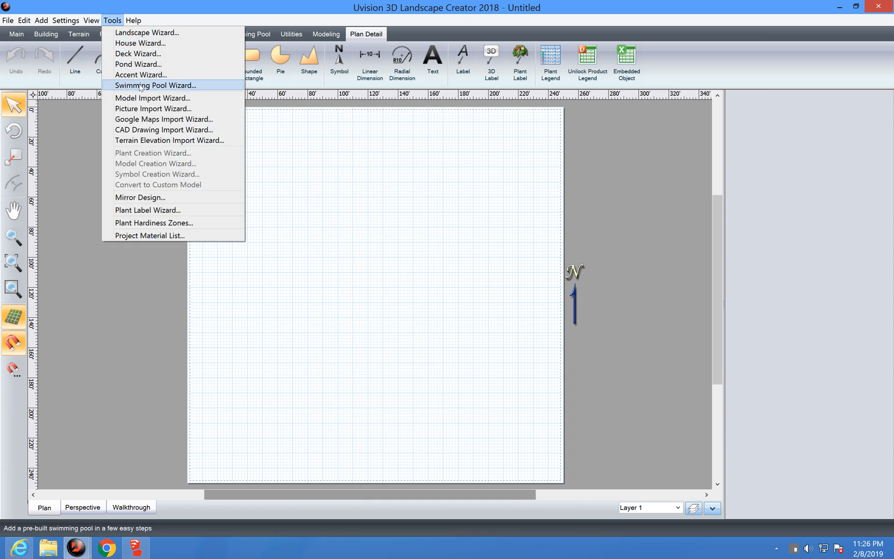
left_click(154, 108)
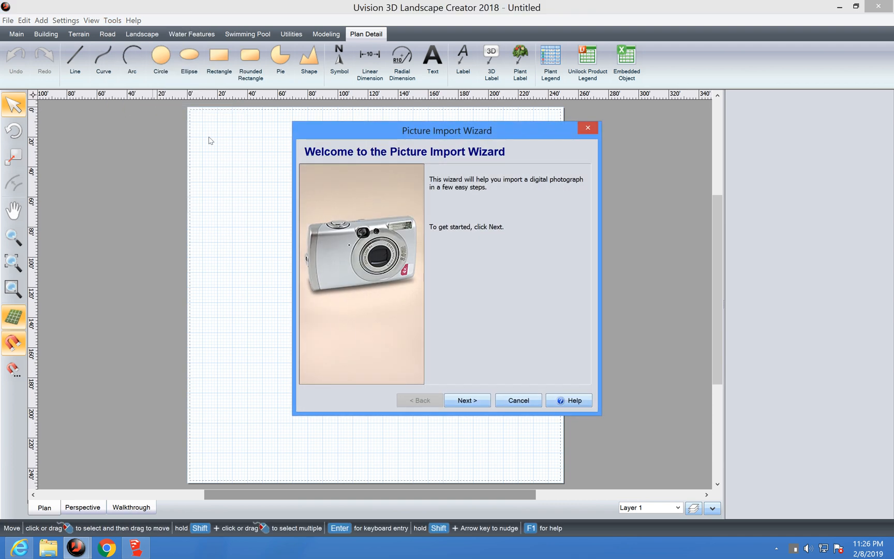
left_click(469, 400)
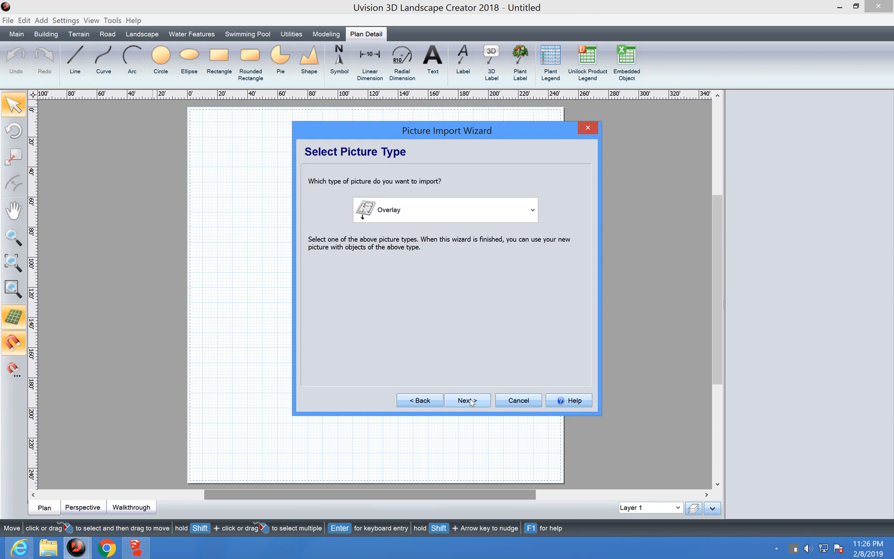
left_click(430, 215)
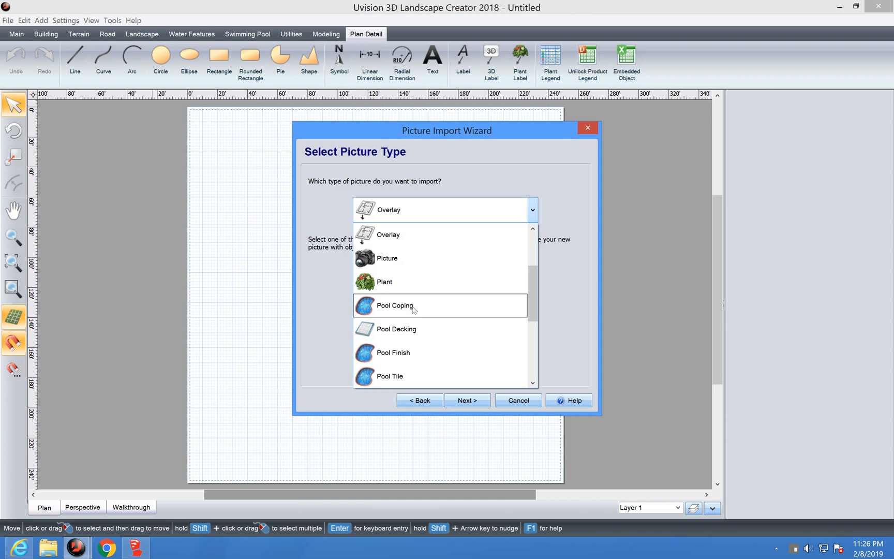
left_click(405, 236)
left_click(469, 400)
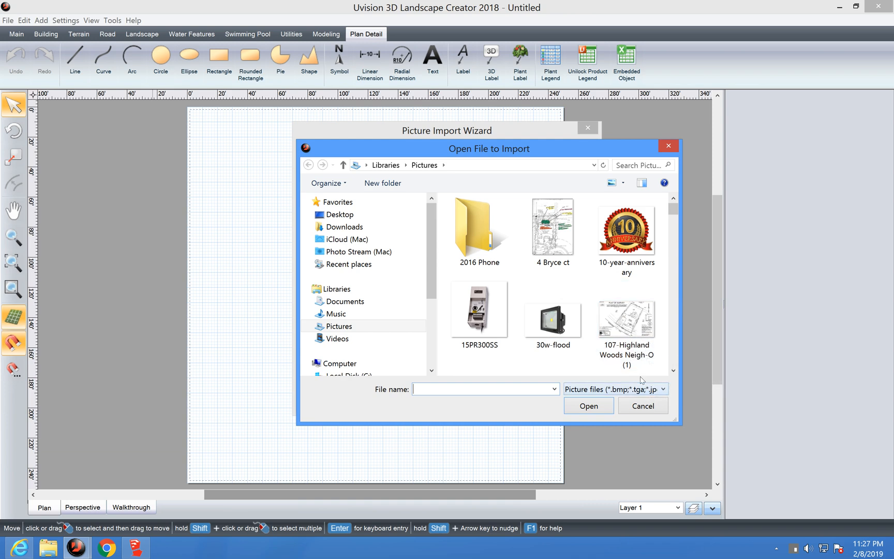
left_click(638, 323)
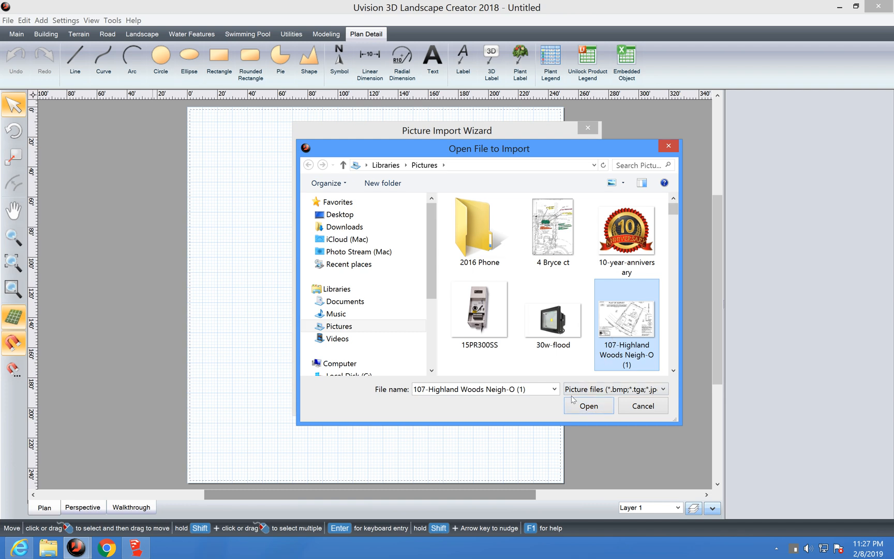
left_click(583, 408)
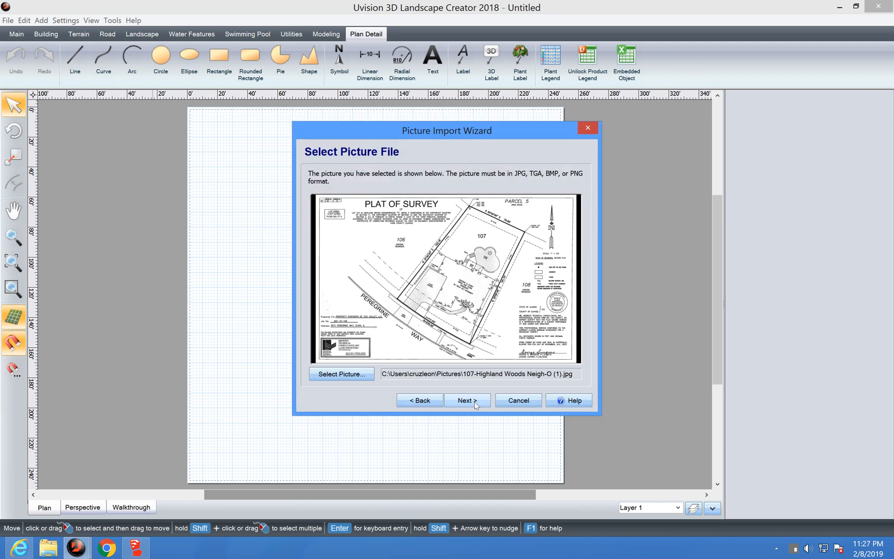
left_click(466, 401)
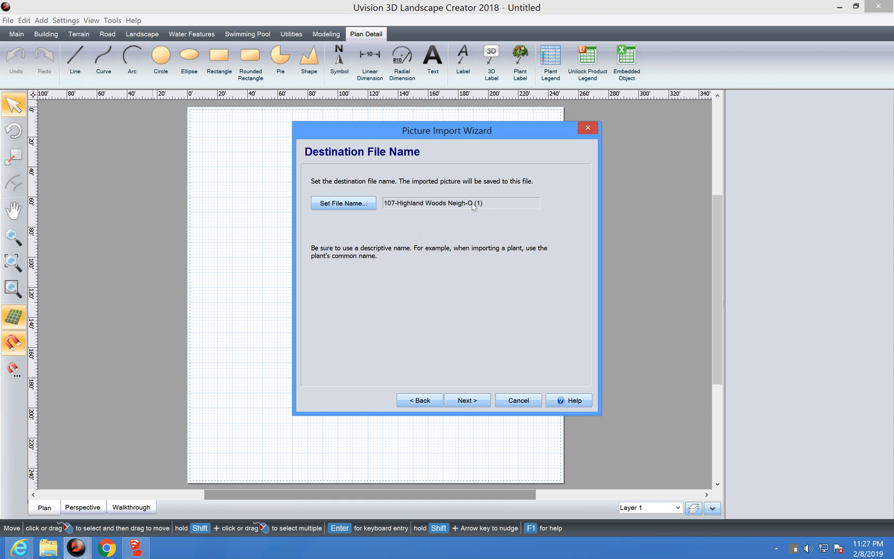
left_click(467, 401)
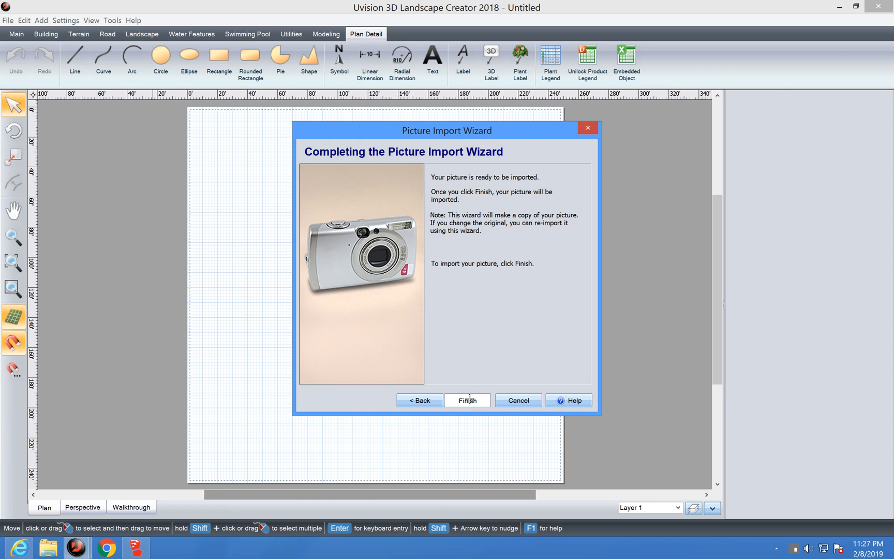
left_click(469, 399)
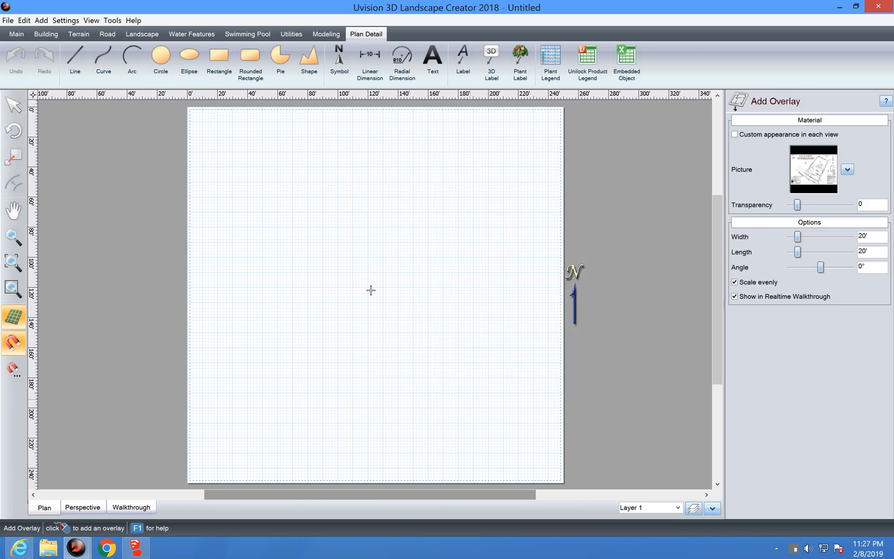
Step: Place the survey overlay on the plan and adjust the view over it
left_click(349, 287)
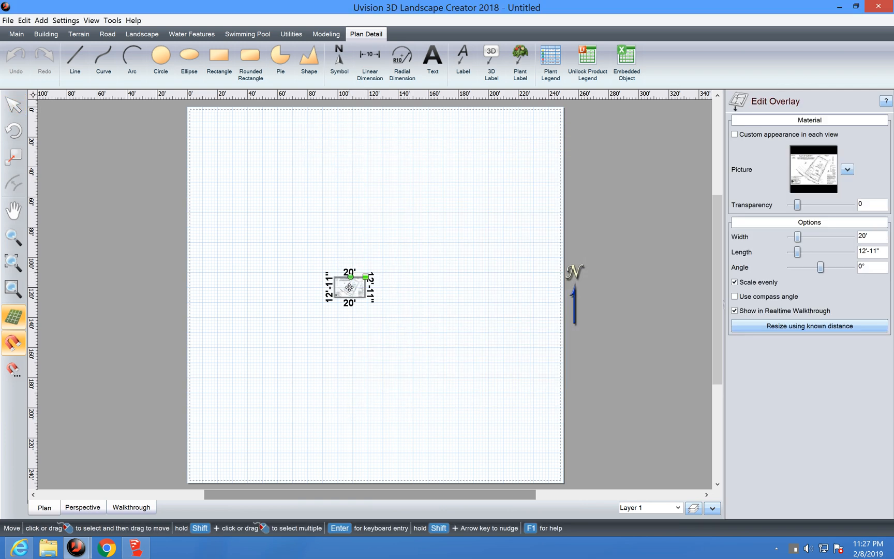
scroll(349, 287, "up", 3)
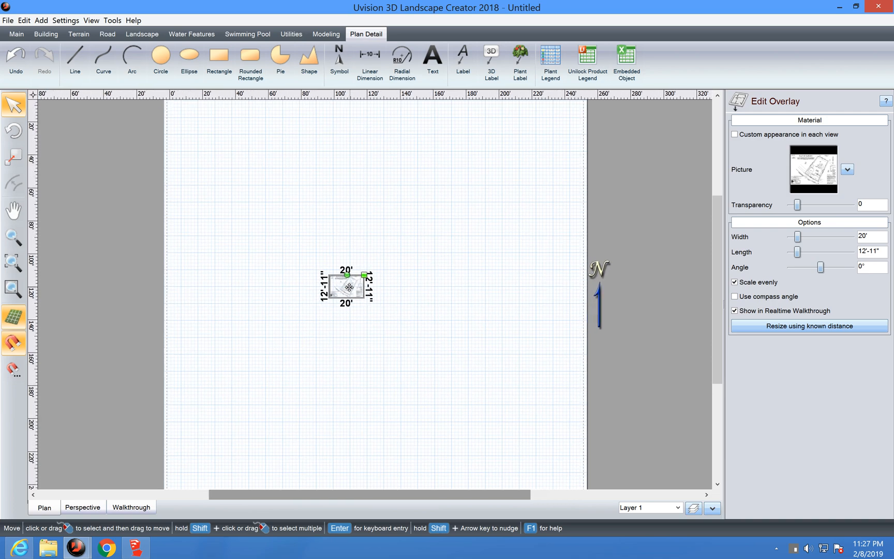
scroll(349, 288, "up", 3)
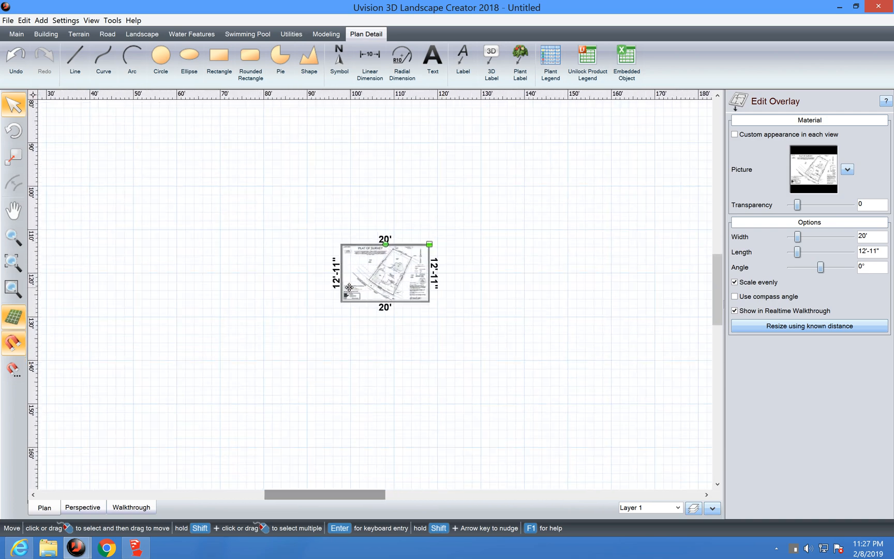
key("Right")
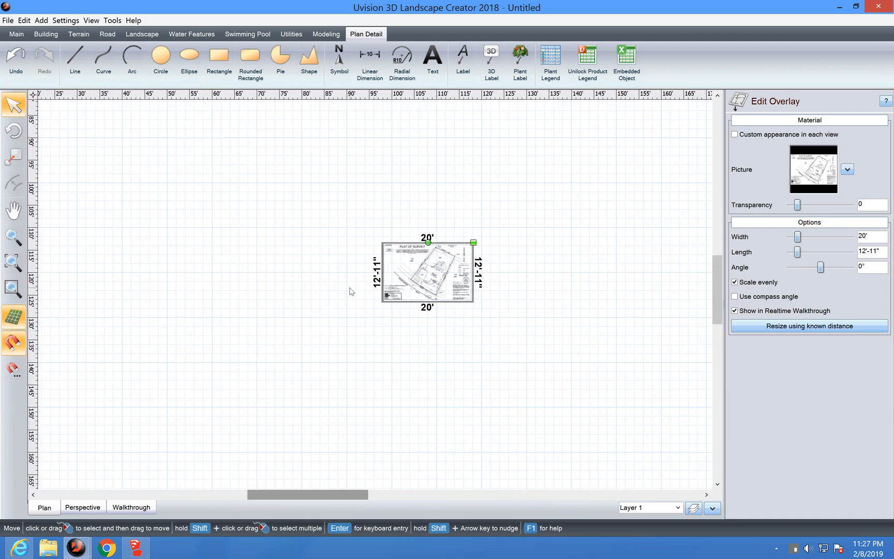
scroll(437, 198, "up", 3)
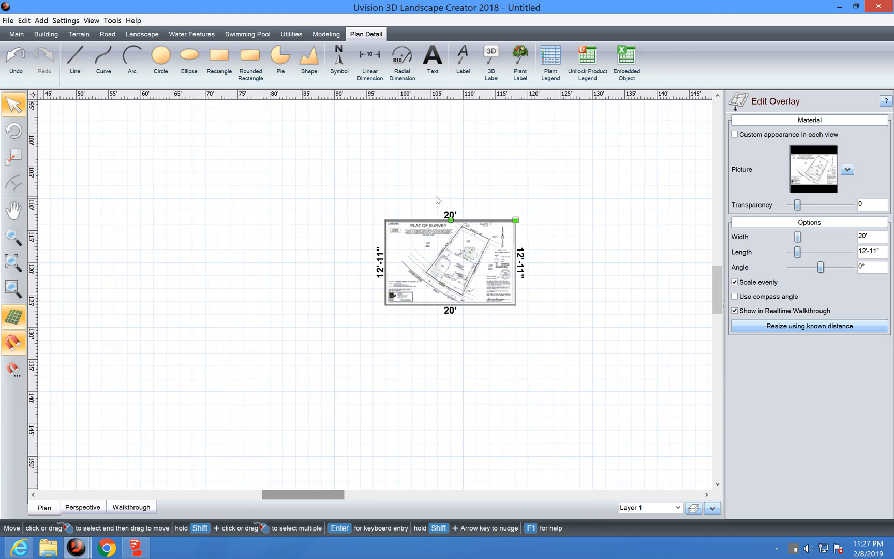
scroll(435, 196, "up", 4)
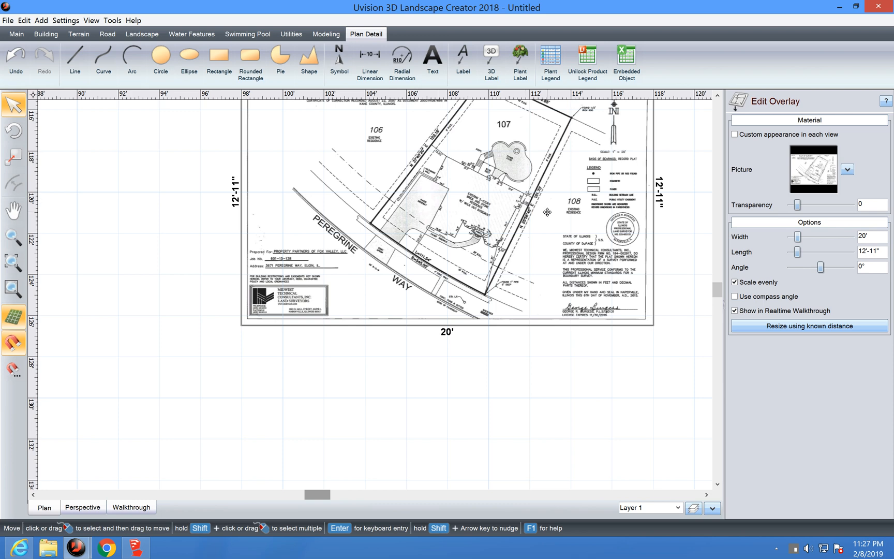
Step: Pan the plan right and up until the PLAT OF SURVEY title is visible
left_click_drag(521, 229, 506, 268)
left_click_drag(718, 286, 719, 285)
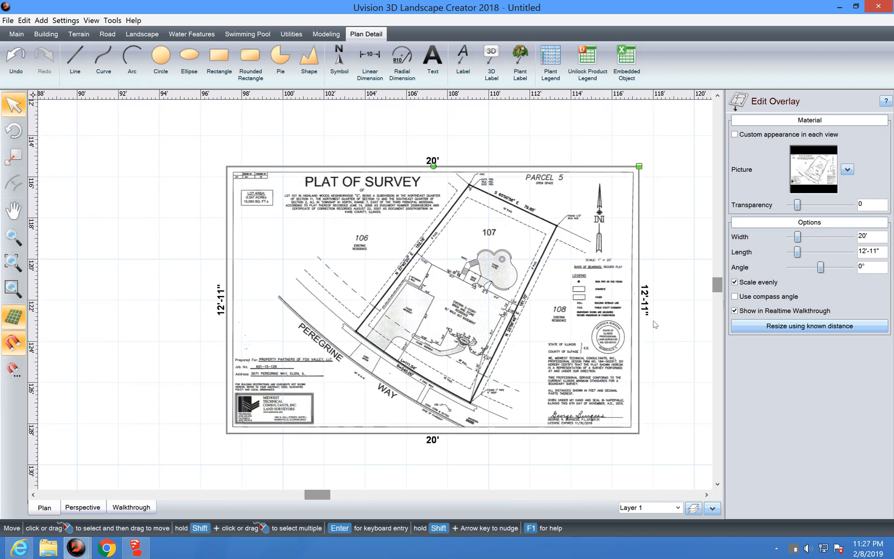
scroll(593, 367, "up", 5)
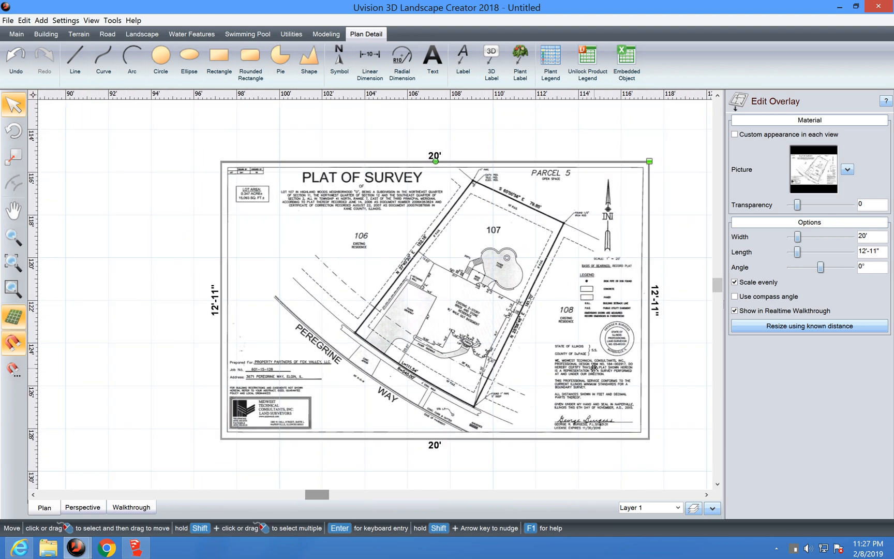
scroll(593, 367, "up", 4)
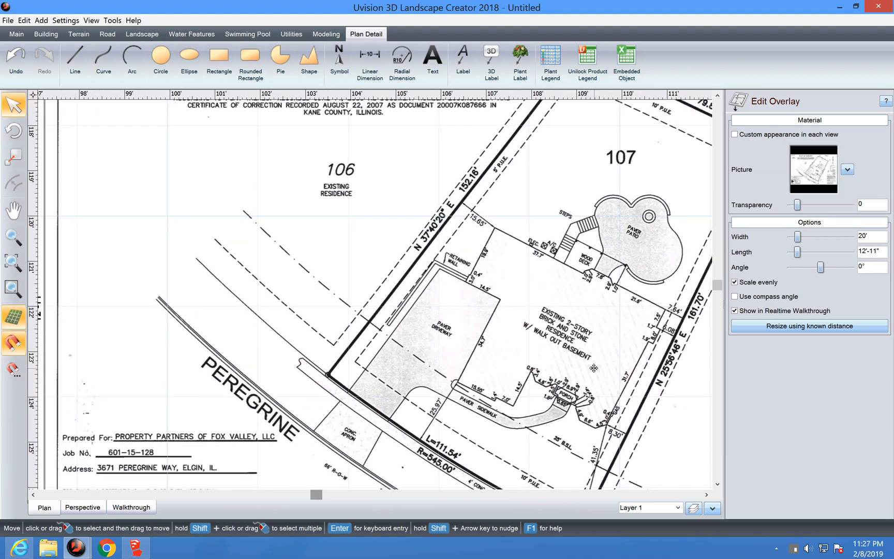
key("Right")
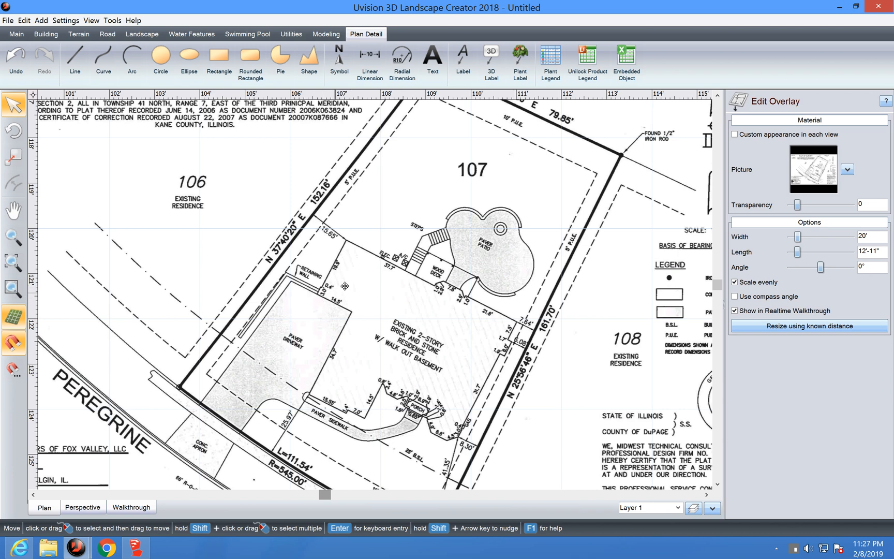
key("Up")
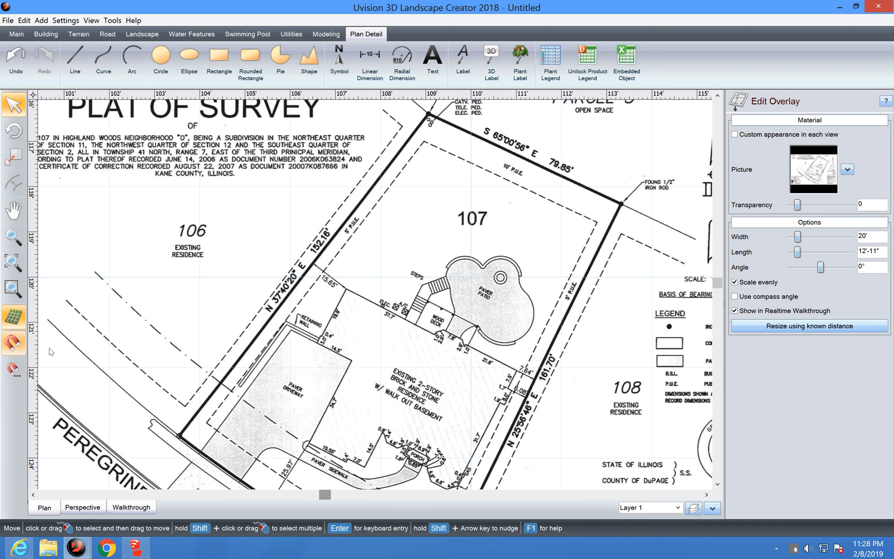
Step: Rescale the overlay from a known distance: the plot's top-left to top-right corner equals 79'-9"
left_click(835, 329)
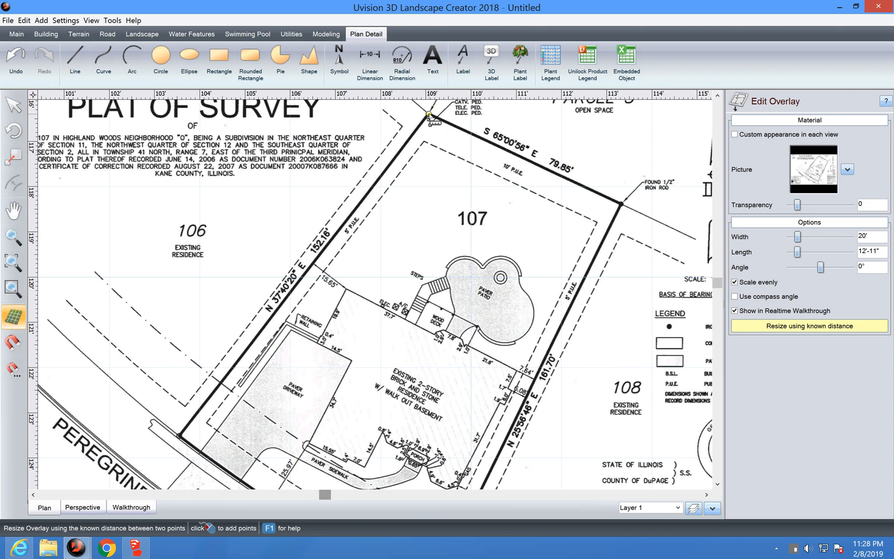
left_click(429, 114)
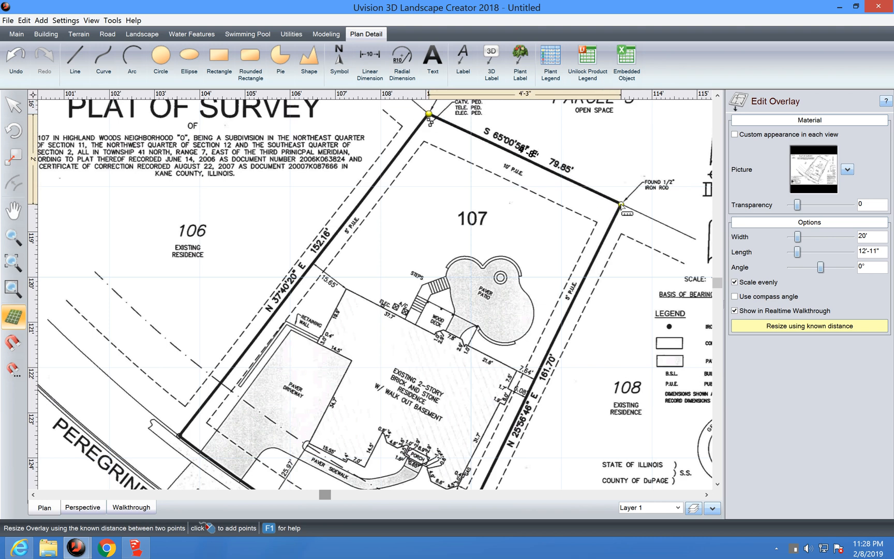
left_click(621, 204)
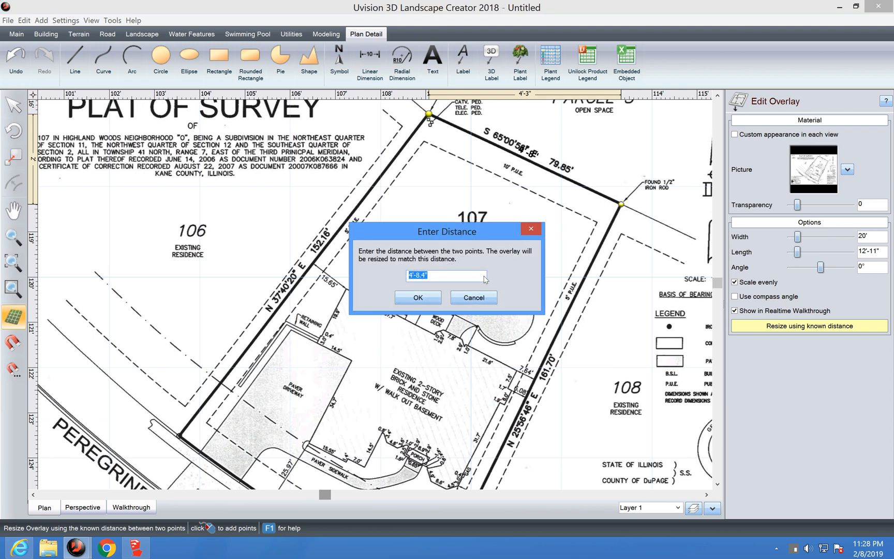
left_click(411, 275)
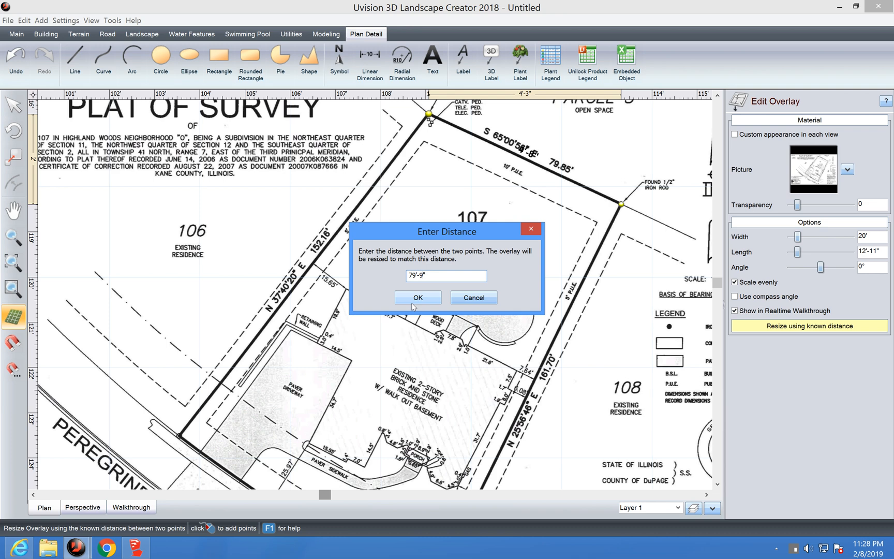
left_click(418, 299)
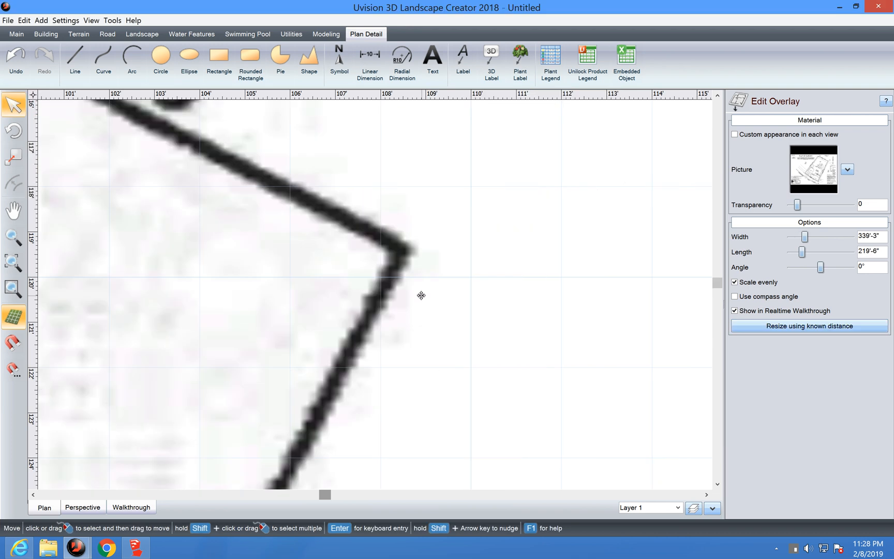
Step: Zoom out, then scroll up and right to show lot 107, its top boundary and PARCEL 5
left_click(13, 237)
left_click_drag(435, 371, 473, 183)
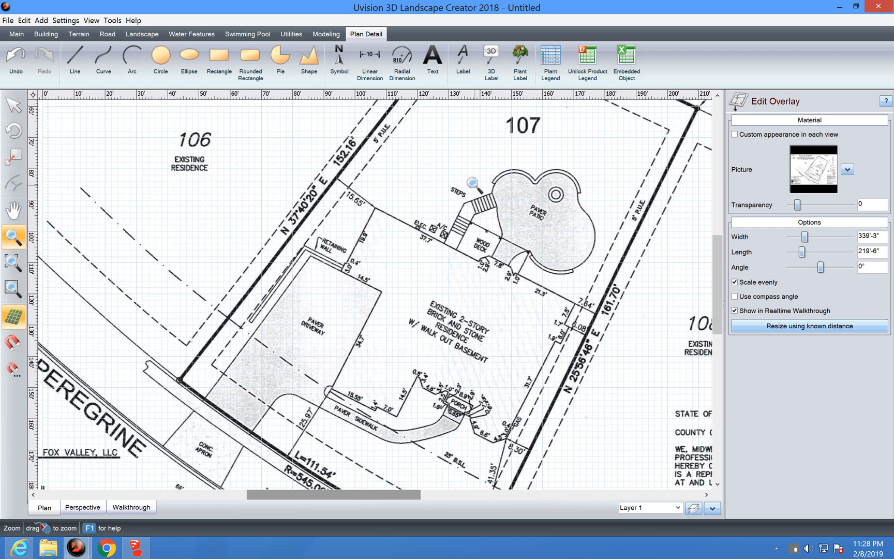
scroll(473, 183, "up", 6)
scroll(473, 183, "right", 4)
scroll(473, 183, "up", 1)
scroll(473, 183, "right", 1)
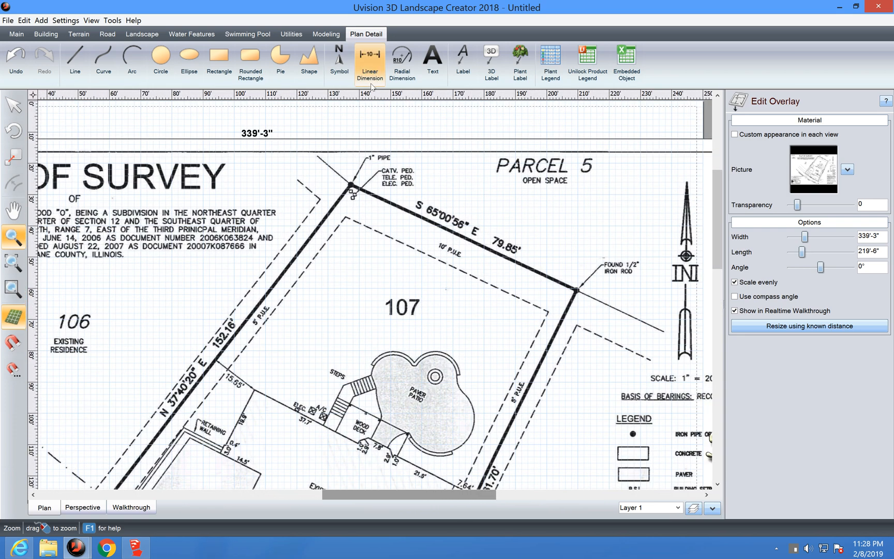
left_click(371, 74)
left_click(352, 184)
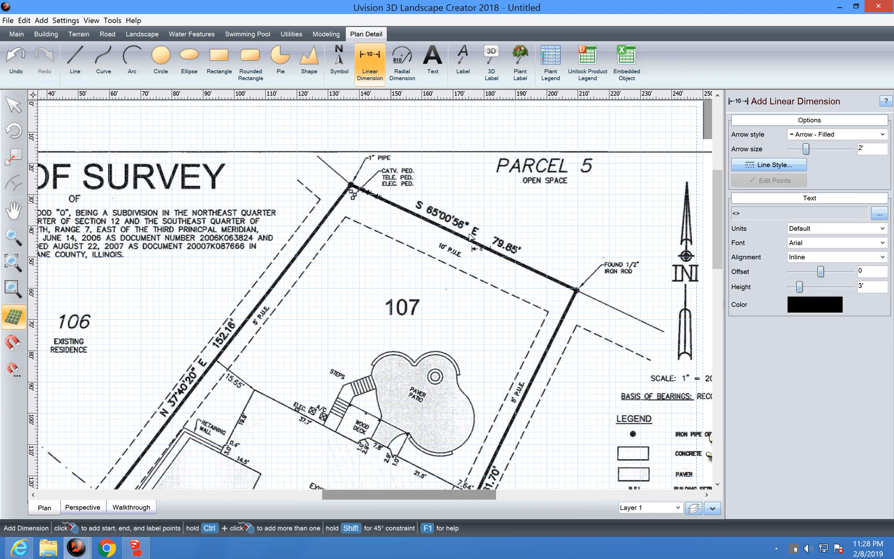
left_click(576, 291)
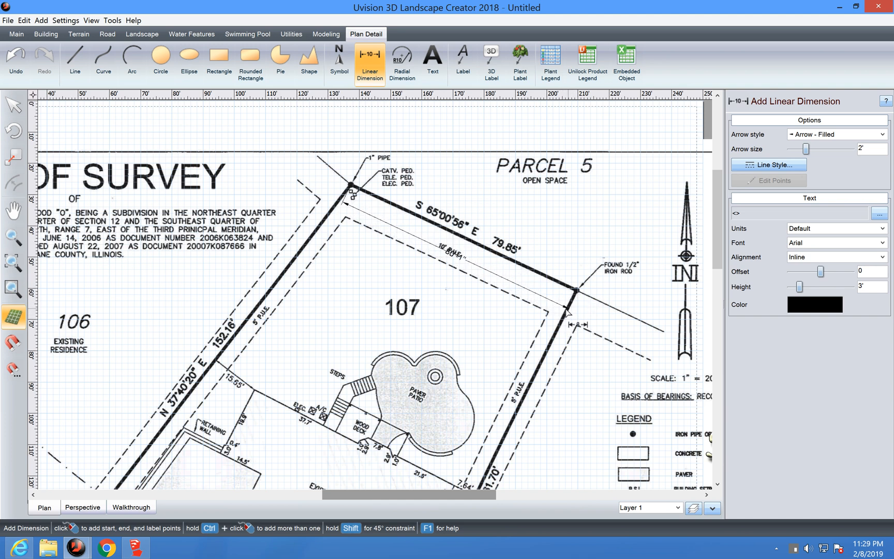
left_click(572, 295)
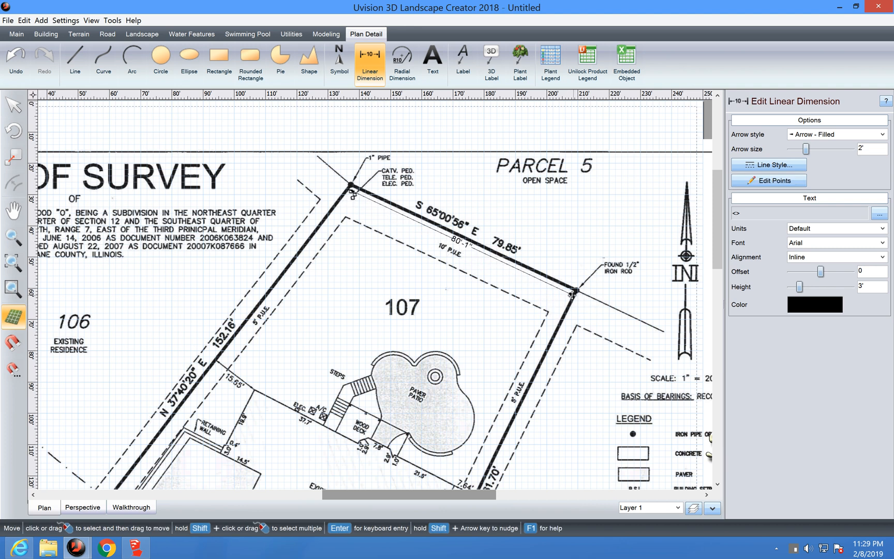
left_click(12, 72)
scroll(674, 410, "down", 5)
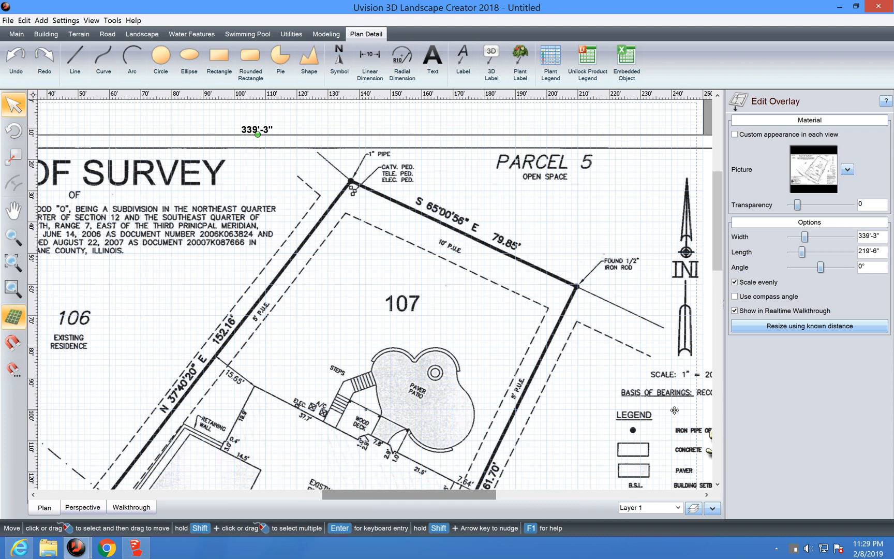
scroll(675, 409, "down", 2)
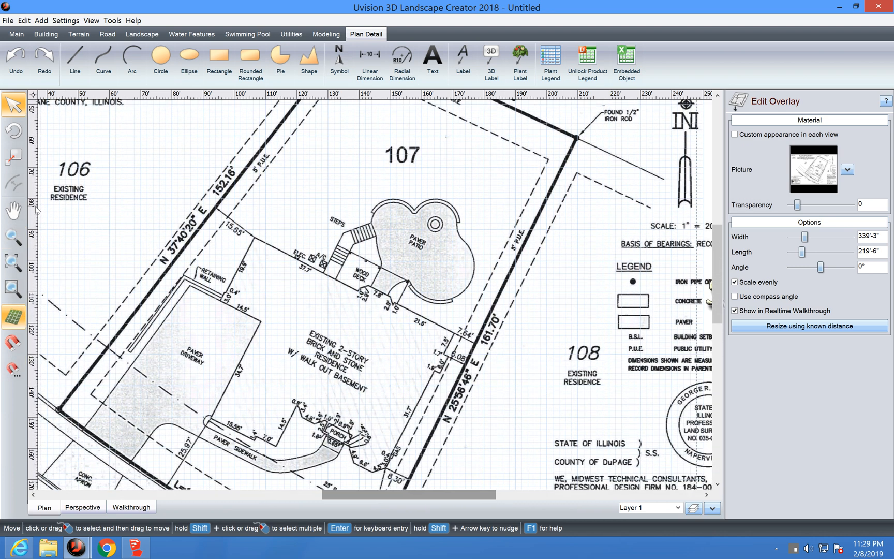
Step: Start the House tool and zoom in on the residence's retaining wall corner
left_click(46, 37)
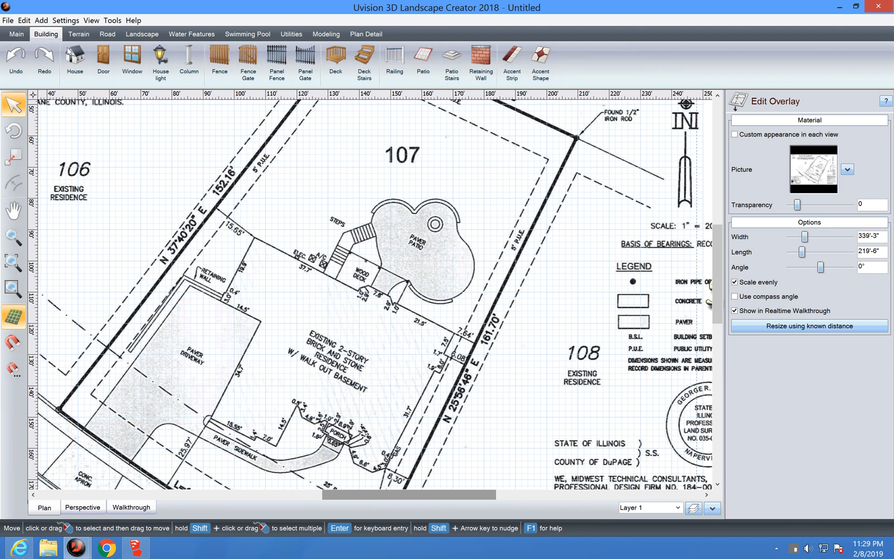
left_click(75, 61)
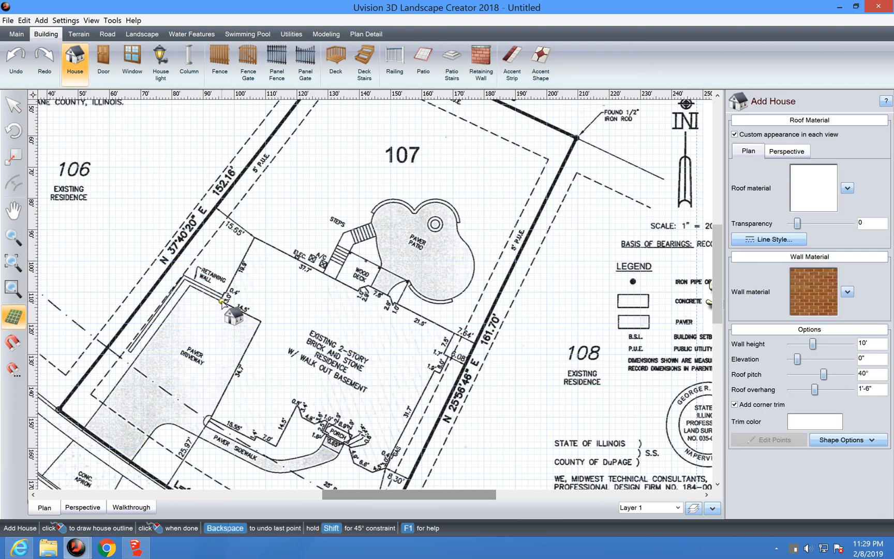
scroll(222, 303, "up", 4)
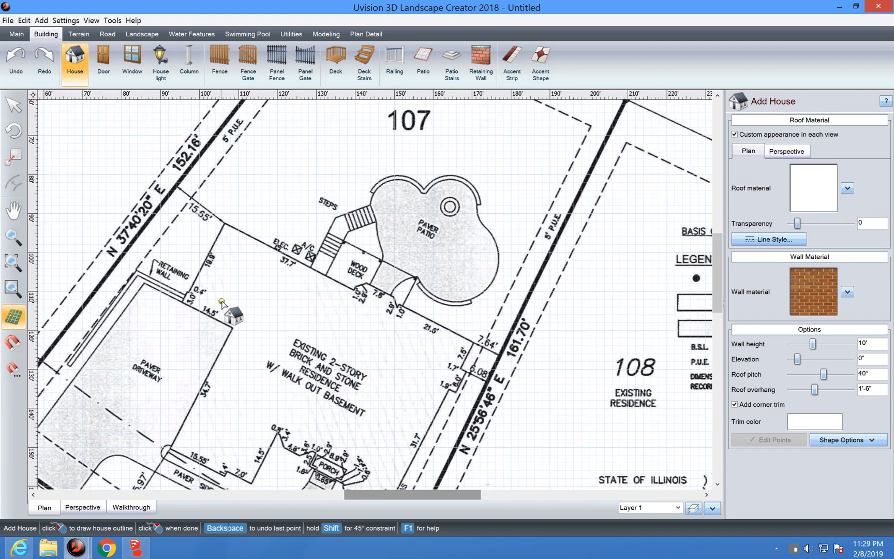
scroll(223, 302, "up", 2)
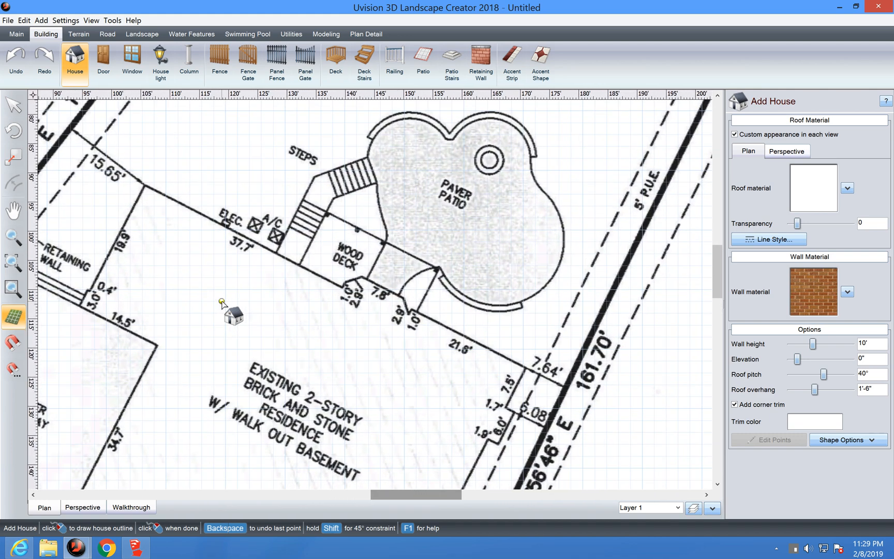
scroll(222, 302, "up", 1)
key("Left")
key("Left")
key("Left")
key("Left")
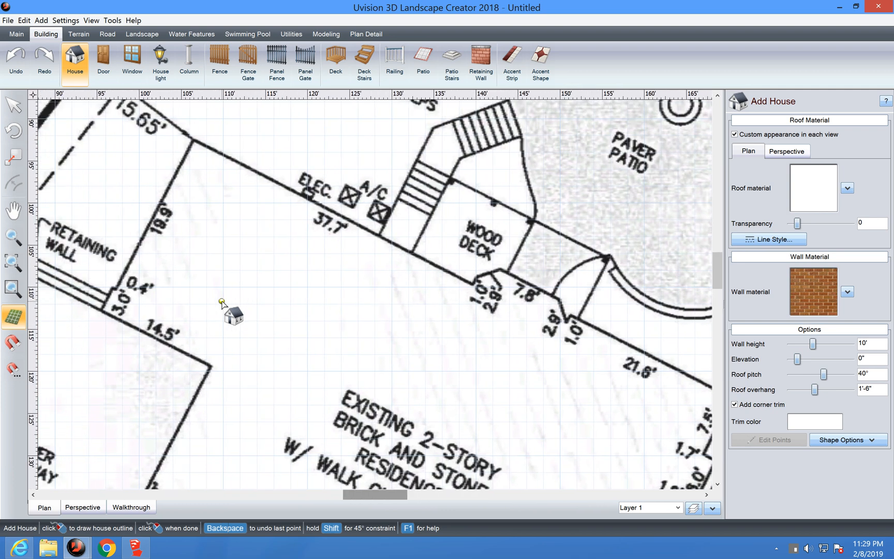
Step: Trace the outline along the 3.0', 19.9', 37.7', deck, 7.8', 21.6' and 6.0' walls
left_click(196, 308)
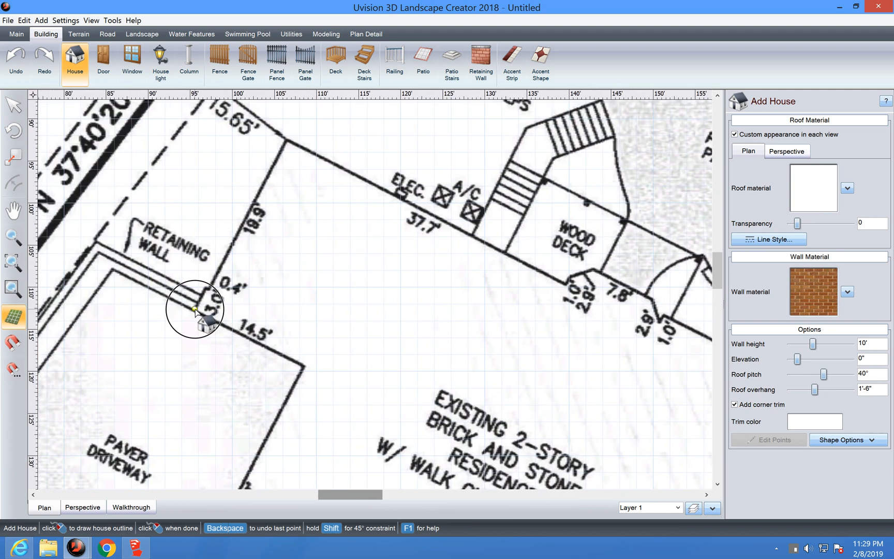
left_click(204, 287)
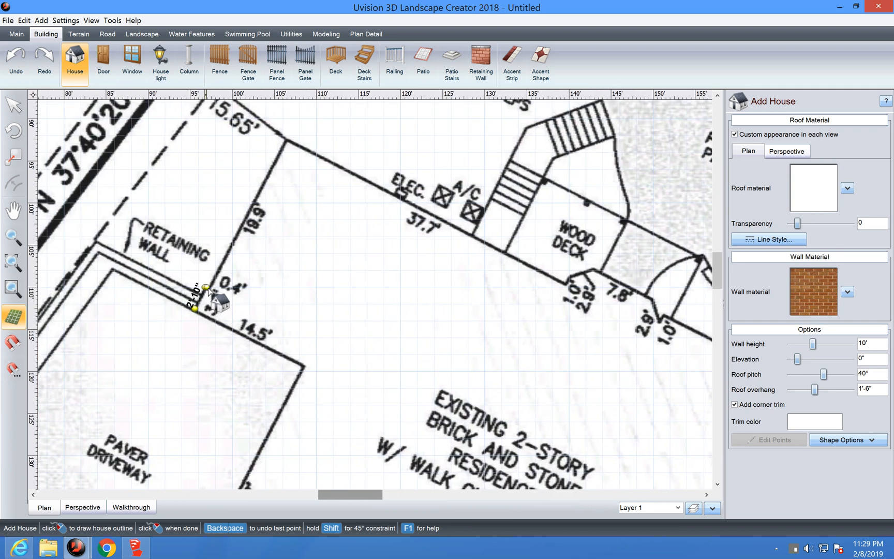
left_click(210, 289)
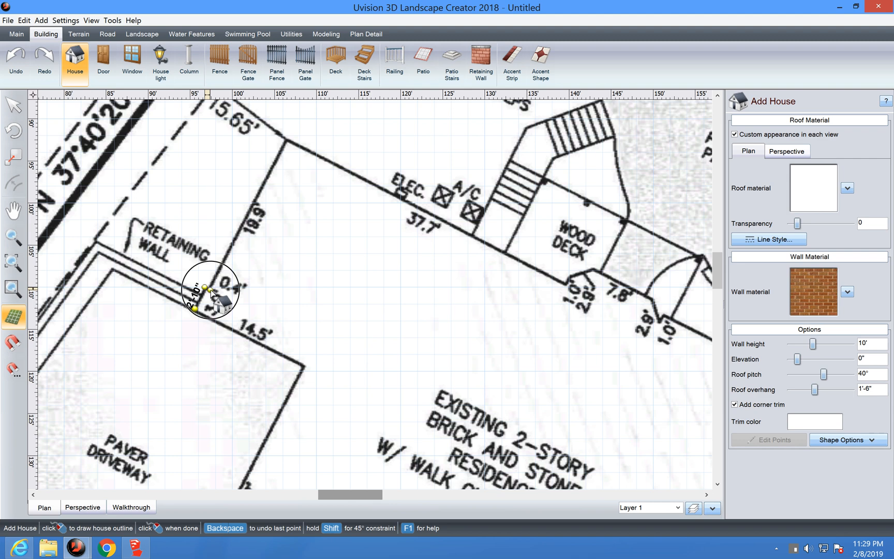
left_click(286, 140)
left_click(312, 151)
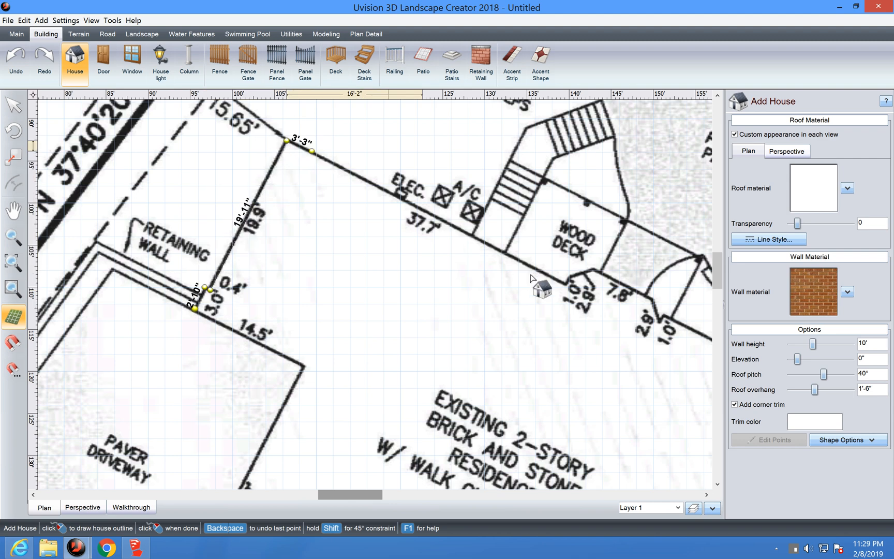
left_click(566, 279)
left_click(569, 276)
left_click(593, 267)
left_click(652, 298)
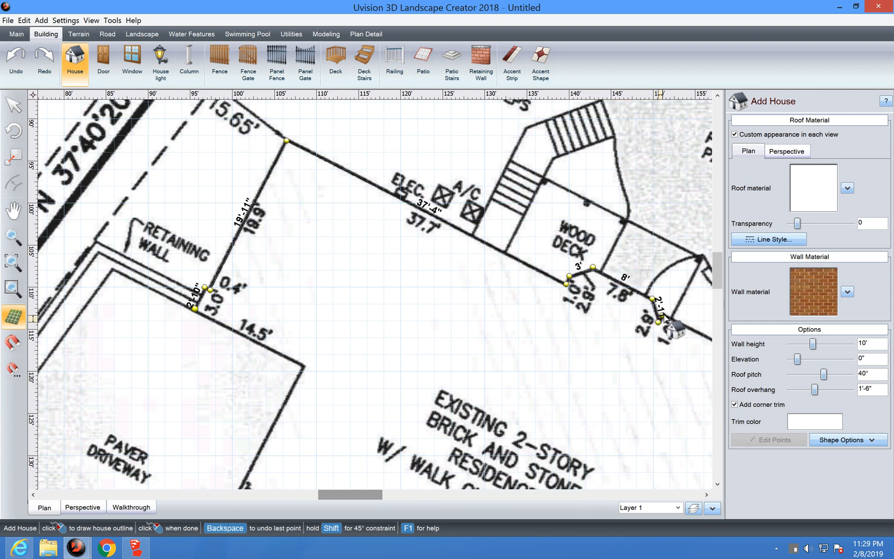
left_click(664, 316)
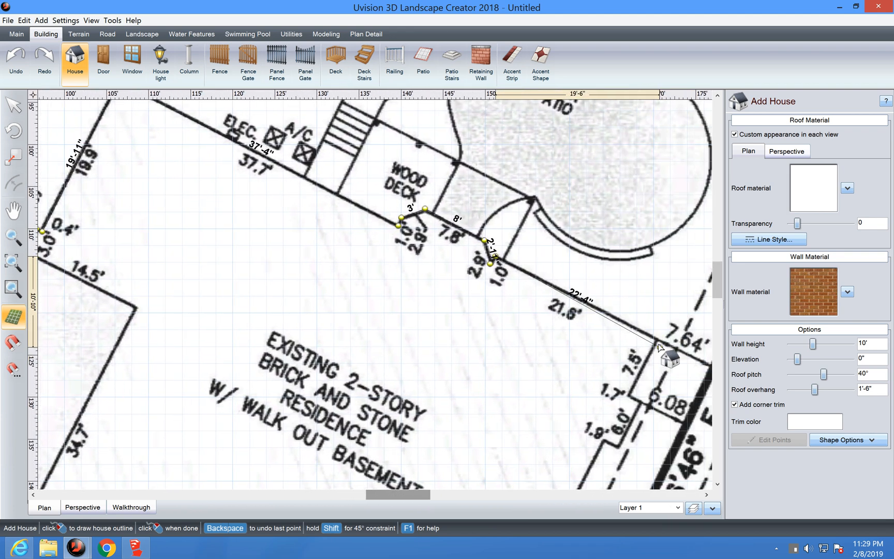
left_click(655, 339)
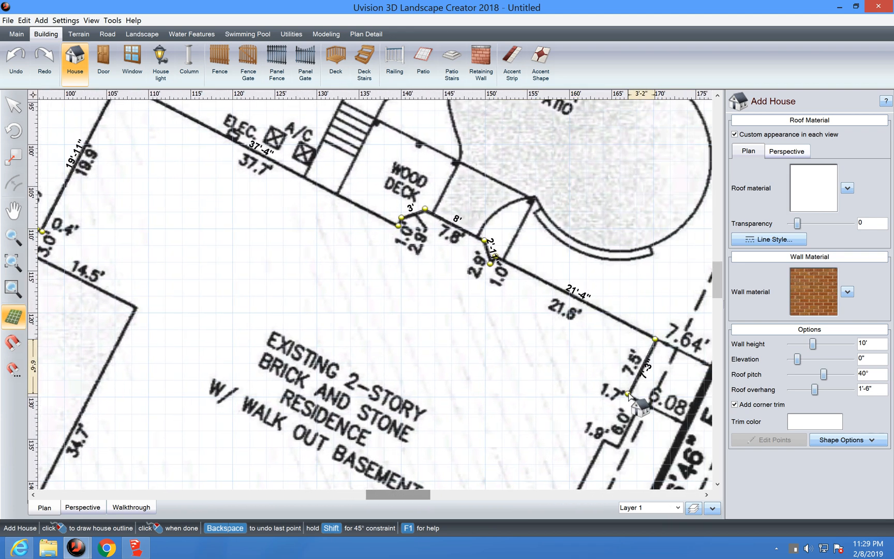
left_click(628, 393)
left_click(641, 403)
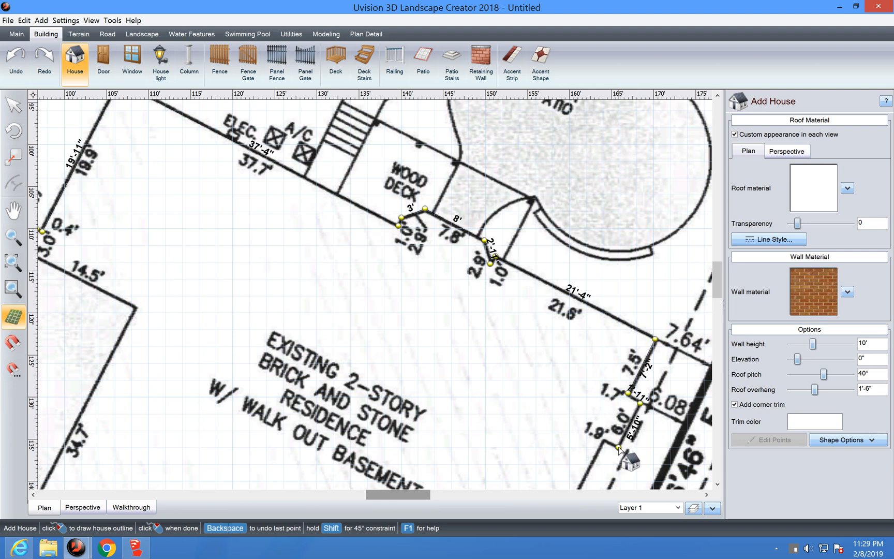
left_click(605, 441)
Step: Trace the 31.7' side, porch and front walls to the 15.55' end, then close the outline
key("Down")
key("Down")
key("Down")
key("Down")
key("Down")
key("Down")
key("Down")
key("Down")
key("Down")
key("Down")
key("Down")
key("Down")
key("Down")
key("Down")
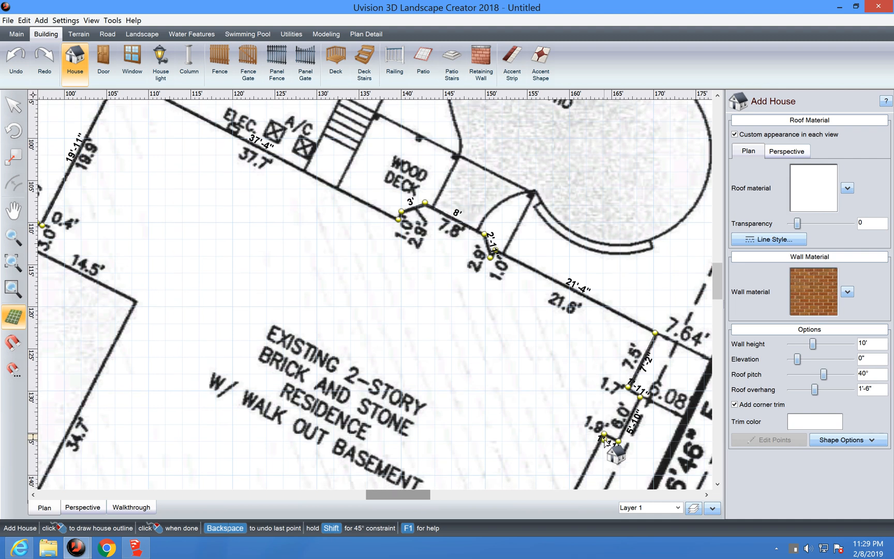
key("Left")
key("Left")
key("Left")
key("Left")
key("Left")
key("Left")
key("Left")
key("Left")
key("Left")
key("Left")
key("Down")
key("Down")
key("Down")
key("Down")
key("Down")
key("Down")
key("Down")
key("Down")
key("Down")
key("Down")
key("Down")
key("Down")
key("Down")
key("Down")
key("Down")
key("Down")
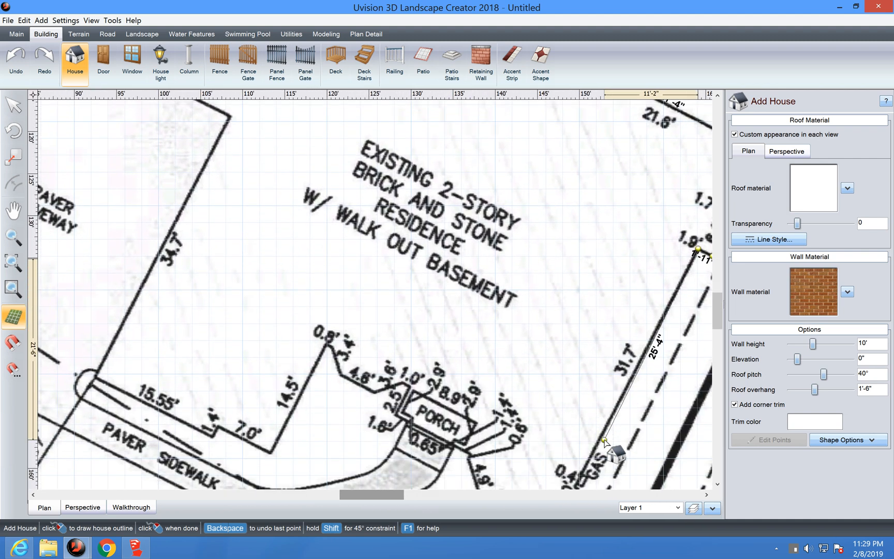
key("Right")
key("Right")
key("Down")
key("Down")
key("Down")
key("Down")
left_click(541, 372)
left_click(498, 379)
left_click(387, 255)
left_click(297, 207)
left_click(243, 319)
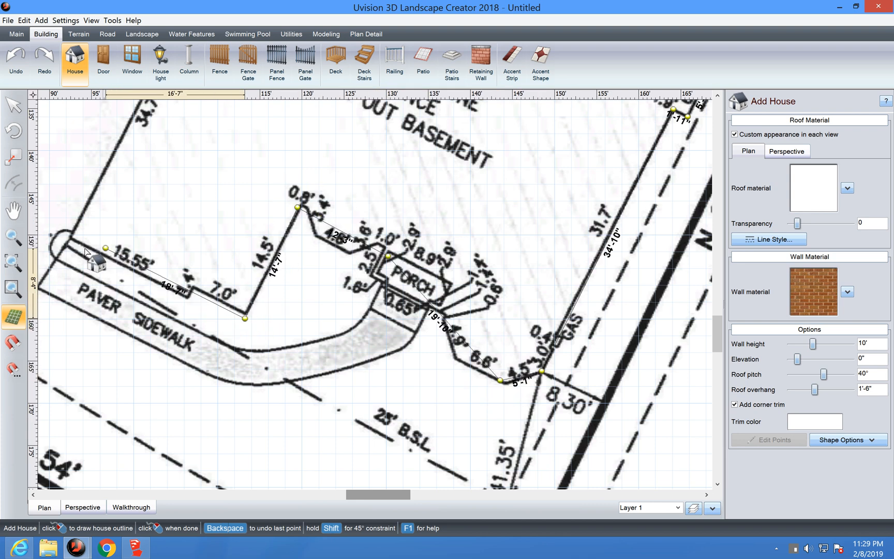
left_click(70, 236)
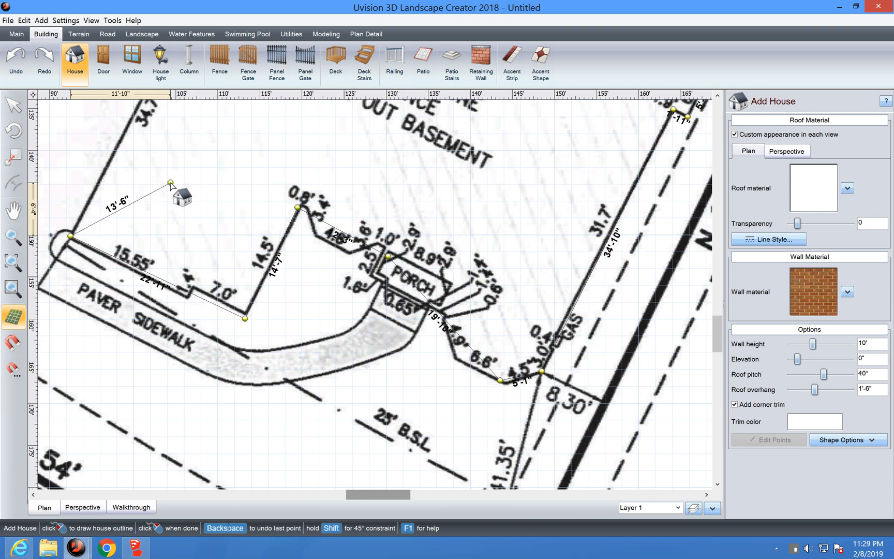
scroll(170, 184, "up", 3)
scroll(171, 183, "up", 5)
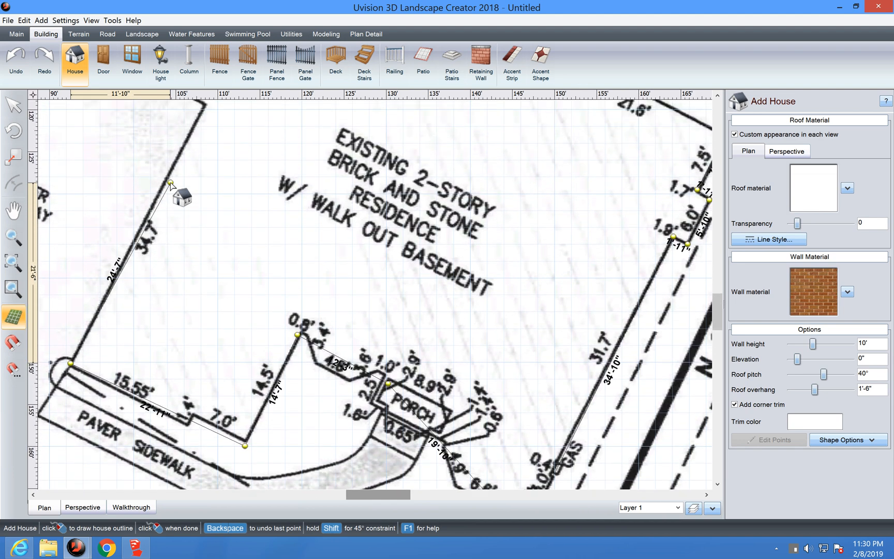
left_click(205, 202)
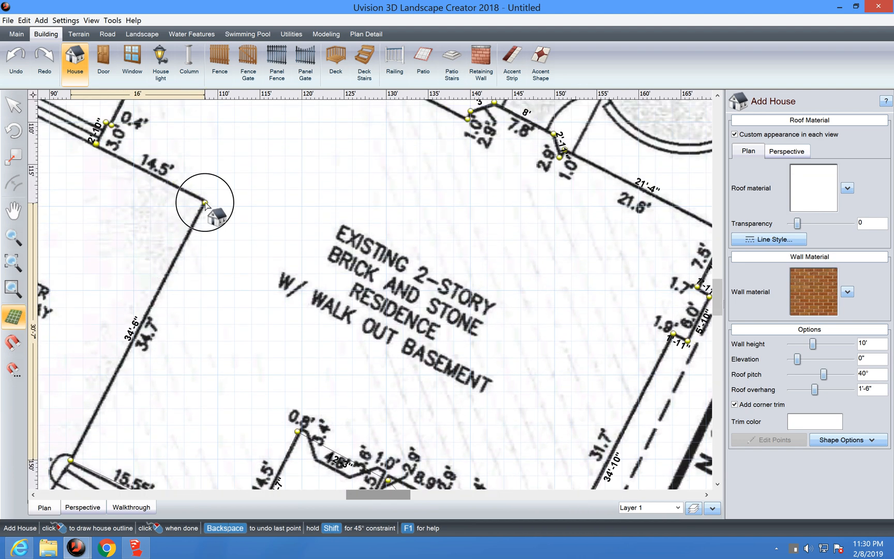
left_click(96, 145)
Step: View the new house in 3D perspective, moving the camera in close to it
middle_click_drag(335, 318, 232, 397)
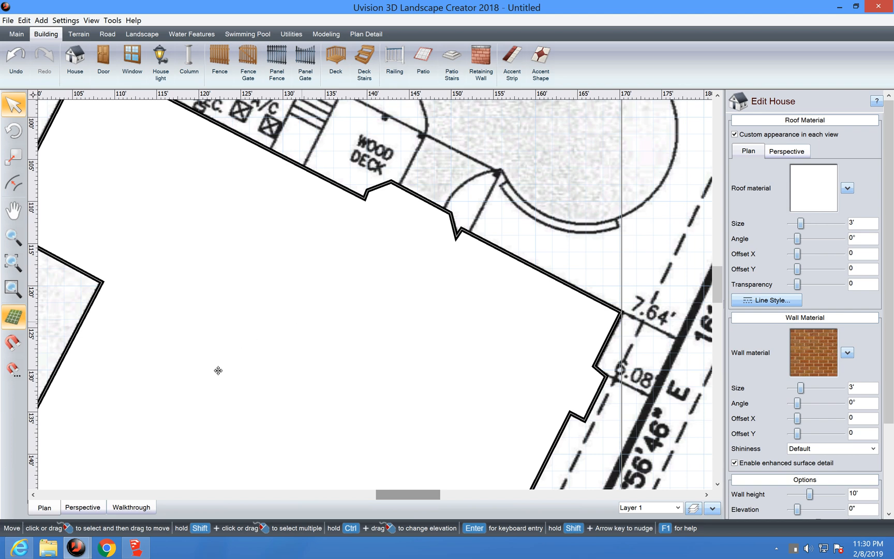
left_click(82, 510)
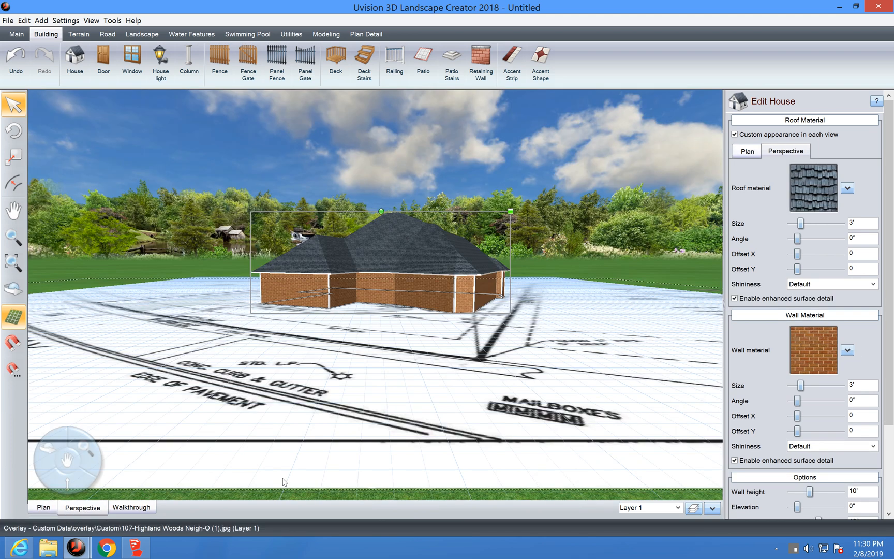
key("Right")
key("Up")
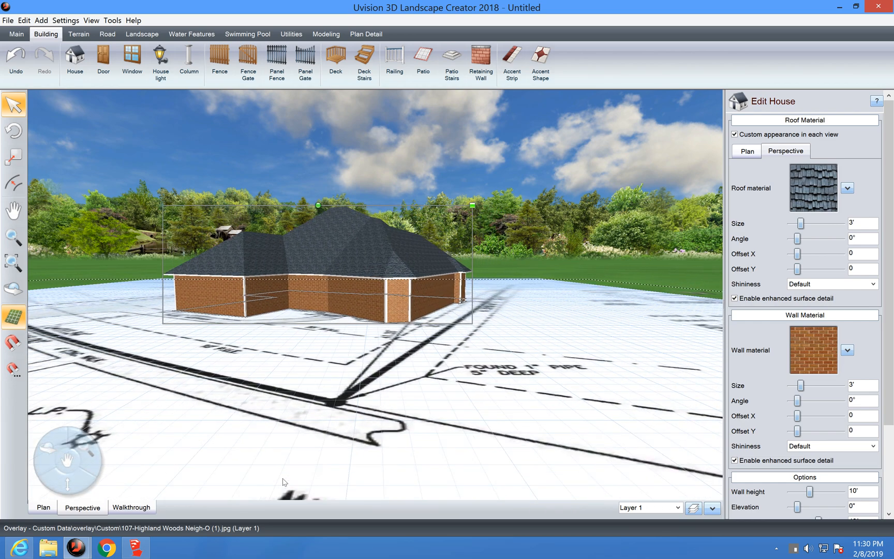
key("Up")
key("Right")
key("Left")
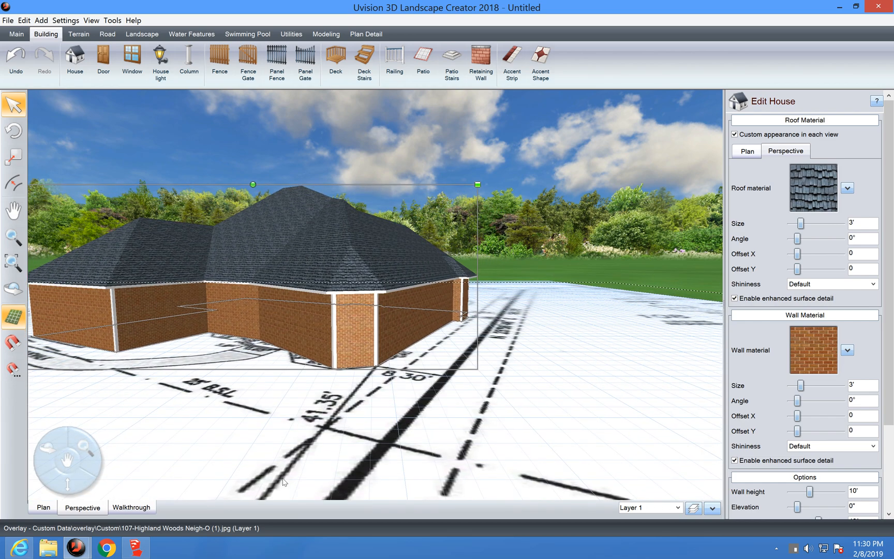
key("Up")
key("Left")
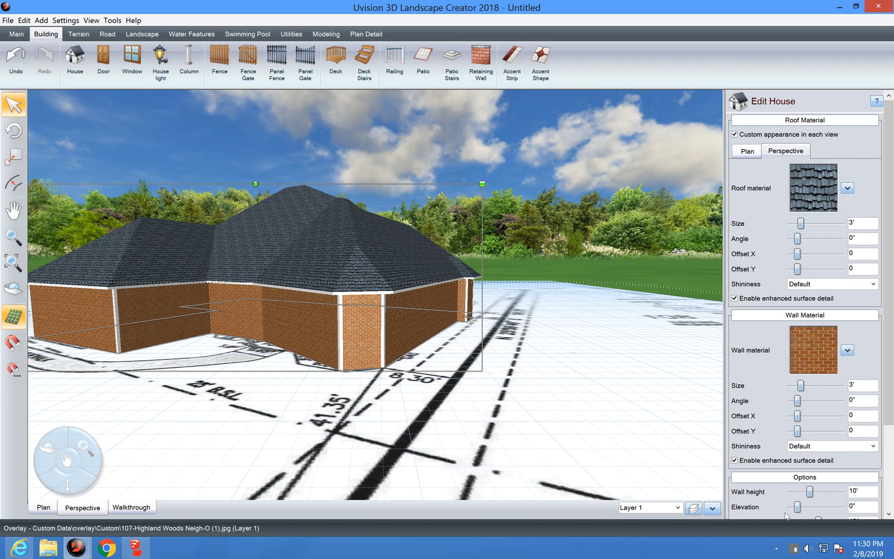
Step: Change the house wall height from 10' to 20'
left_click(853, 491)
double_click(861, 491)
type("20")
key("Tab")
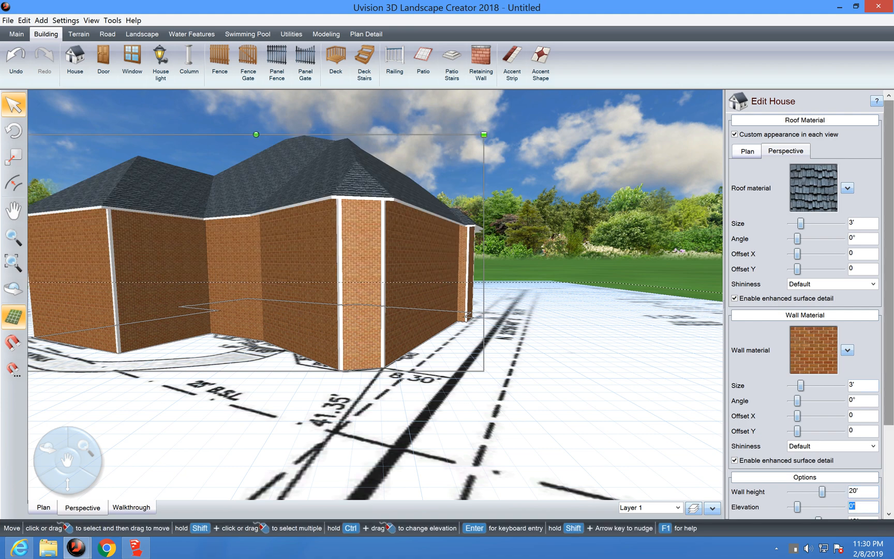
Step: Swap the house's brick wall material for Wall30 beige wood siding from the Wood category
left_click(816, 365)
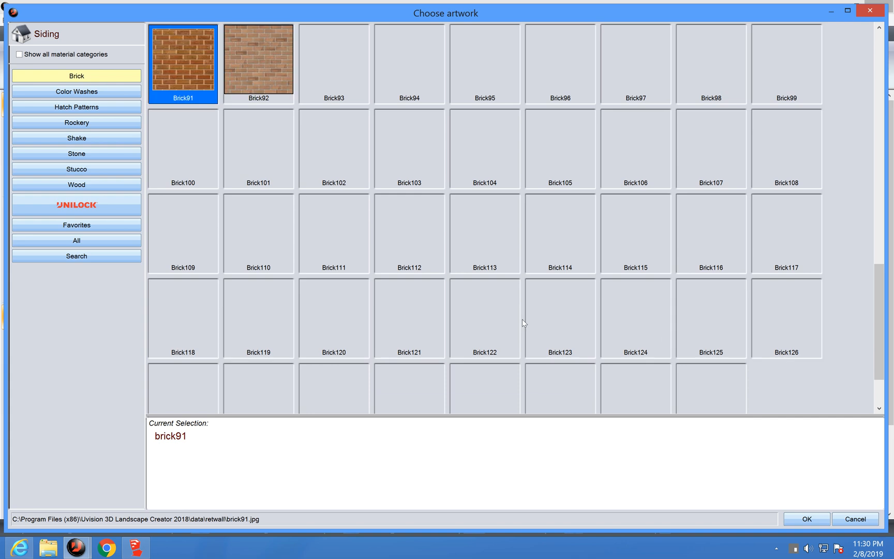
left_click(96, 183)
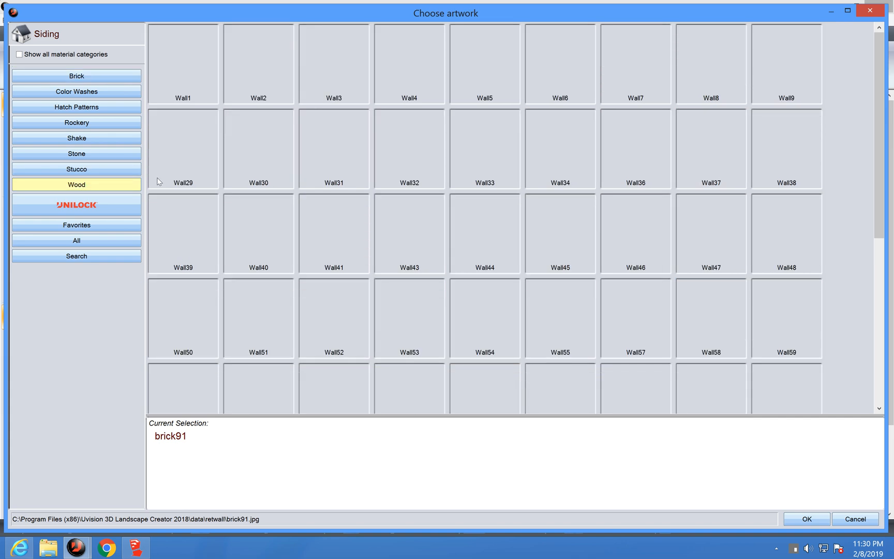
left_click(323, 226)
double_click(249, 146)
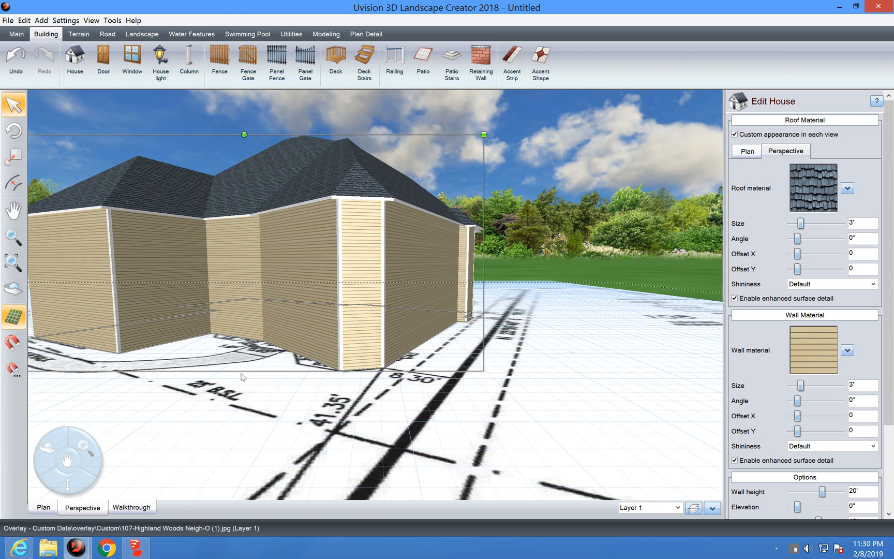
Step: Go back to the plan view and zoom out until all of lot 107 and the house footprint show
left_click(46, 508)
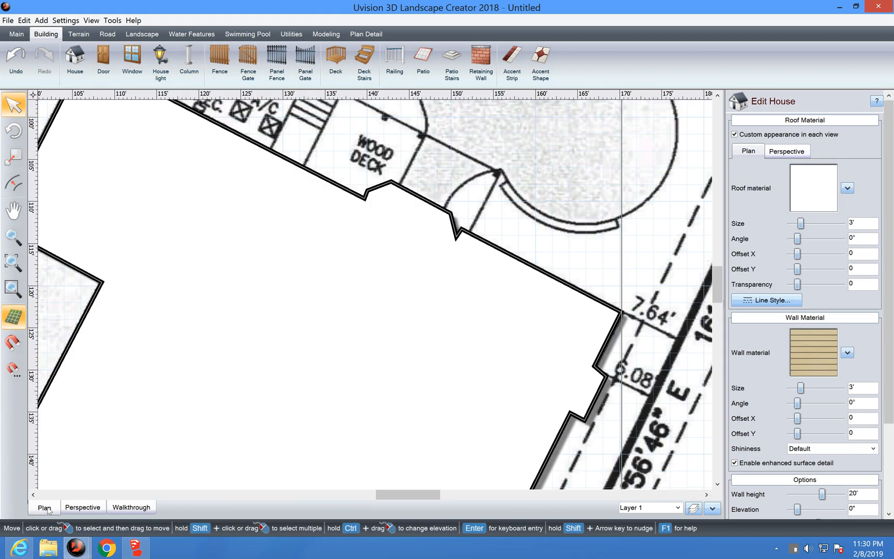
left_click(13, 238)
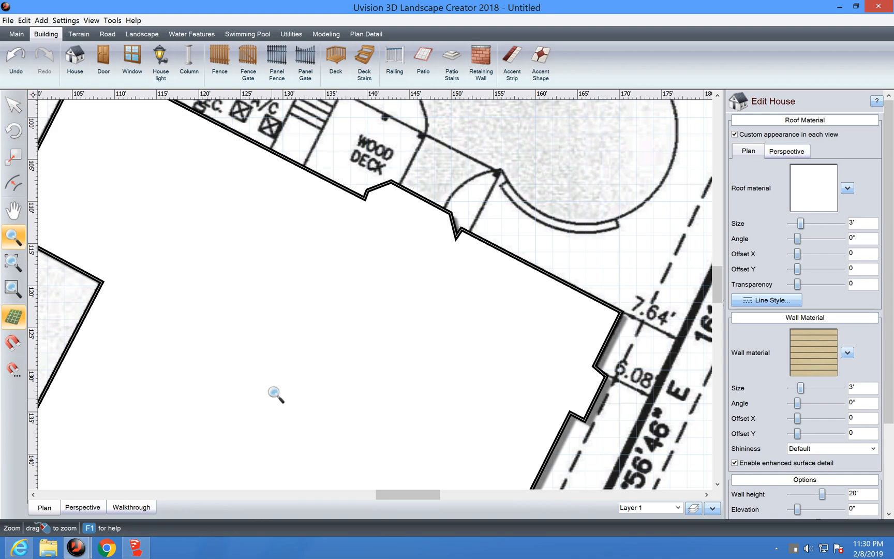
left_click_drag(276, 393, 270, 220)
left_click_drag(314, 323, 396, 201)
scroll(396, 201, "up", 4)
scroll(396, 202, "down", 2)
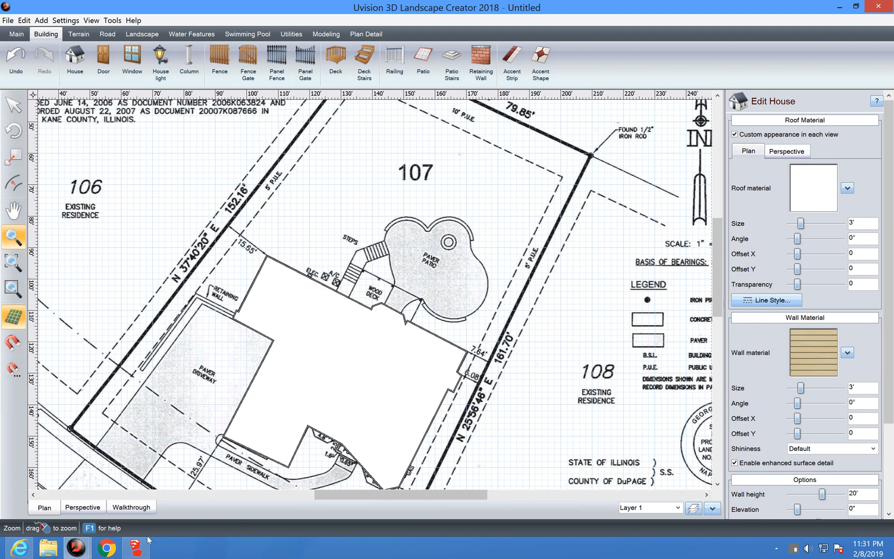
left_click(76, 547)
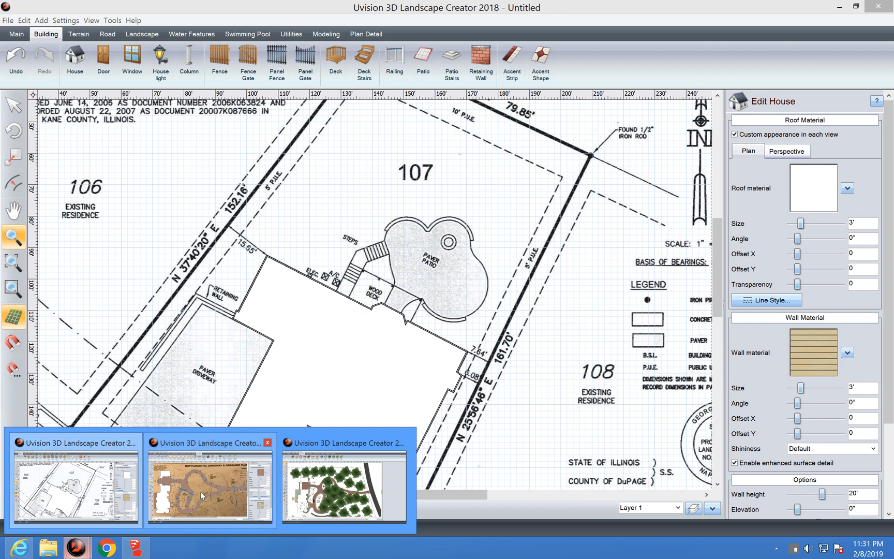
left_click(334, 507)
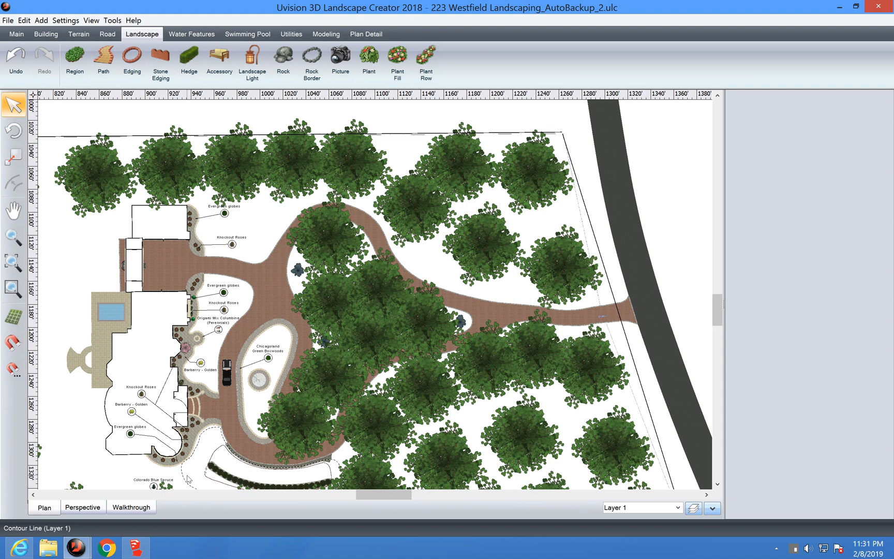
left_click(83, 508)
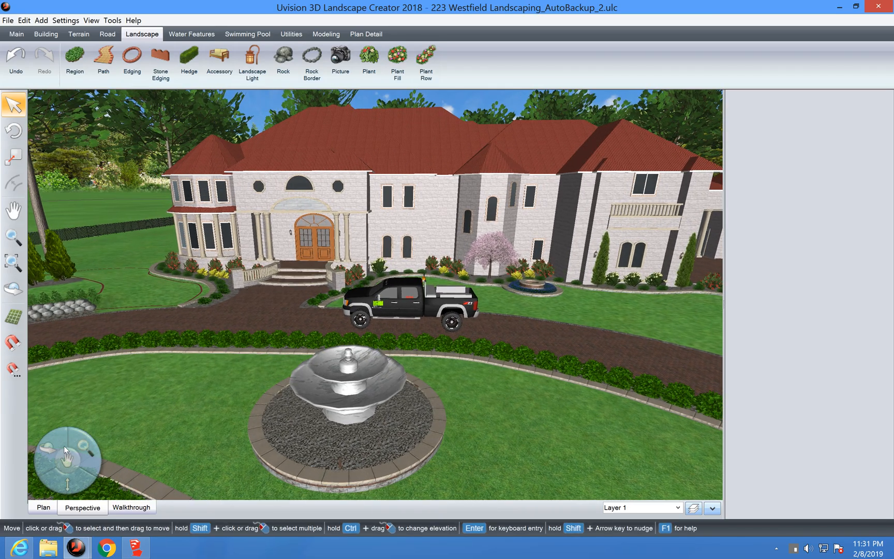
mouse_move(62, 444)
left_mouse_down()
mouse_move(102, 449)
mouse_move(56, 447)
left_mouse_up()
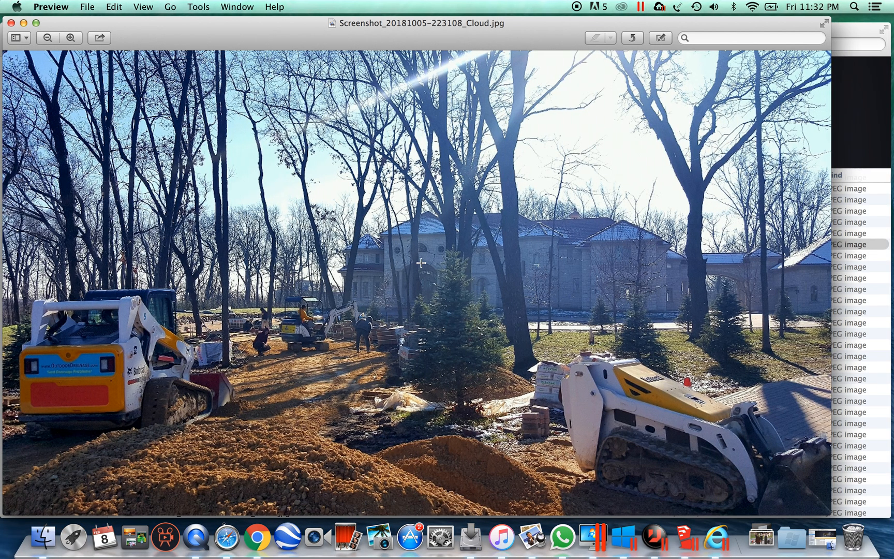
Step: Close the current photo, browse the Barrington site photos, and open the house and fountain photo
left_click(11, 22)
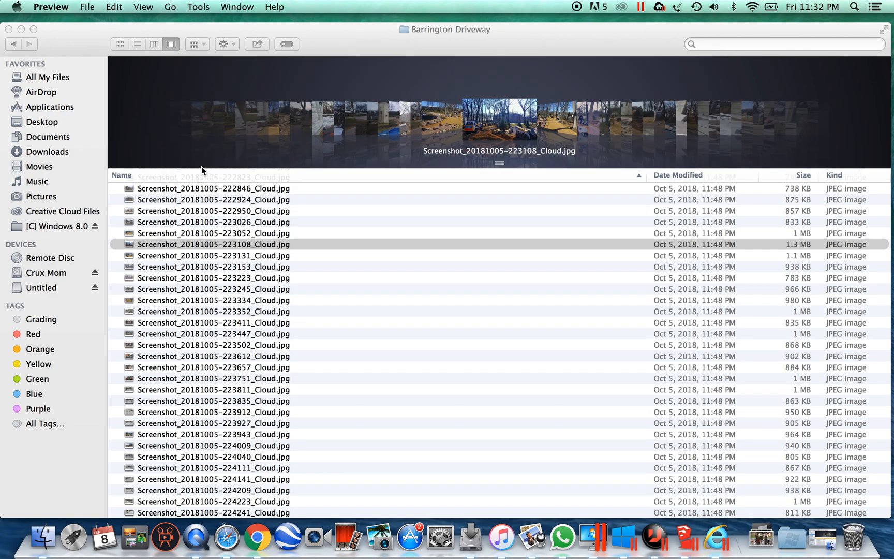
key("Down")
key("Down")
key("Down")
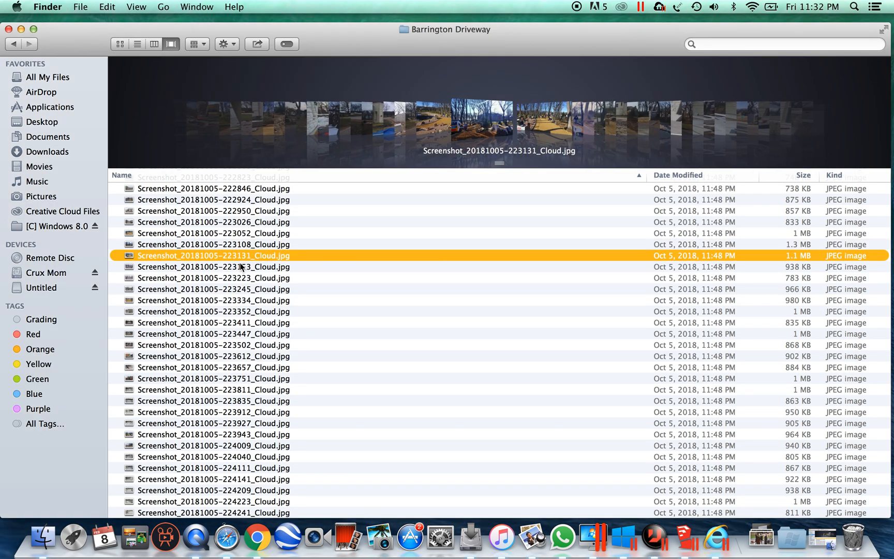
key("Down")
key("Down")
key("Down")
key("Down")
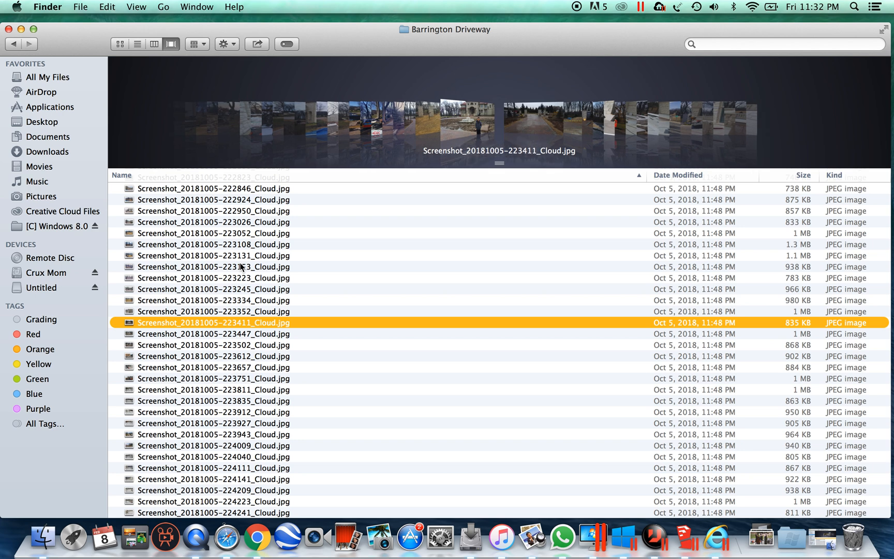
key("Up")
double_click(220, 313)
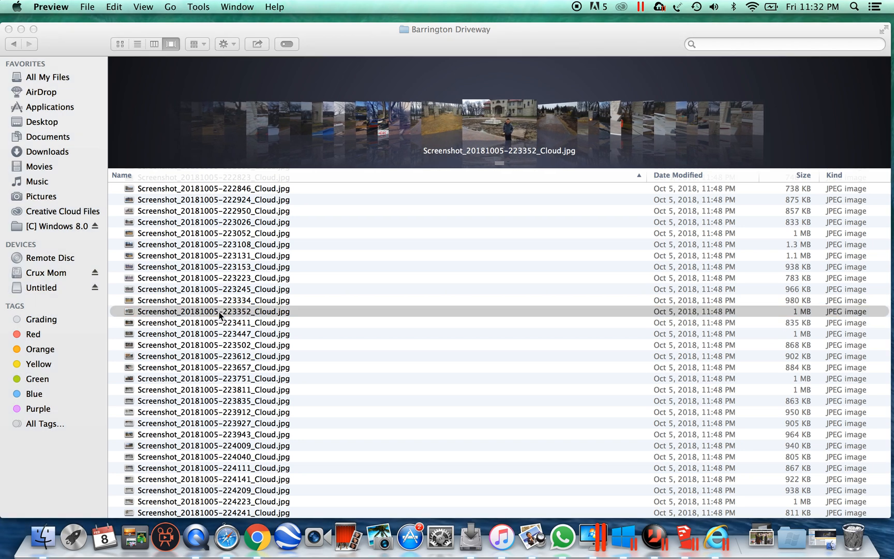
left_click(219, 313)
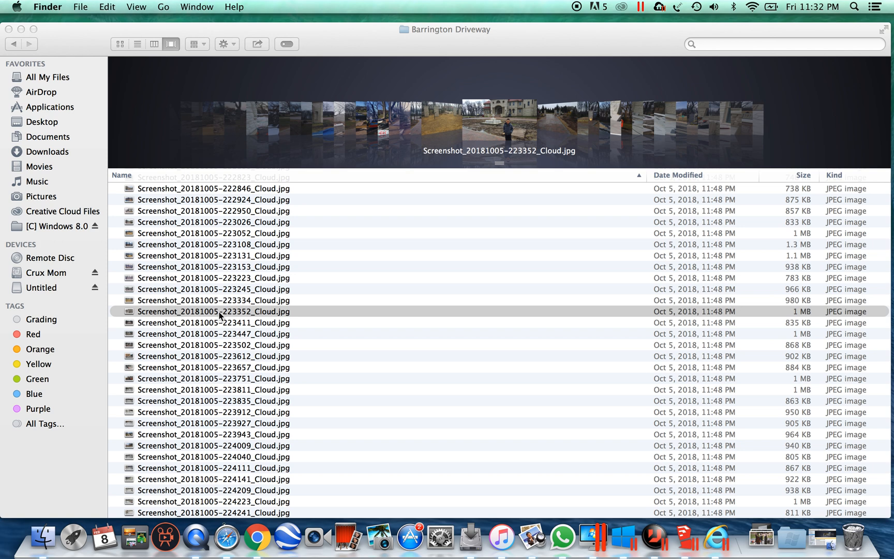
left_click(228, 300)
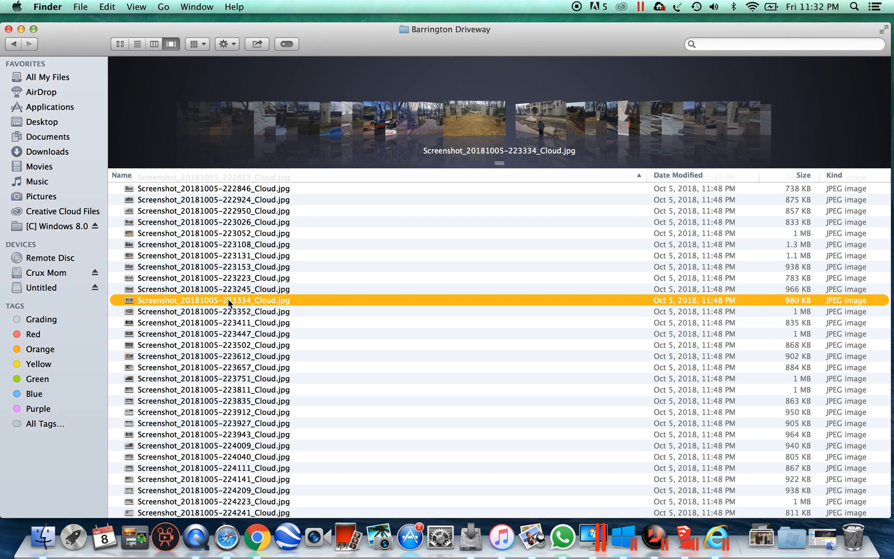
left_click(228, 313)
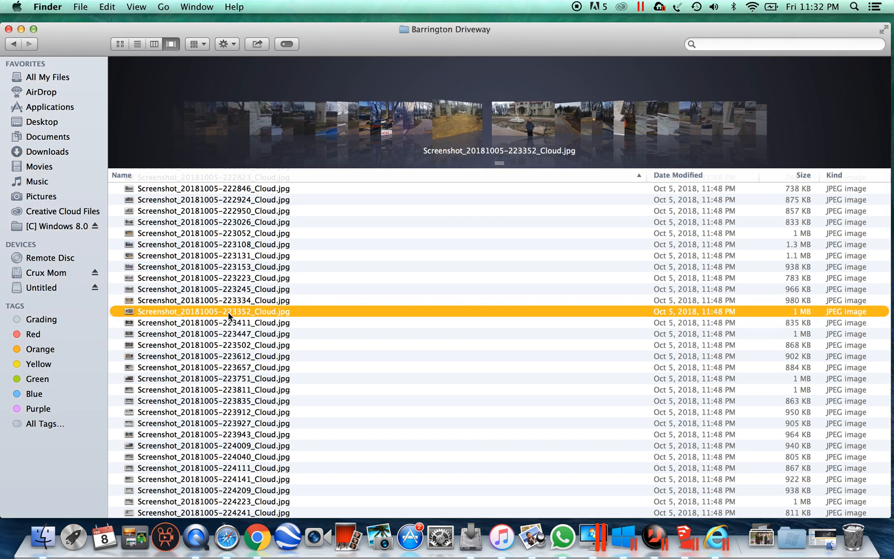
left_click_drag(88, 46, 137, 64)
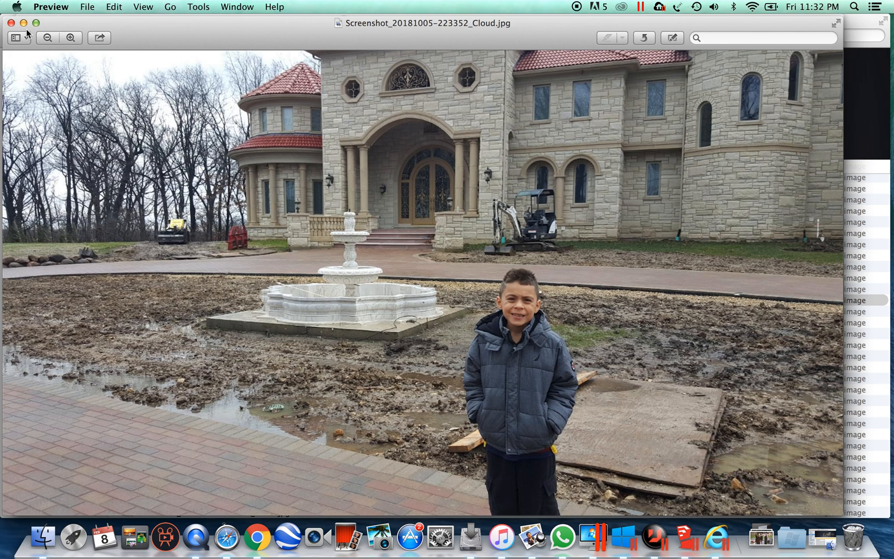
Step: Close the house and driveway gate photos and return to the Westfield design's brick driveway patio
left_click(12, 24)
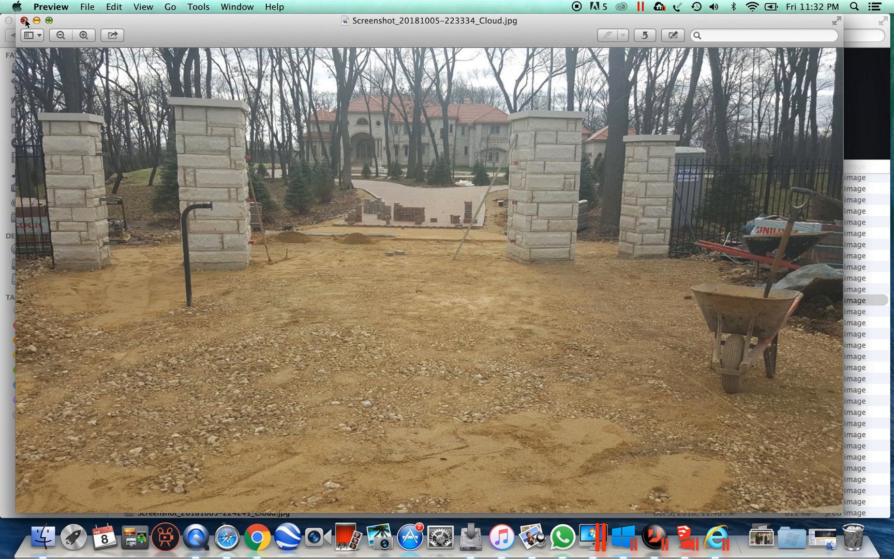
left_click(24, 20)
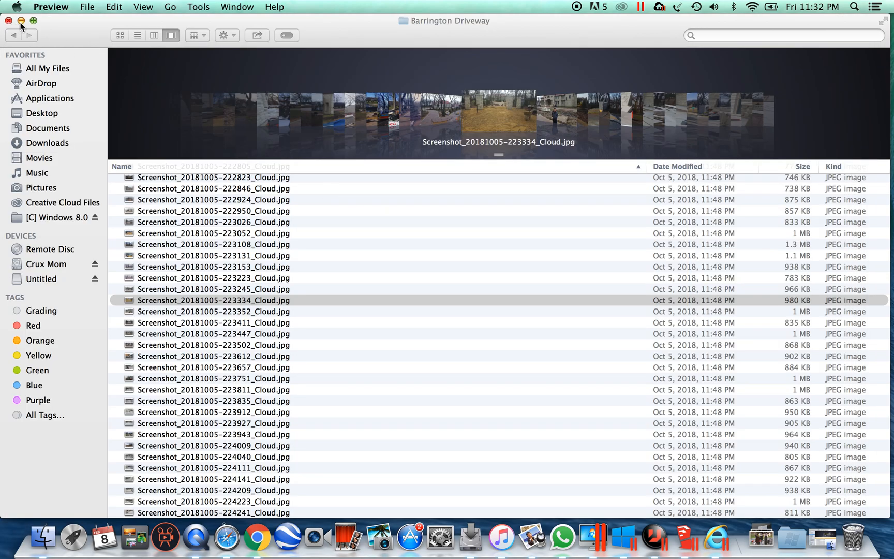
key("ctrl+Right")
left_click(411, 368)
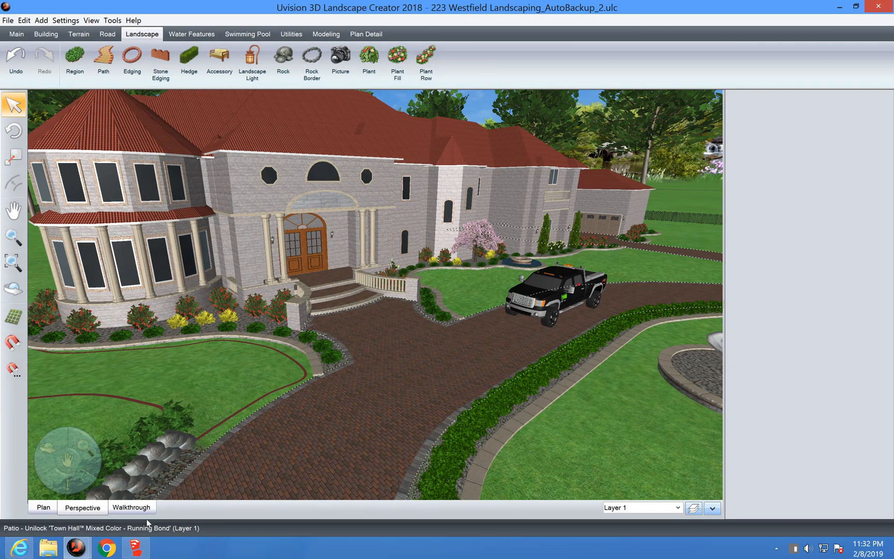
Step: In plan view, select the stone region and brick driveway patio, then open Edit Layers
left_click(46, 510)
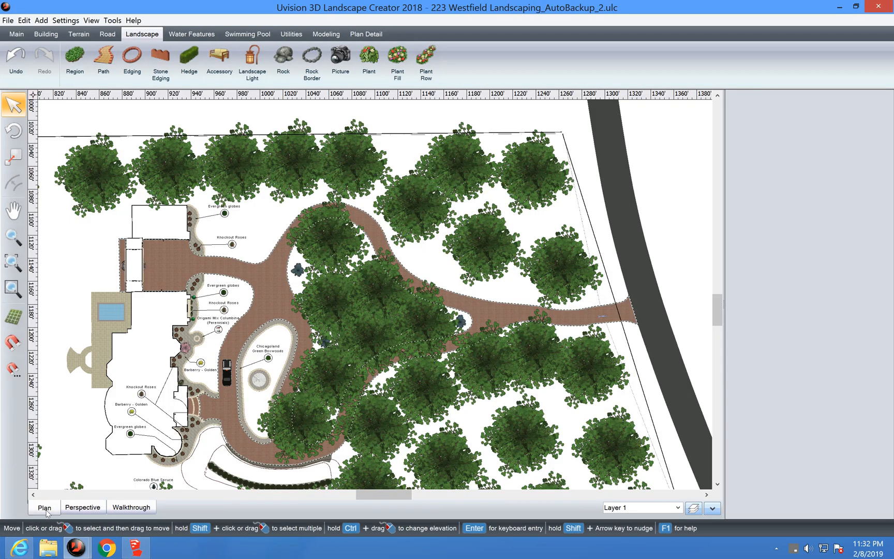
left_click(311, 458)
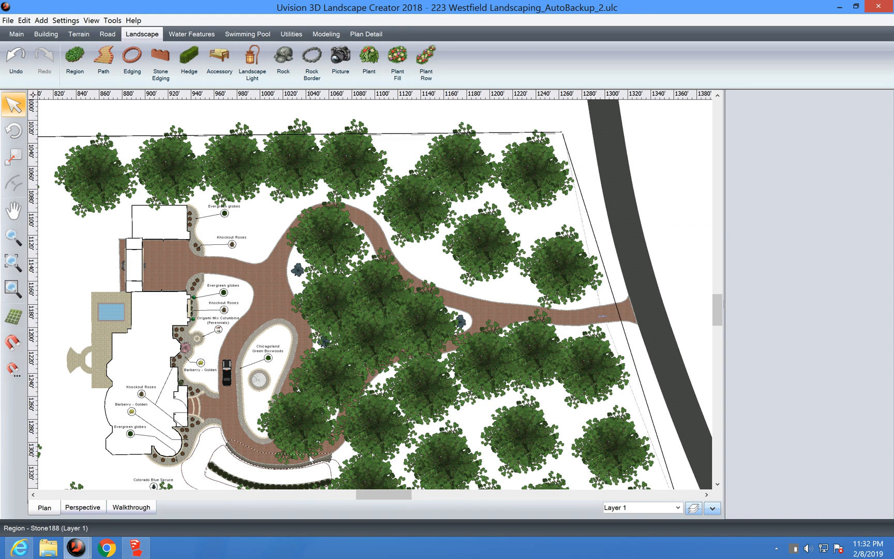
left_click(298, 395)
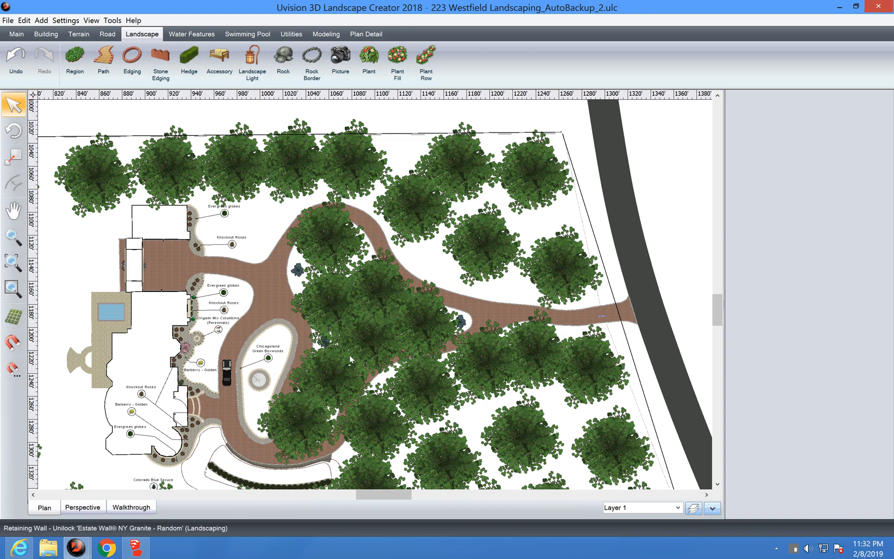
left_click(678, 508)
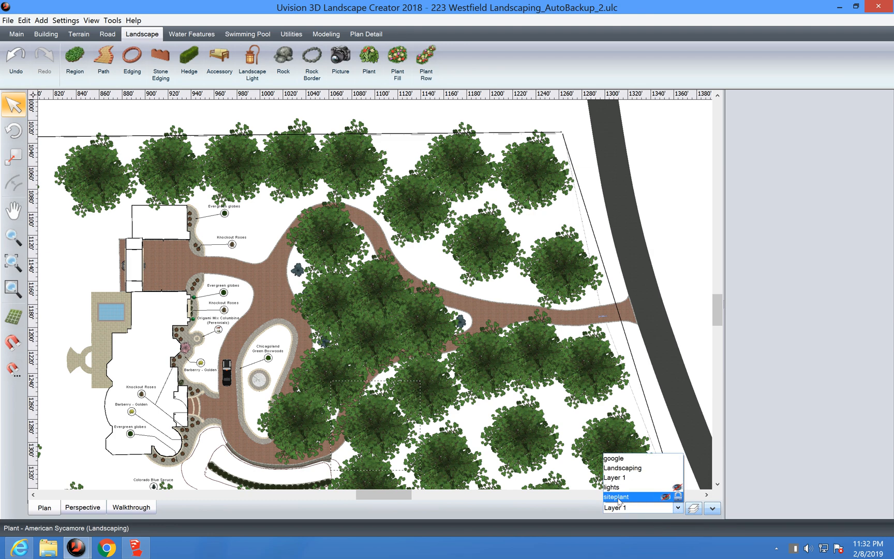
left_click(694, 508)
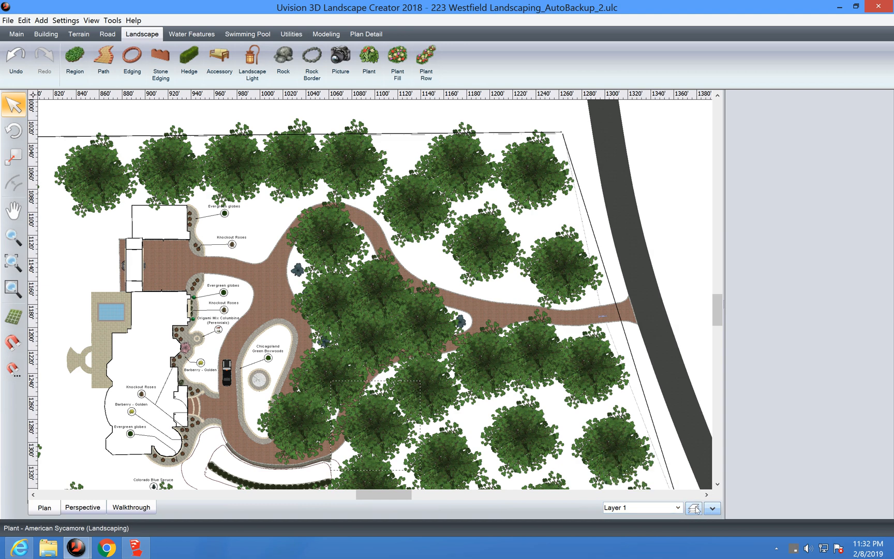
left_click(694, 509)
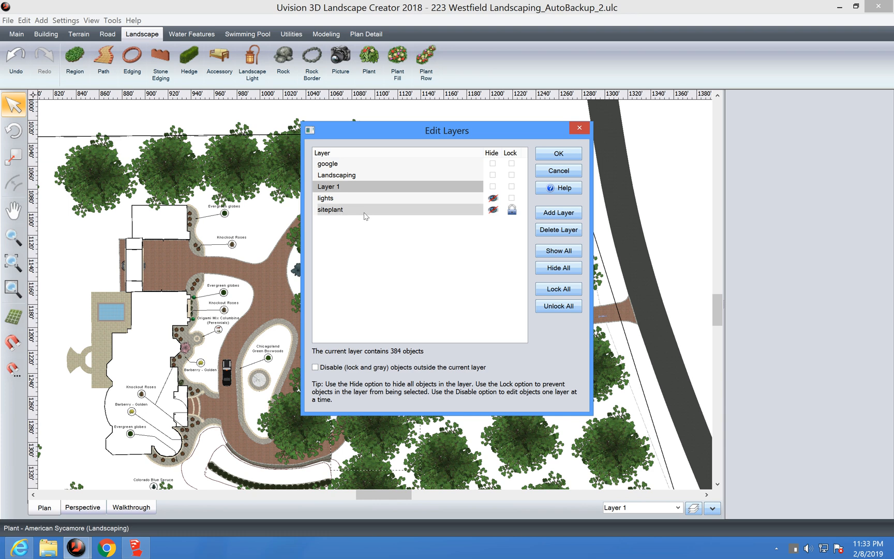
Step: Unhide the siteplant layer, then zoom out and pan to frame the whole Westfield property
left_click(492, 210)
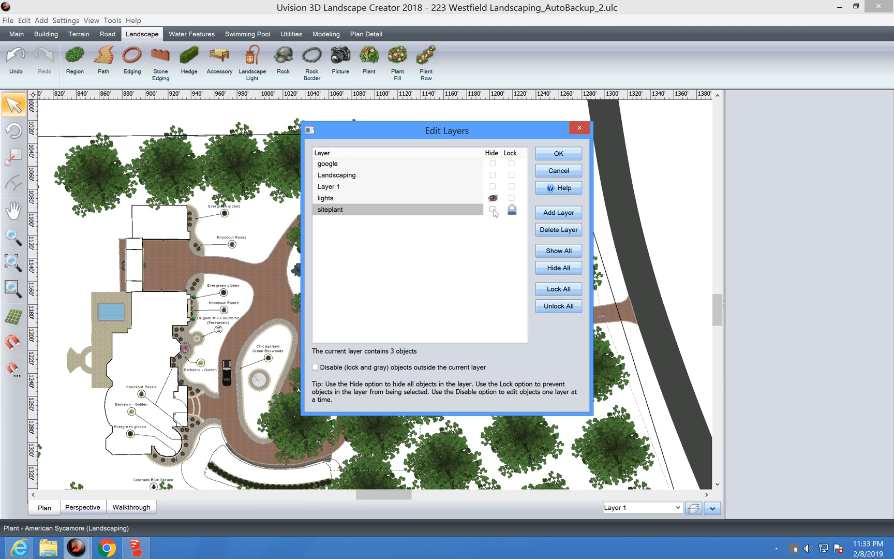
left_click(551, 155)
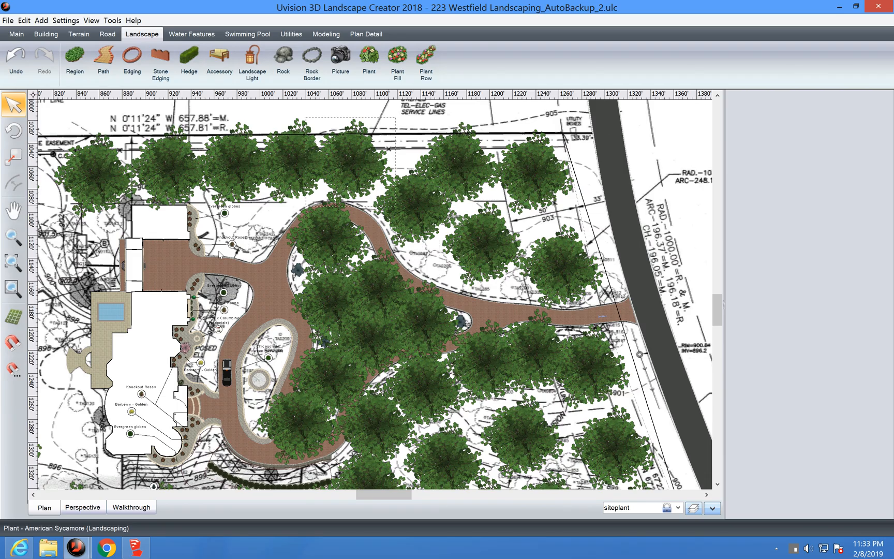
left_click(12, 235)
left_click_drag(221, 335, 273, 276)
middle_click_drag(272, 278, 333, 224)
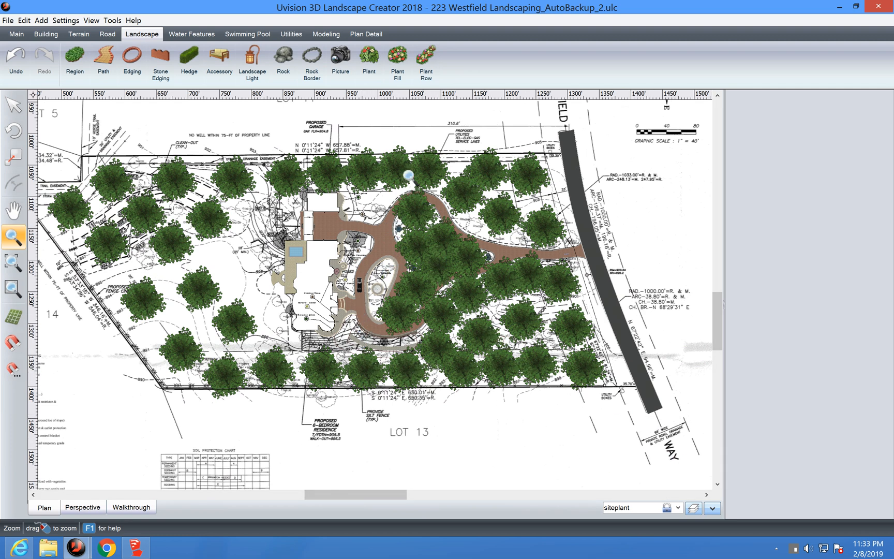
left_click(367, 34)
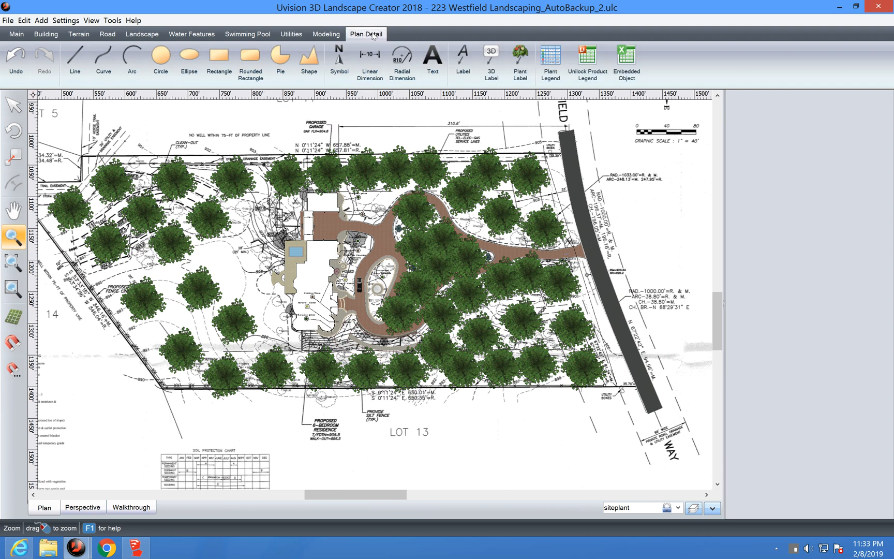
Step: Dismiss the locked-layer warning, set Layer 1 as current, and restart the Unilock Product Legend
left_click(586, 65)
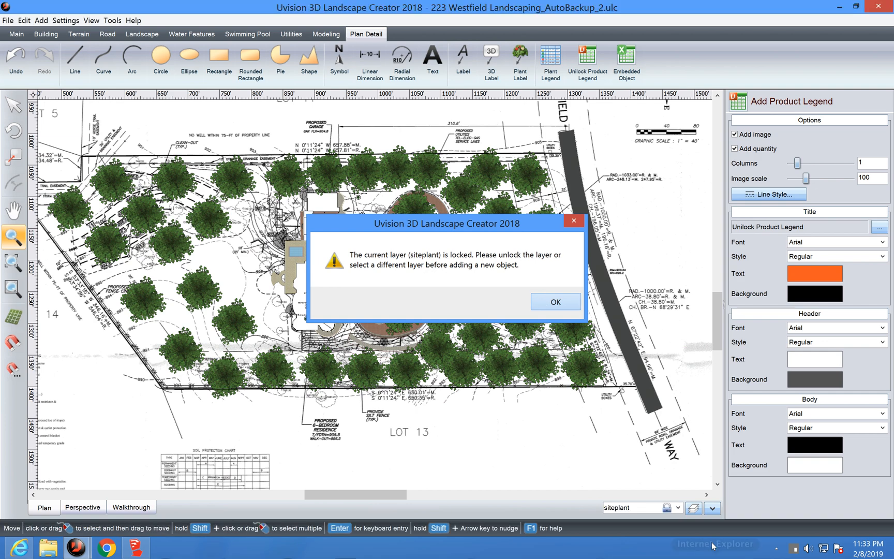
left_click(555, 302)
left_click(693, 509)
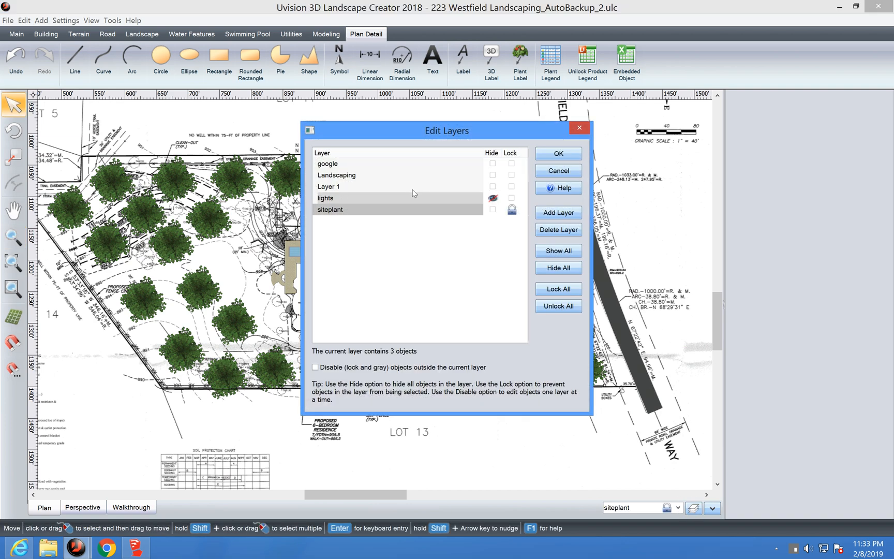
left_click(413, 187)
left_click(546, 157)
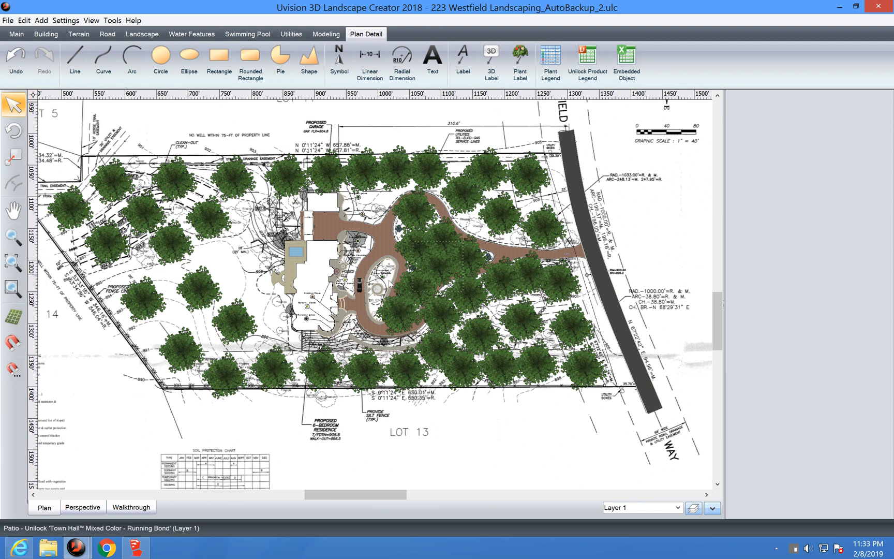
left_click(587, 59)
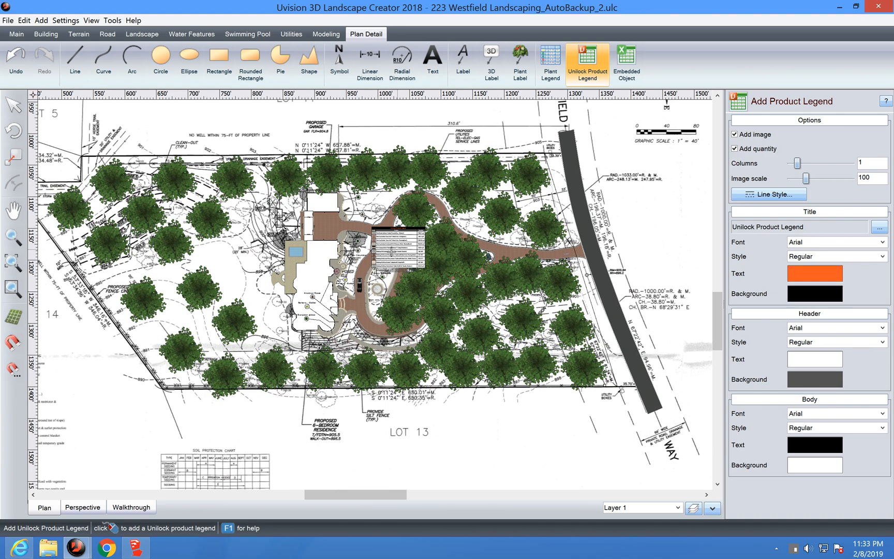
Step: Drop the Unilock Product Legend beside the driveway, select it, and zoom in to read its quantities
left_click(392, 251)
left_click(392, 251)
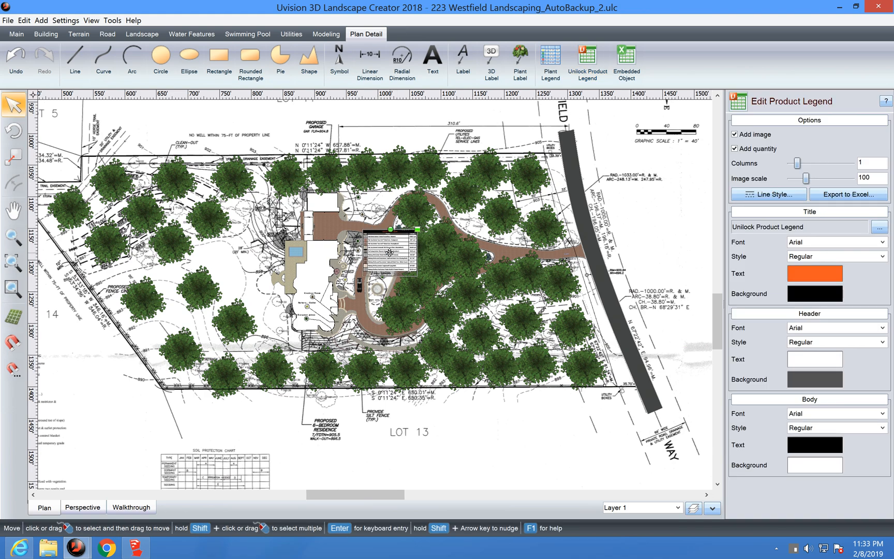
scroll(392, 251, "up", 2)
scroll(389, 253, "up", 3)
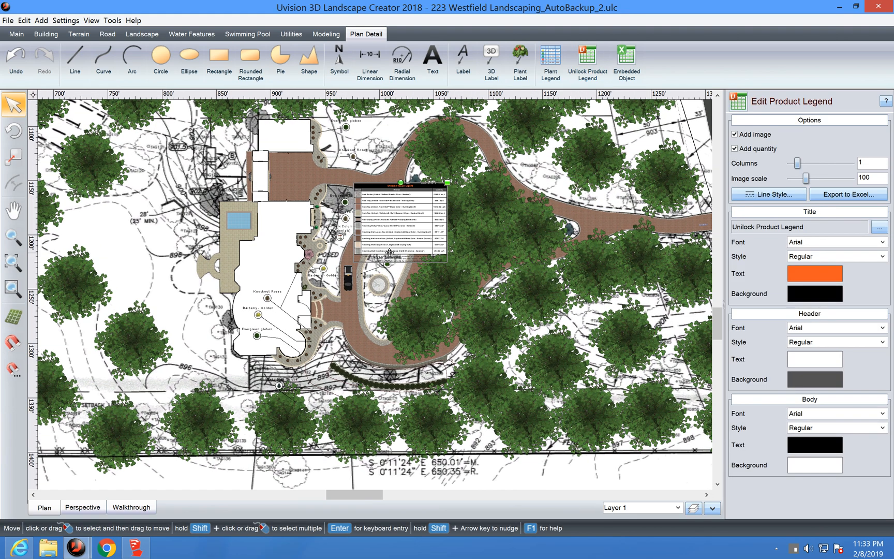
scroll(390, 255, "up", 3)
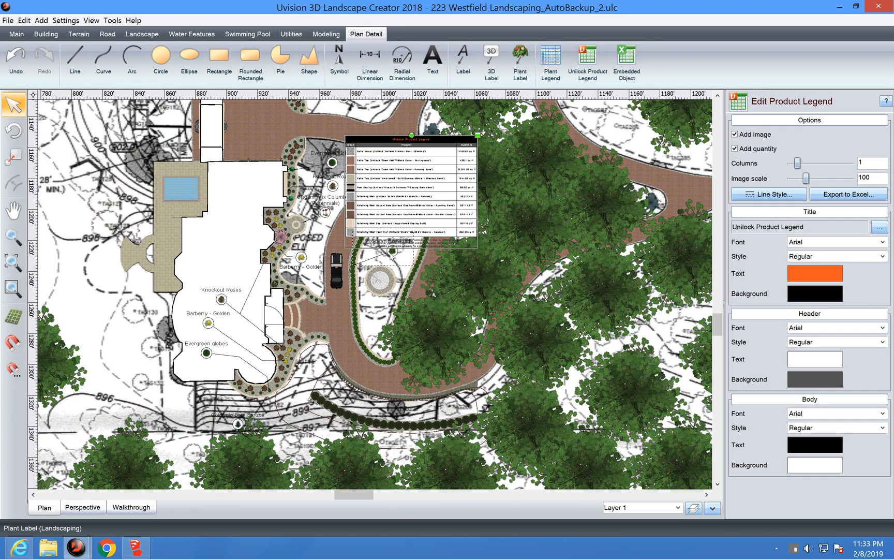
scroll(391, 256, "up", 2)
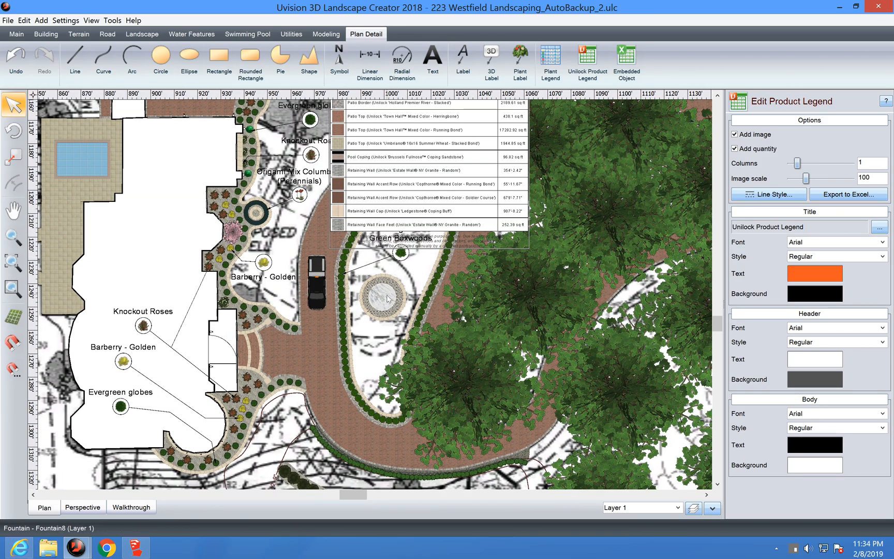
scroll(389, 298, "up", 2)
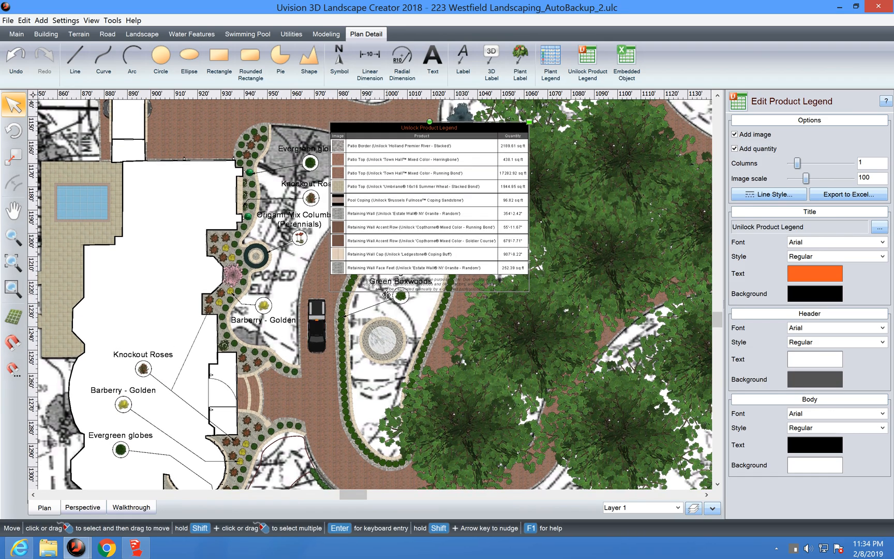
scroll(386, 294, "up", 1)
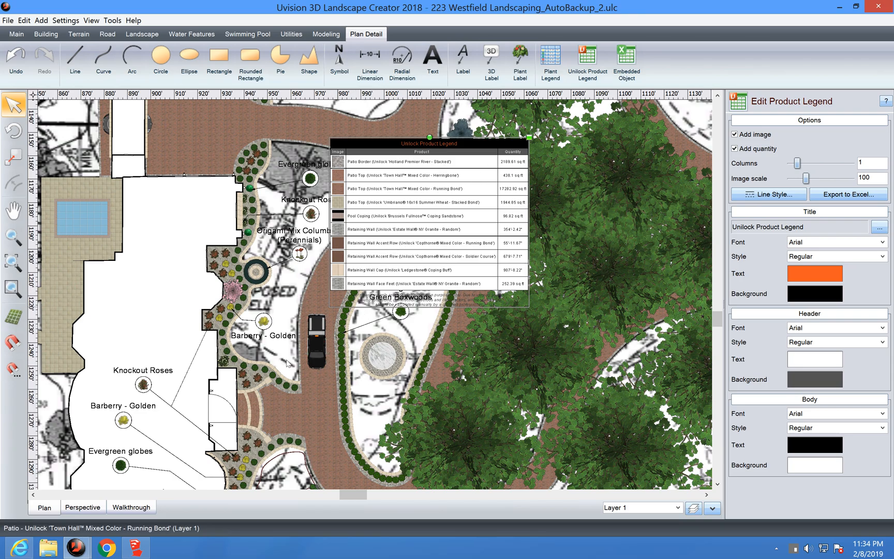
left_click(320, 411)
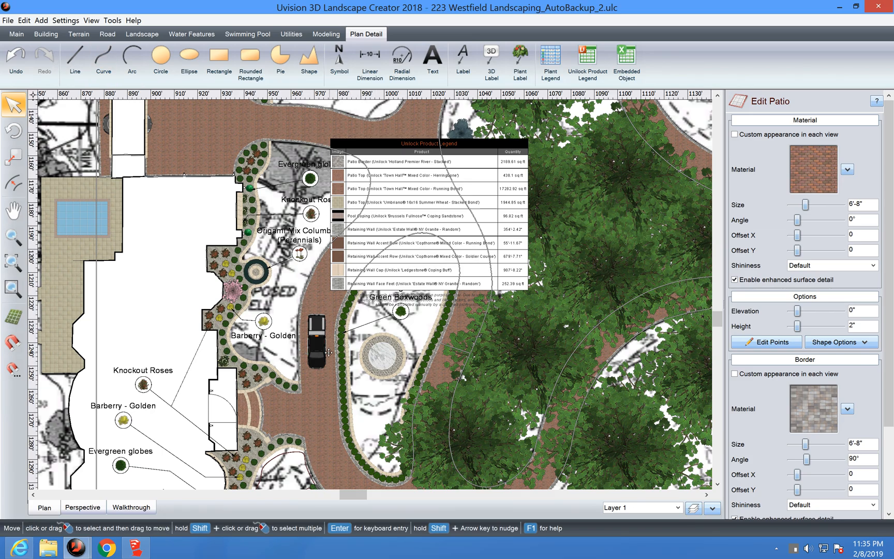
scroll(328, 352, "down", 3)
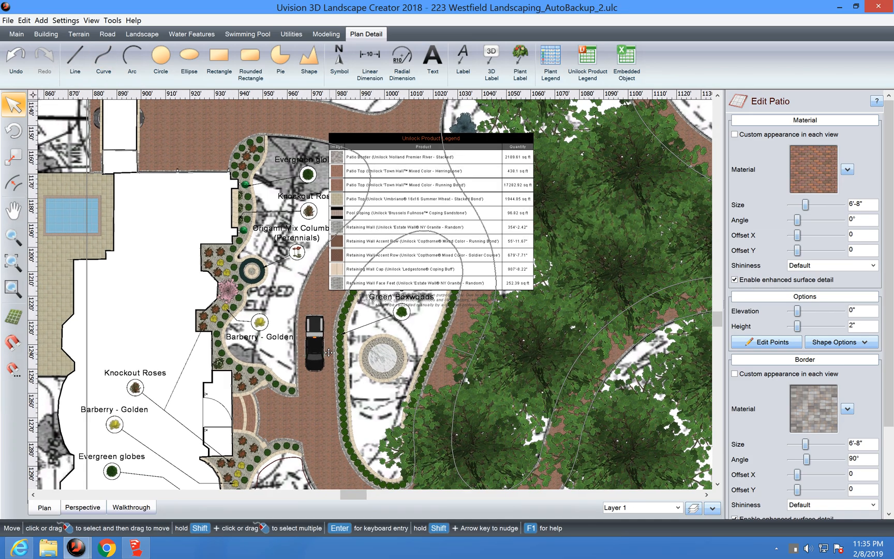
scroll(328, 353, "down", 2)
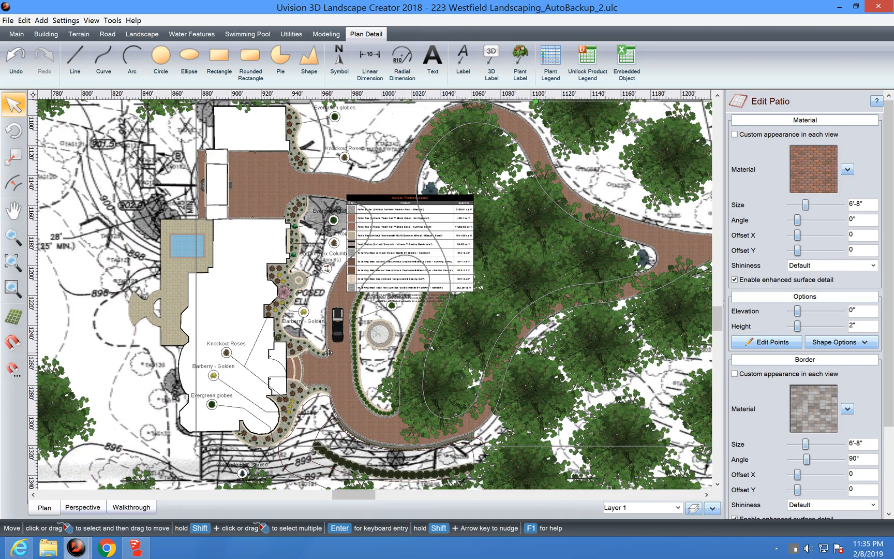
left_click(392, 293)
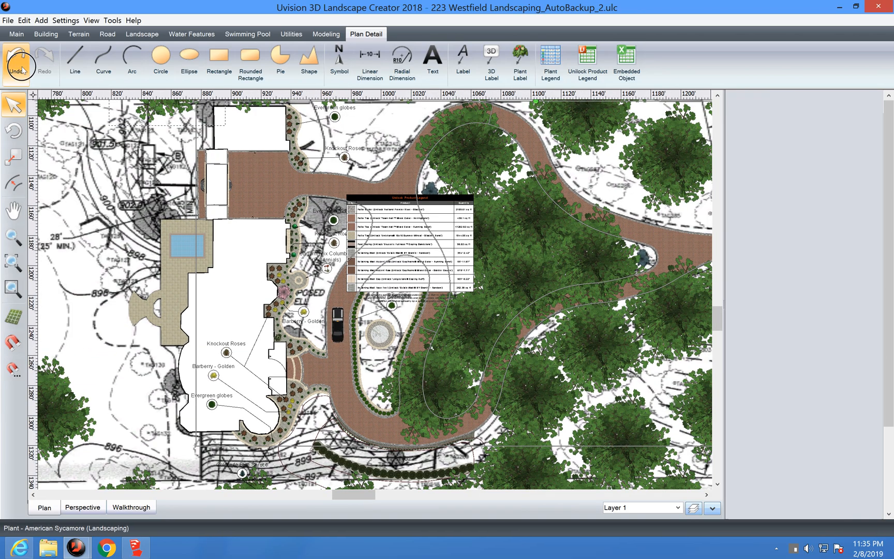
Step: Delete the product legend and hide the siteplant layer again in Edit Layers
key("Delete")
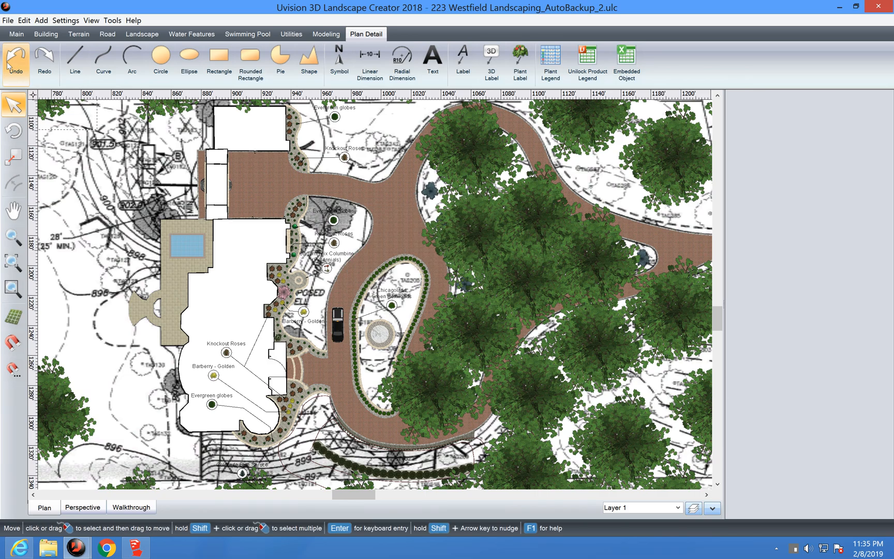
left_click(693, 508)
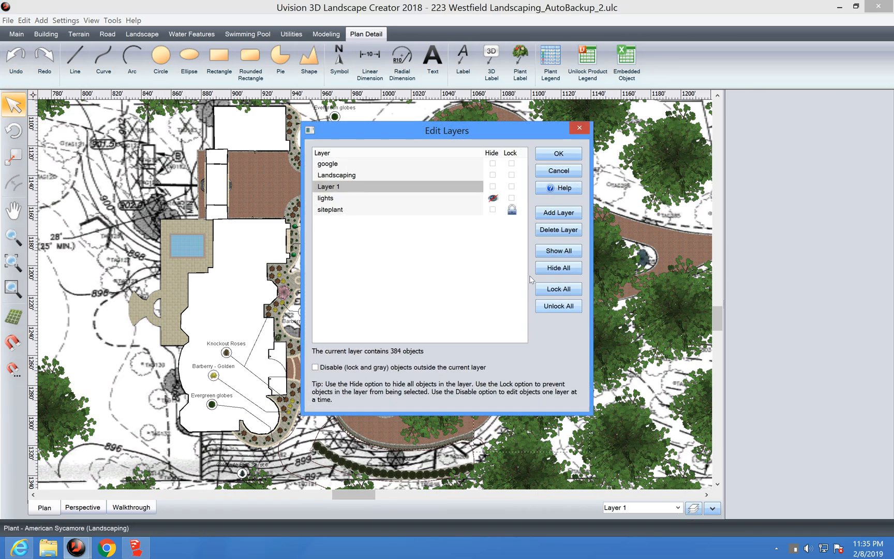
left_click(492, 209)
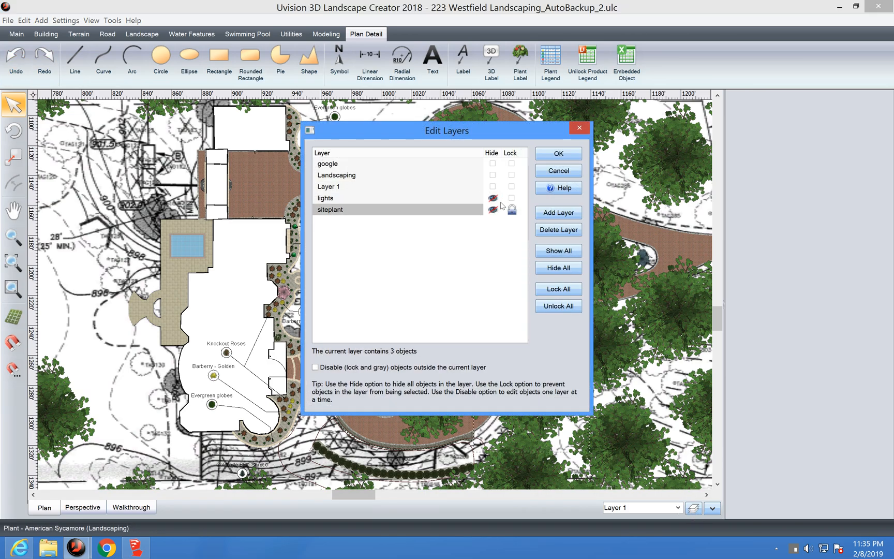
left_click(559, 154)
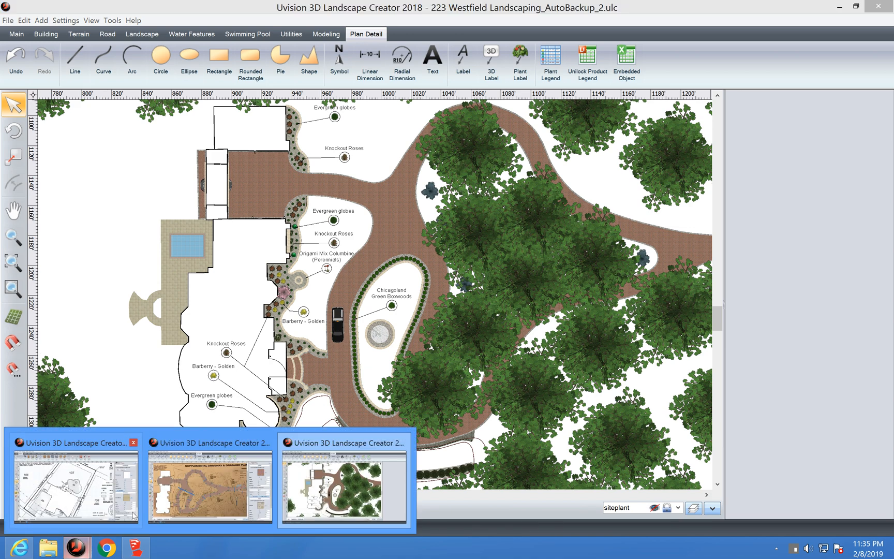
Step: Open the Barrington driveway window and select its plan overlay image and blue line shape
left_click(201, 490)
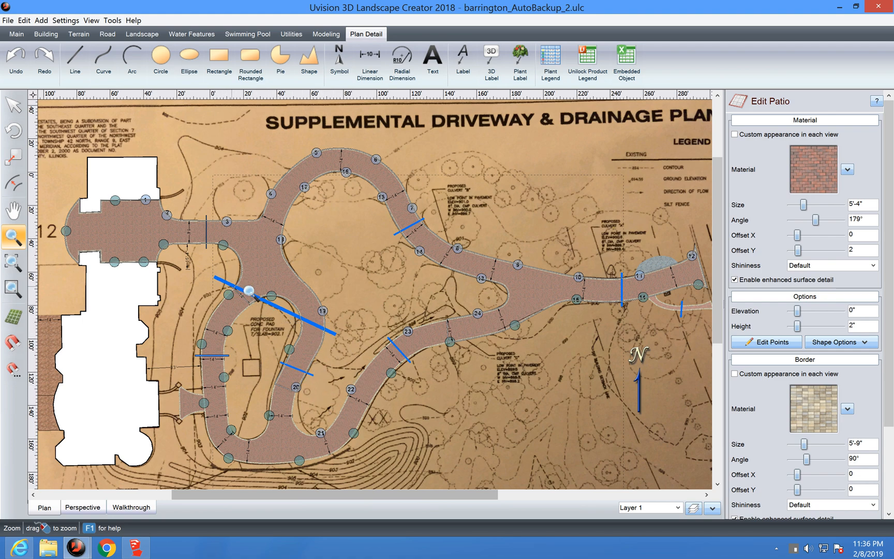
left_click(14, 105)
left_click(235, 292)
left_click(228, 285)
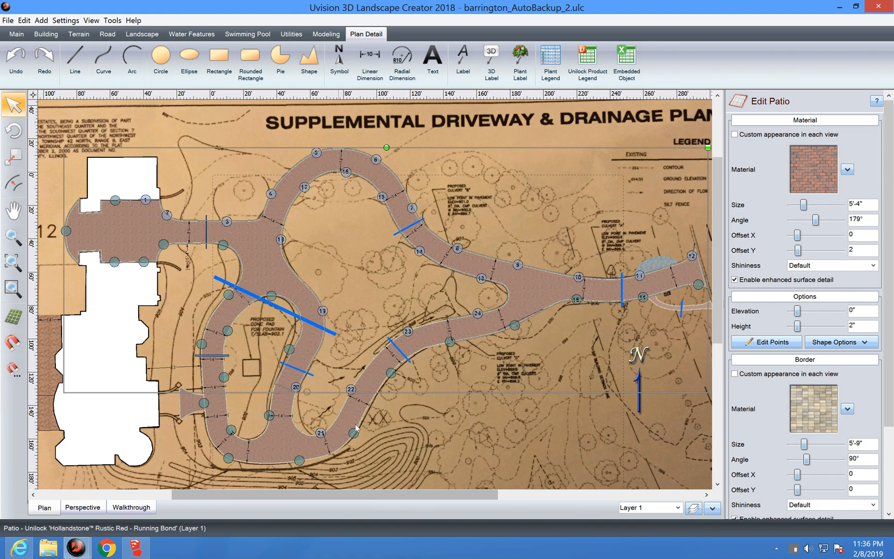
mouse_move(89, 556)
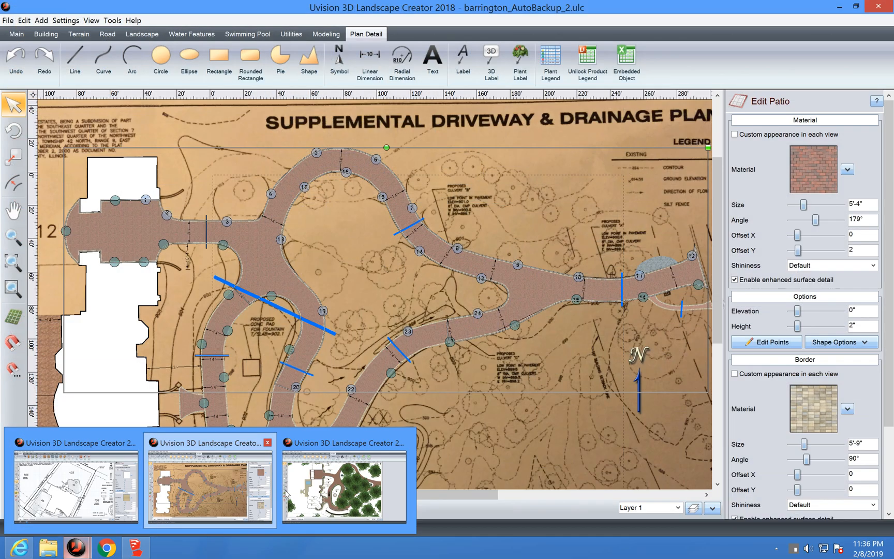
left_click(304, 493)
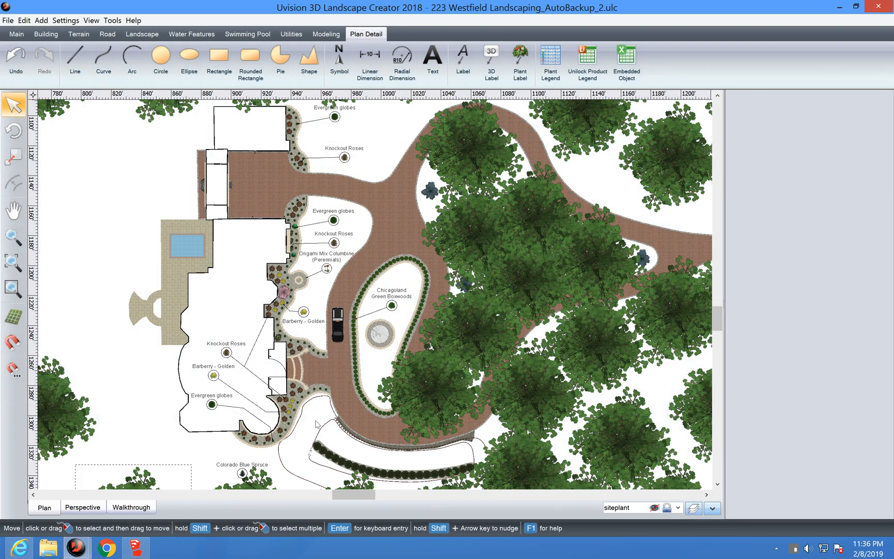
left_click(21, 551)
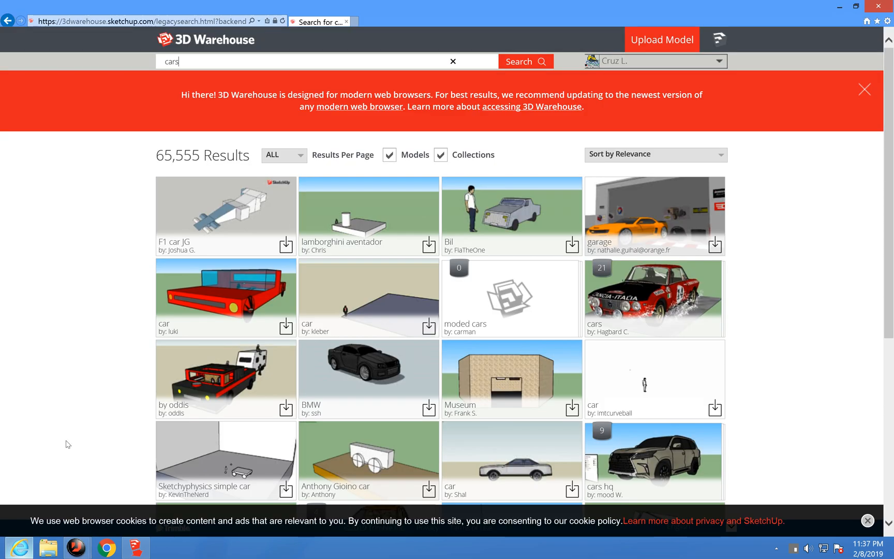
Step: Search 3D Warehouse for 'boulder' and open the Boulder model's page
left_click(200, 61)
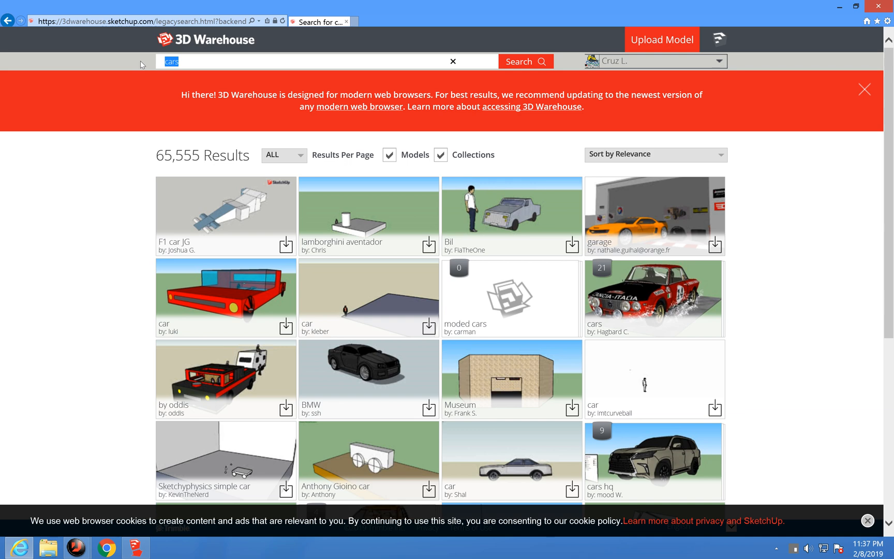
type("boulder")
key("Return")
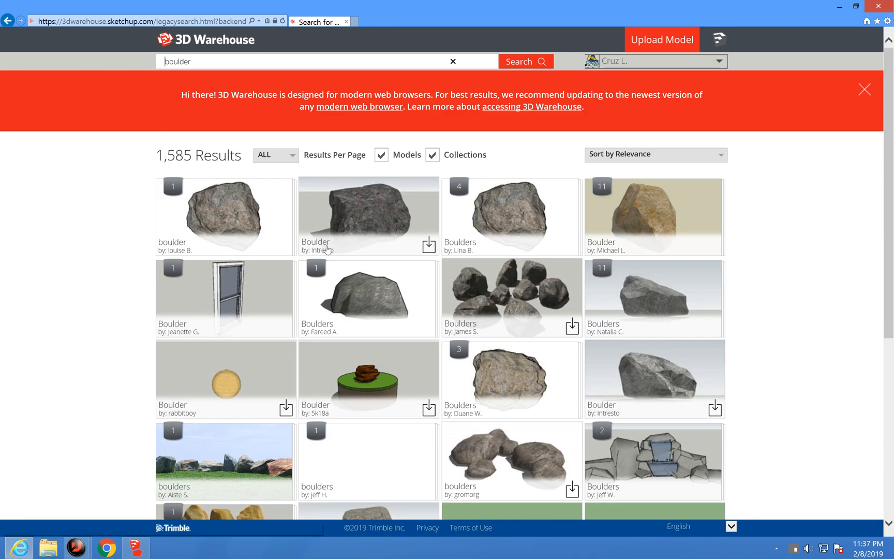
left_click(383, 216)
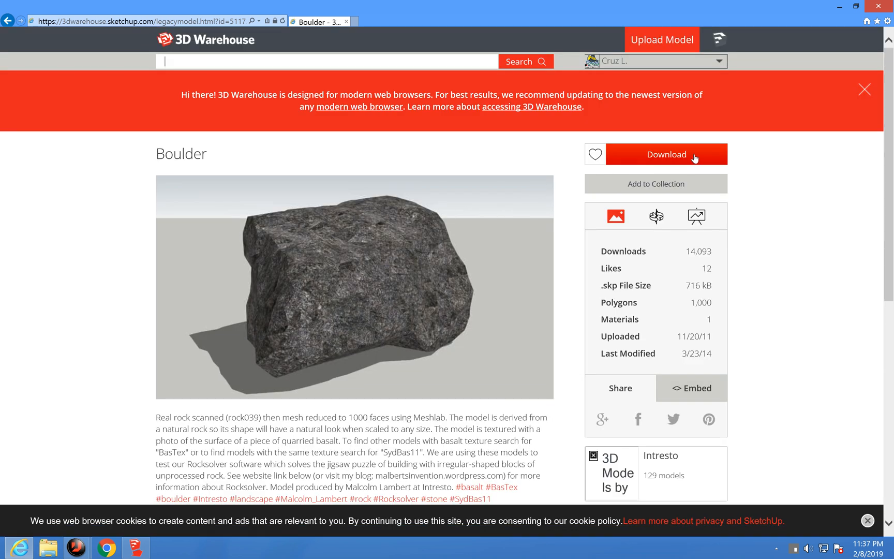
Step: Download the Boulder as a SketchUp 2014 model and save the .skp file
left_click(688, 158)
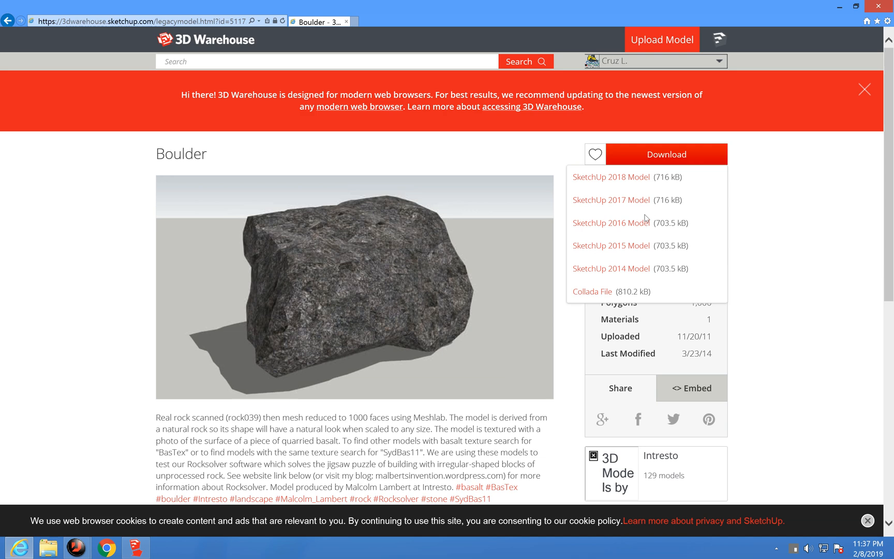
left_click(621, 269)
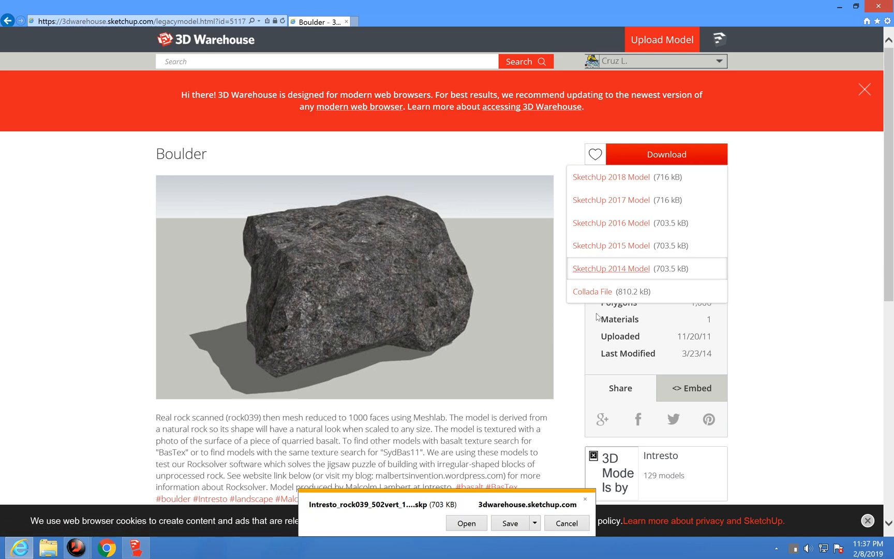
left_click(518, 524)
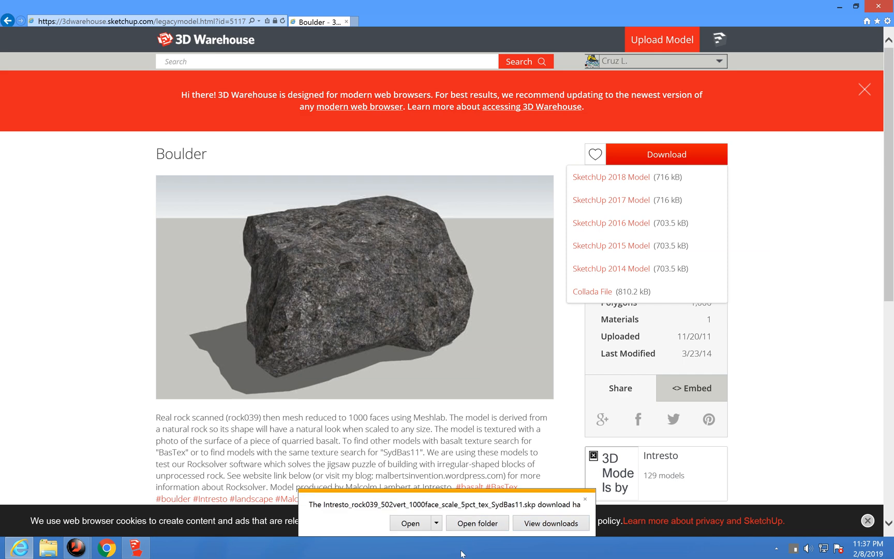
Step: Rename the downloaded 703 KB SketchUp file in Downloads to Boulder and close Explorer
left_click(472, 524)
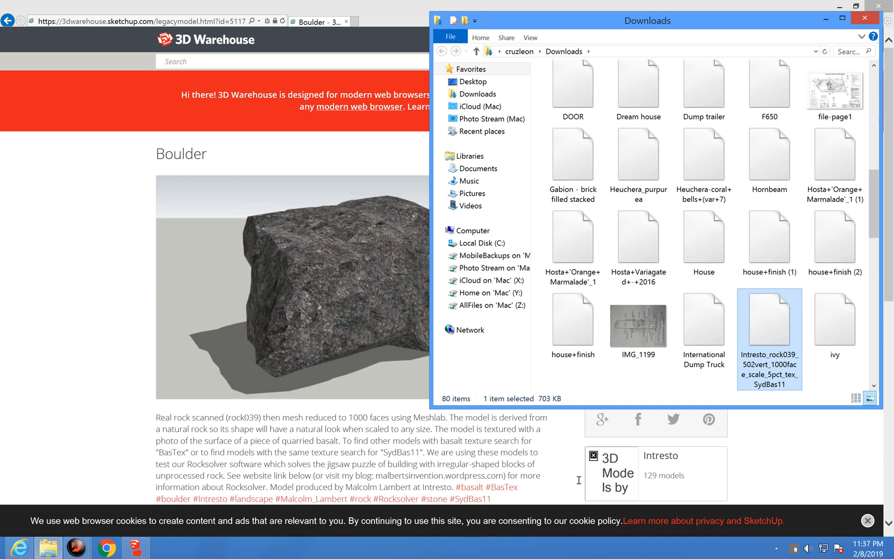
right_click(759, 368)
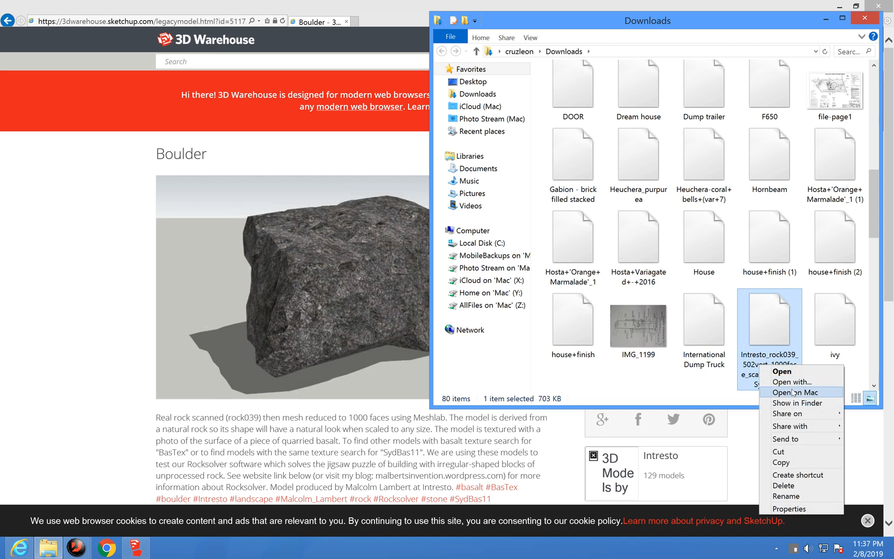
left_click(786, 496)
type("B")
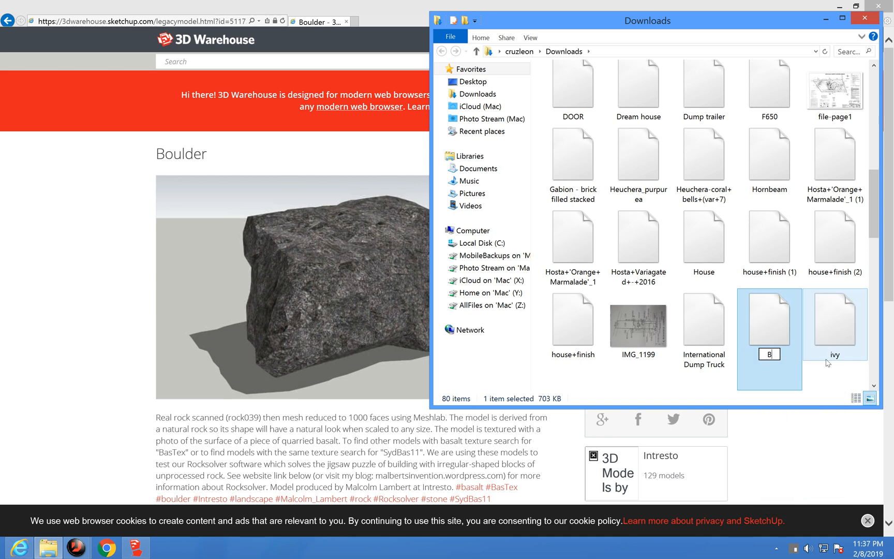
type("oulder")
key("Return")
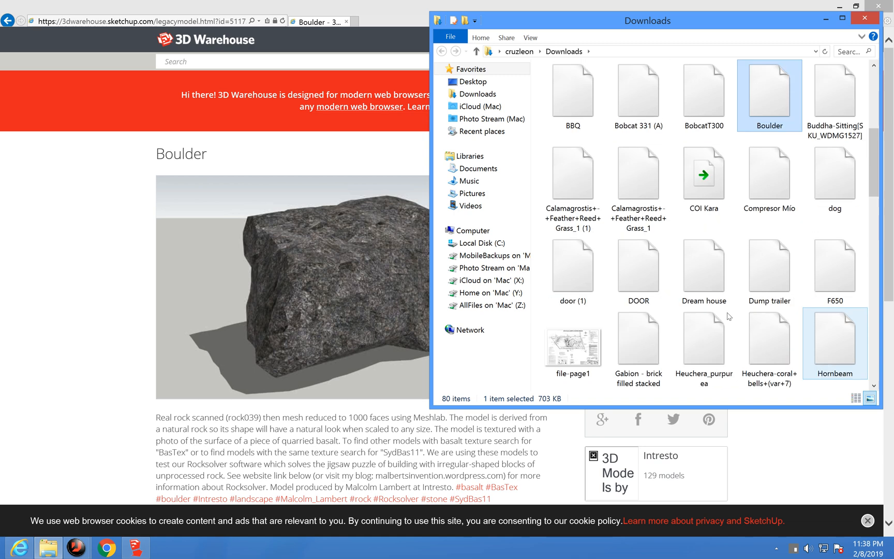
left_click(865, 18)
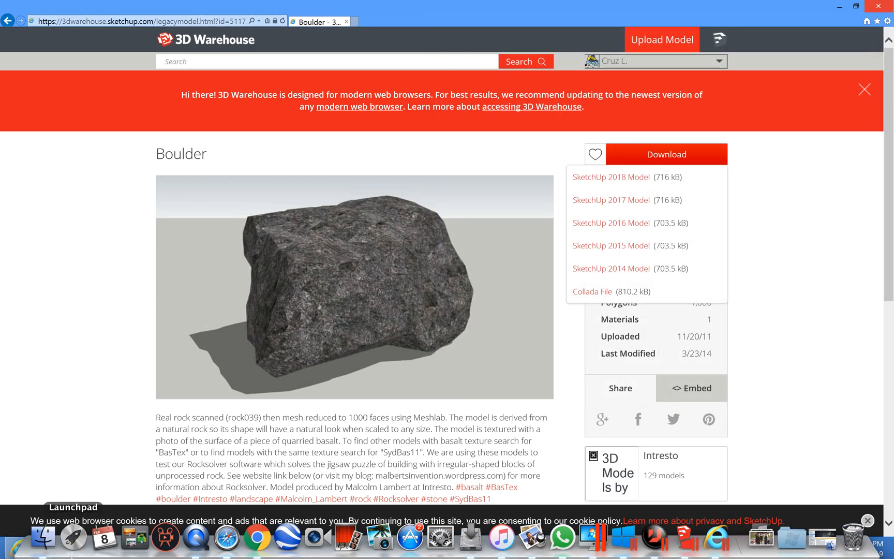
Step: Start the Model Import Wizard in Uvision, keeping Accessory as the object type
mouse_move(81, 552)
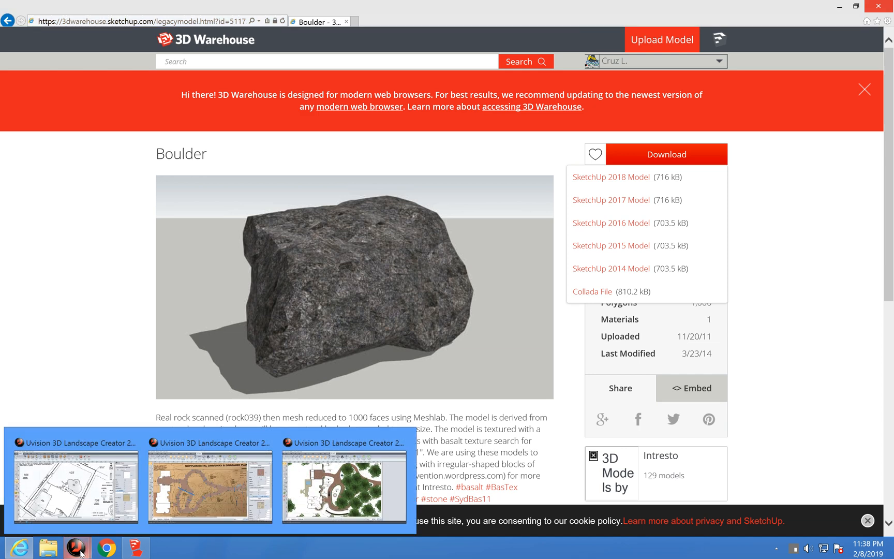
left_click(315, 501)
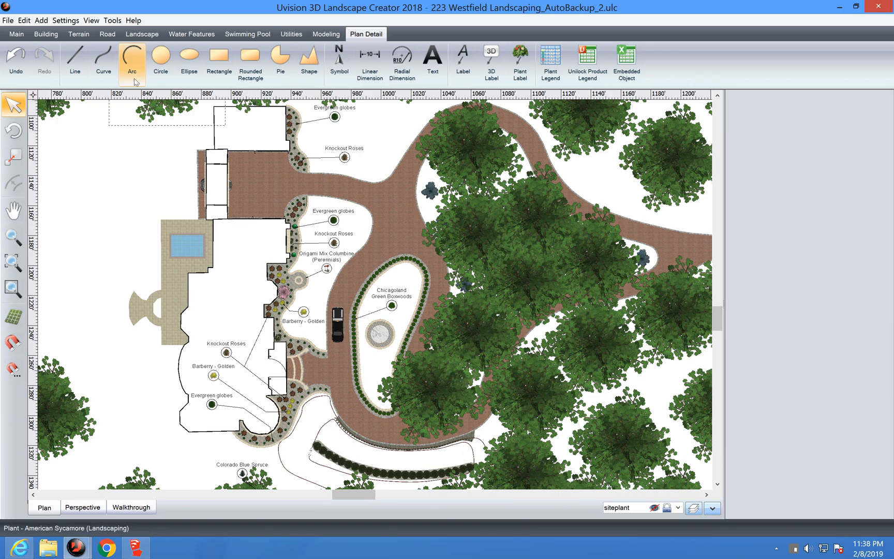
left_click(112, 21)
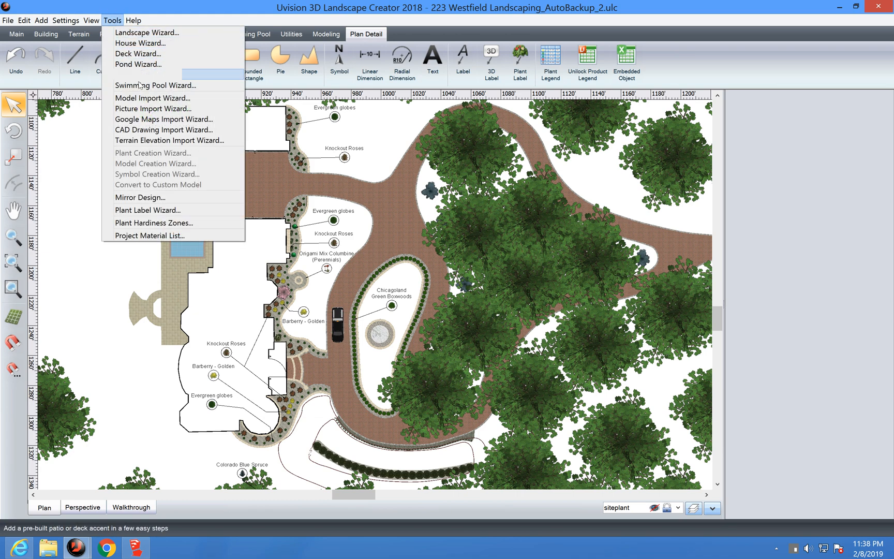
left_click(146, 99)
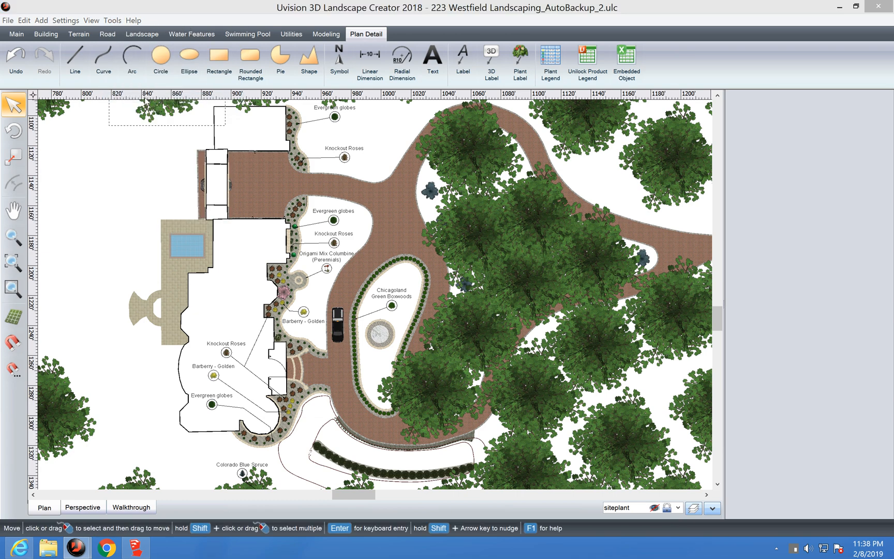
left_click(468, 400)
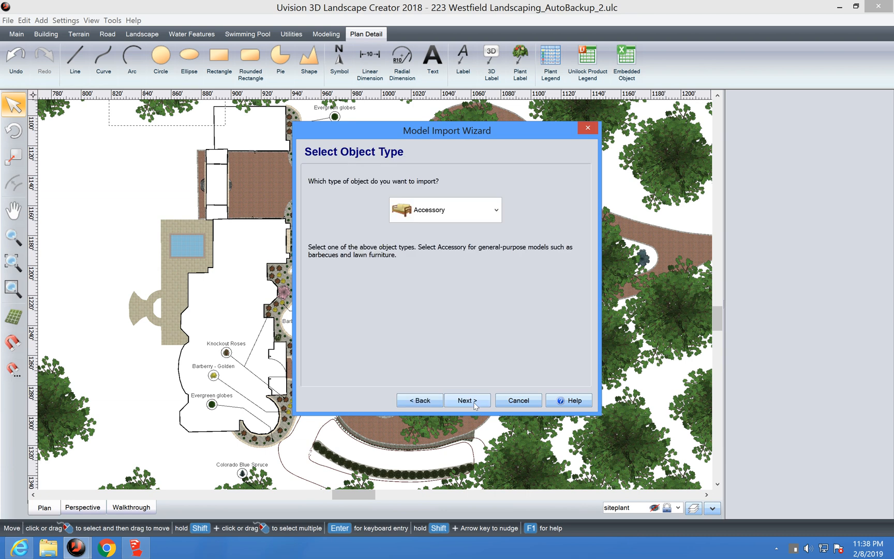
left_click(494, 210)
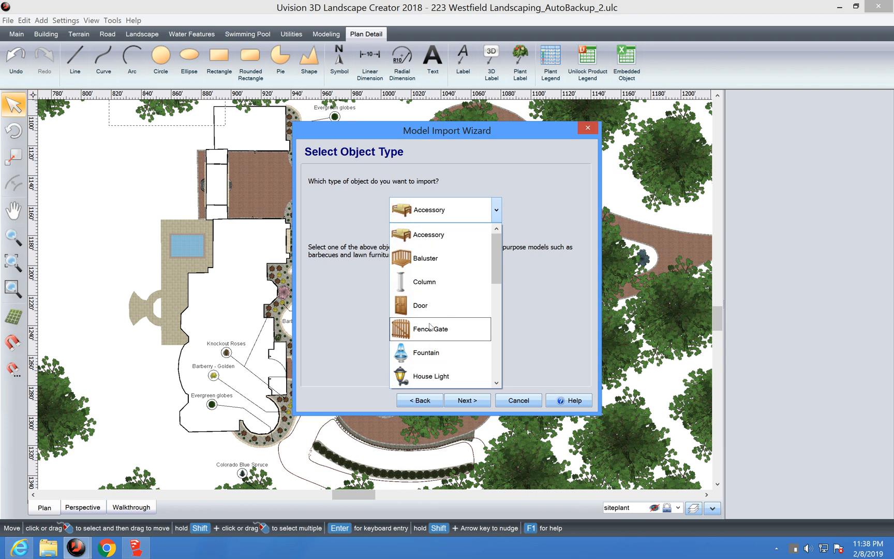
left_click(427, 236)
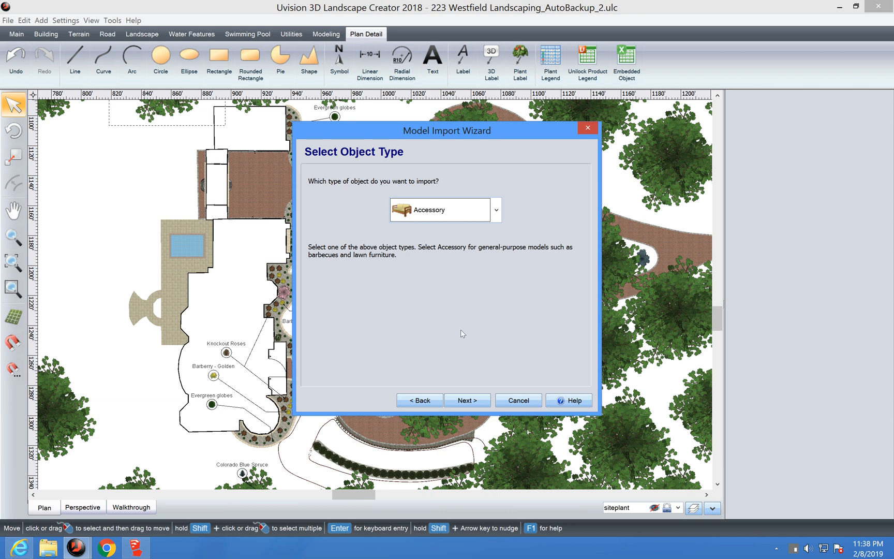
Step: Import Boulder.skp, accepting its preview, rotation, size and the name Boulder
left_click(467, 400)
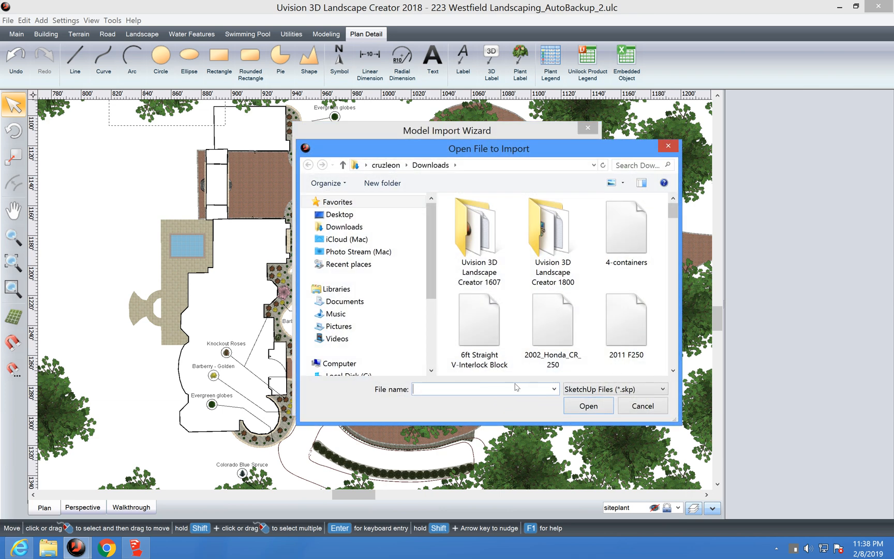
type("bou")
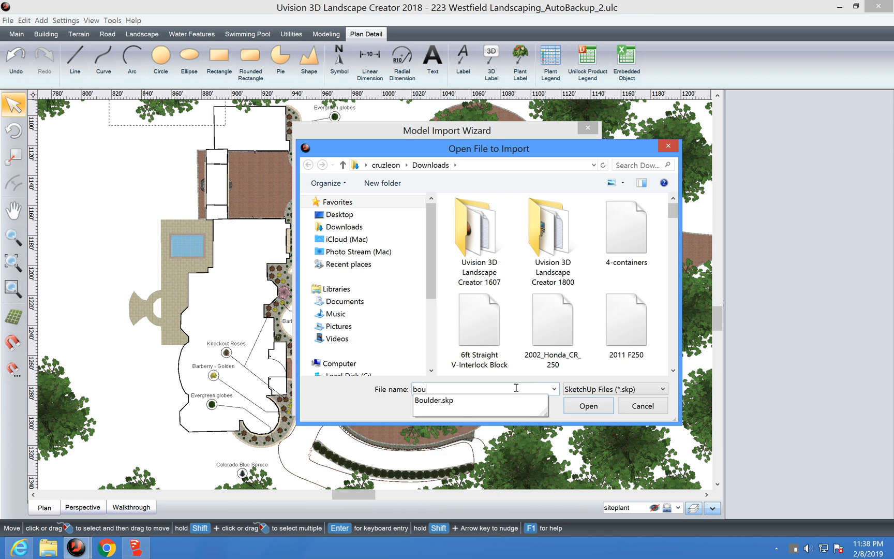
left_click(441, 401)
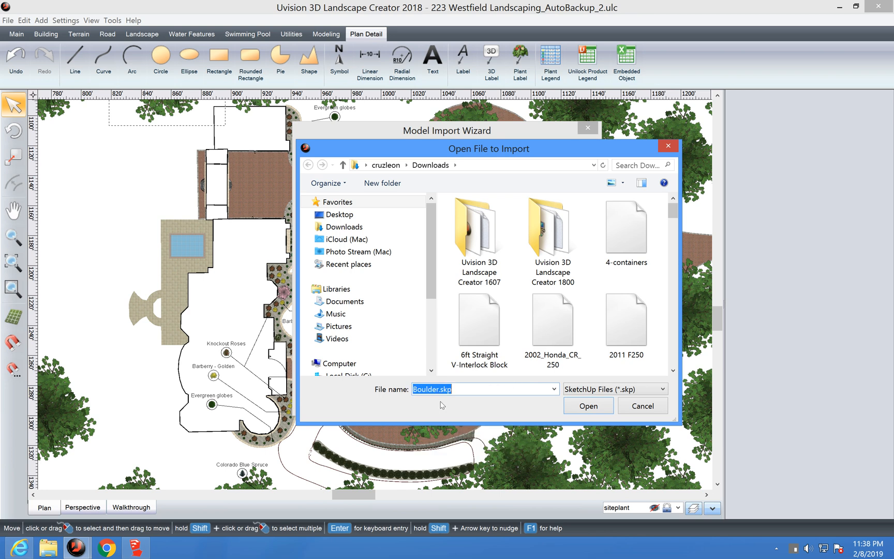
left_click(588, 406)
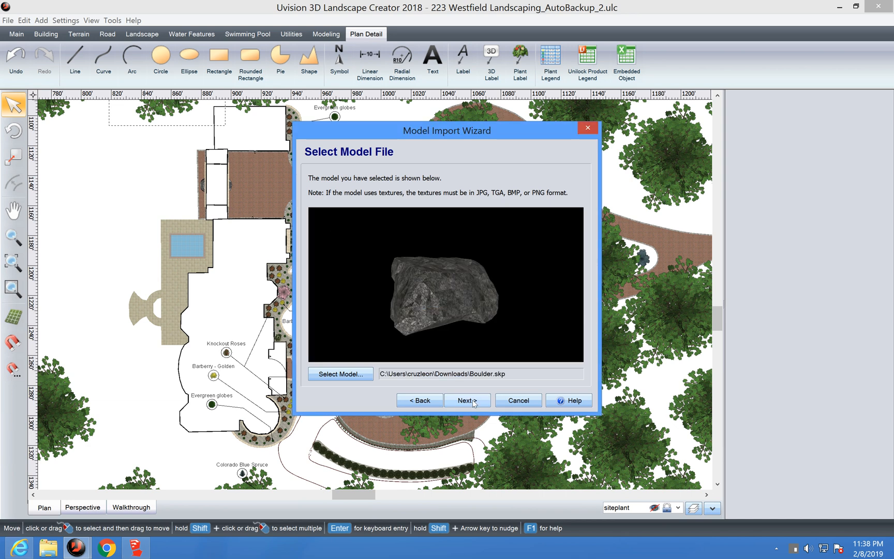
left_click(473, 402)
left_click(474, 403)
left_click(474, 402)
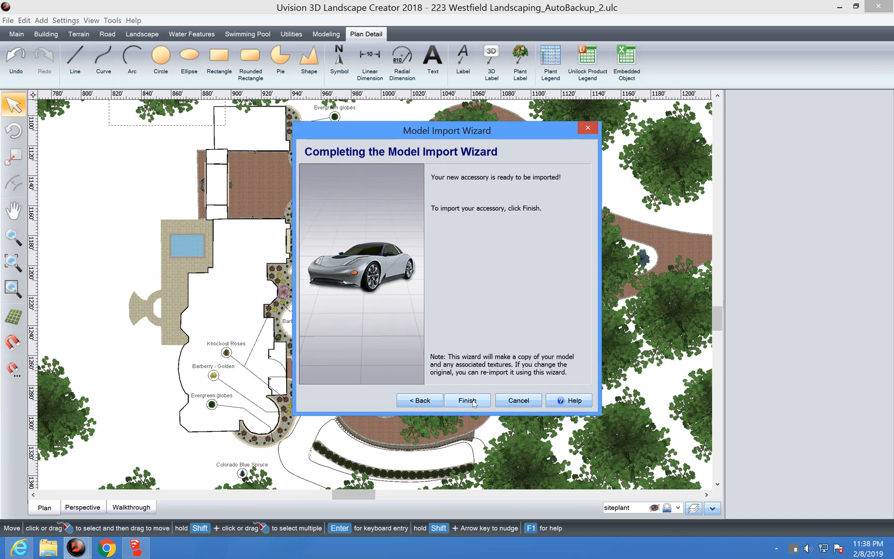
left_click(472, 401)
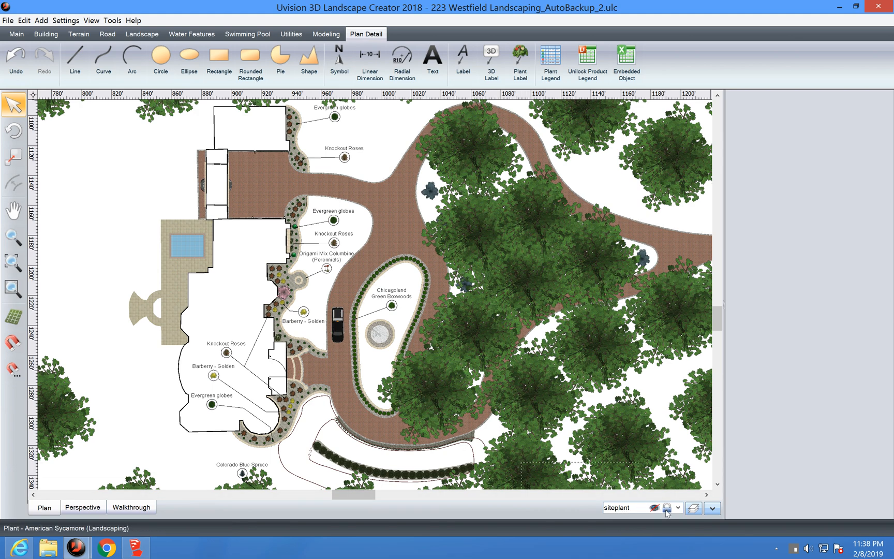
Step: Switch the current layer from siteplant back to Layer 1 in Edit Layers
left_click(693, 508)
left_click(457, 187)
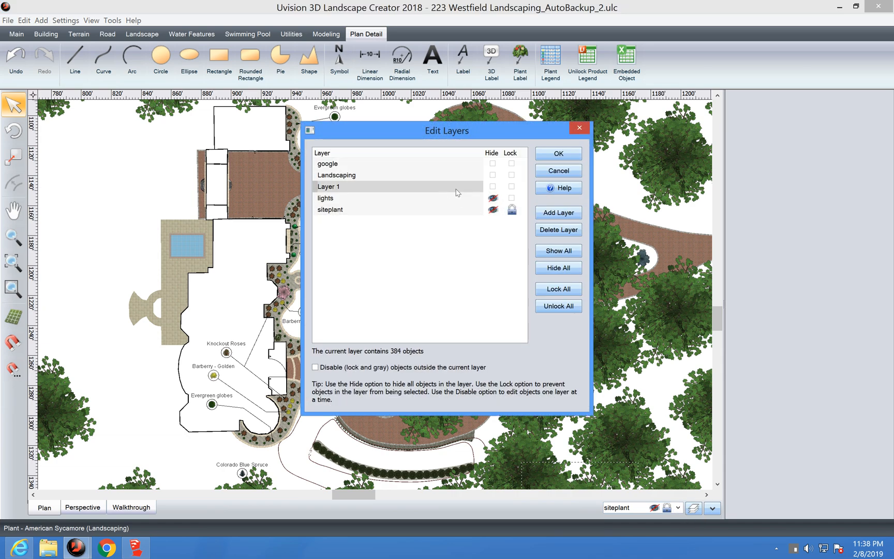
left_click(556, 156)
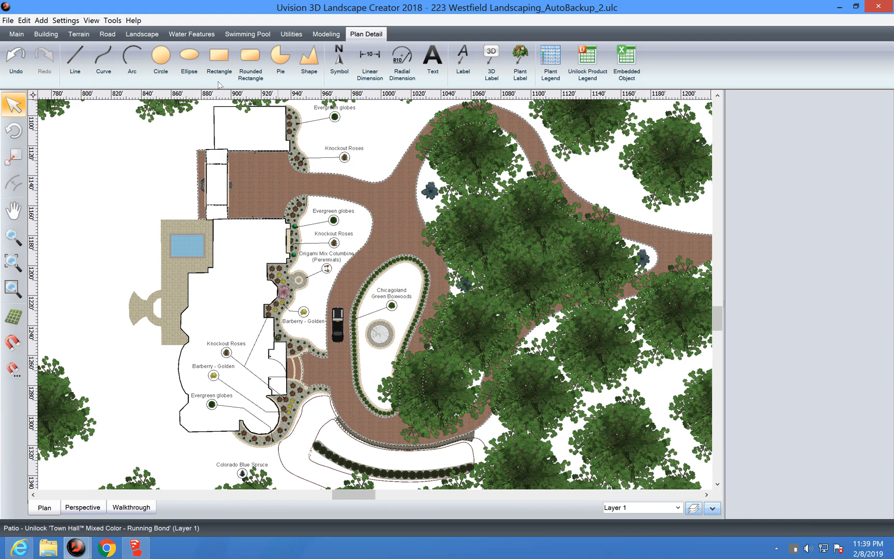
Step: Place the custom Boulder accessory beside the driveway left of the parked car, viewed in 3D
left_click(151, 36)
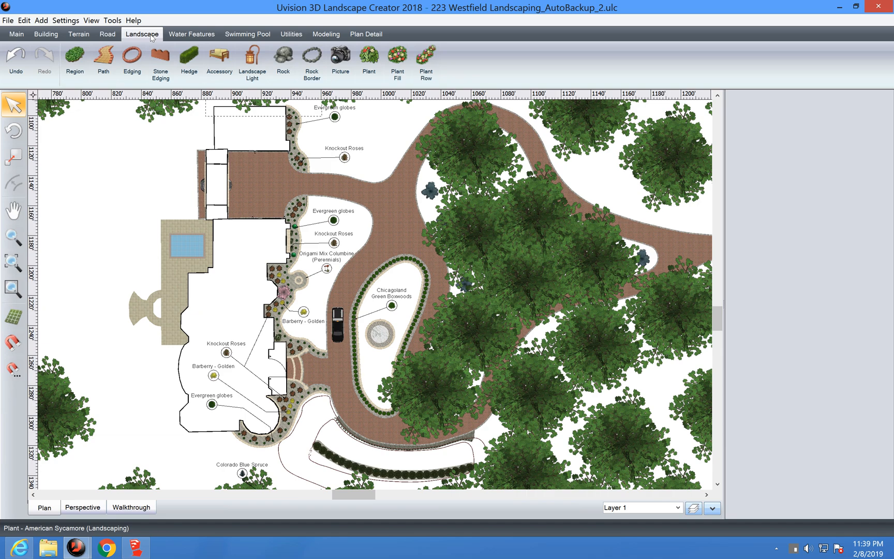
left_click(224, 68)
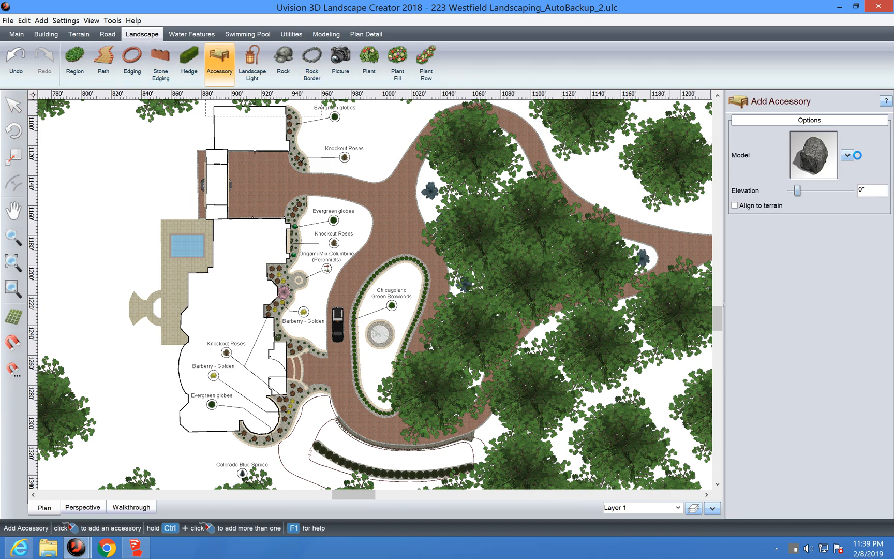
left_click(813, 155)
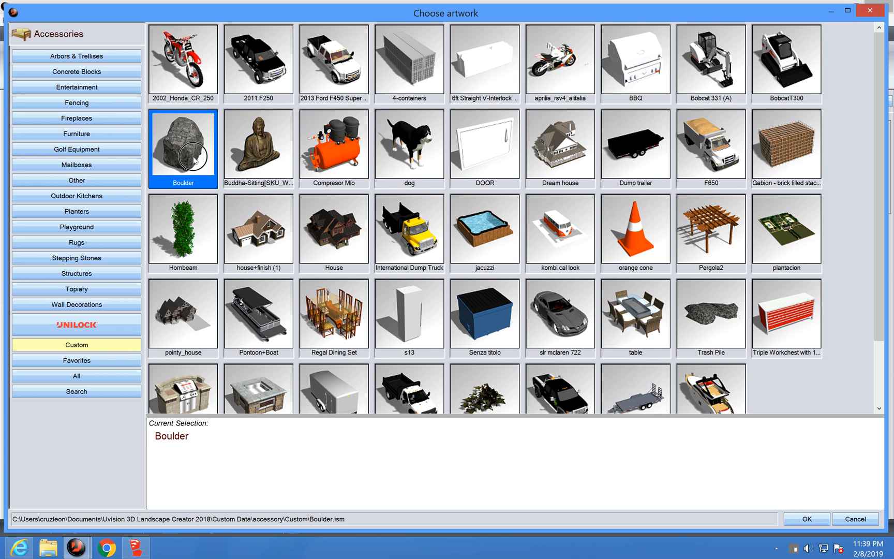
key("Return")
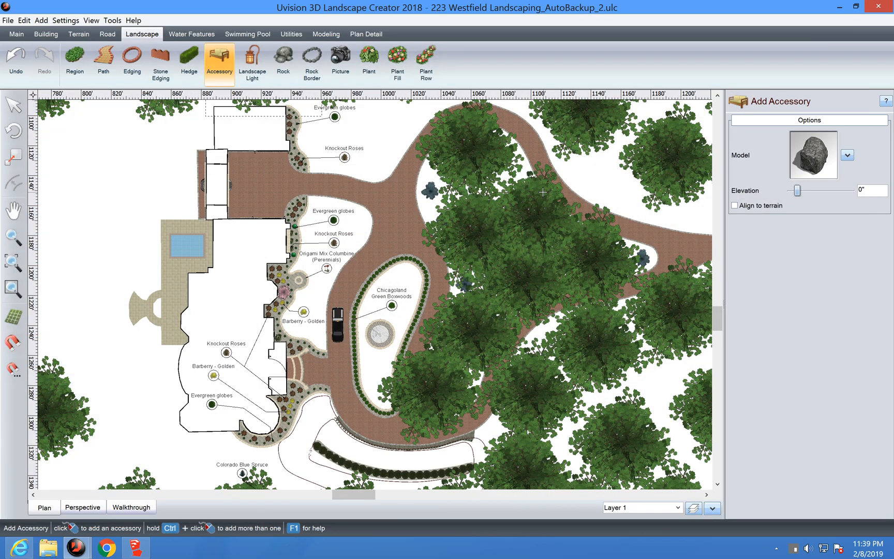
left_click(313, 297)
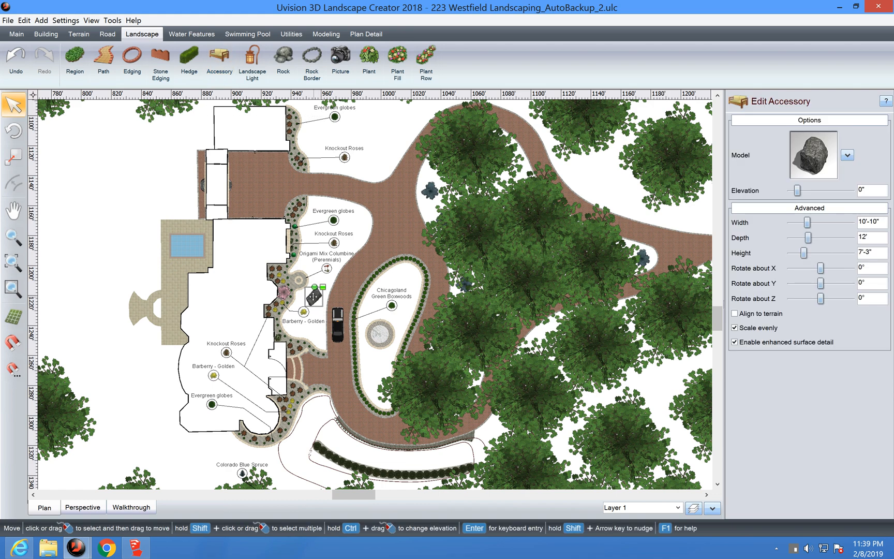
left_click(81, 508)
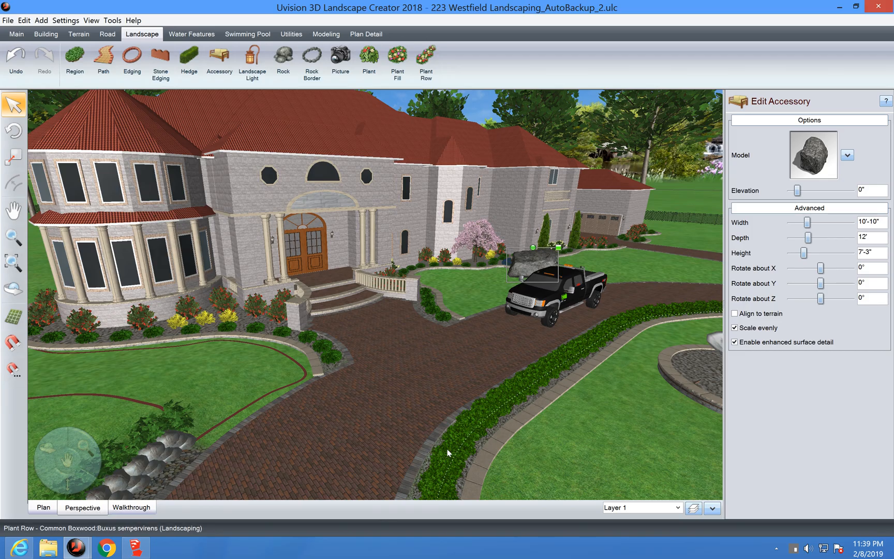
key("Up")
key("Right")
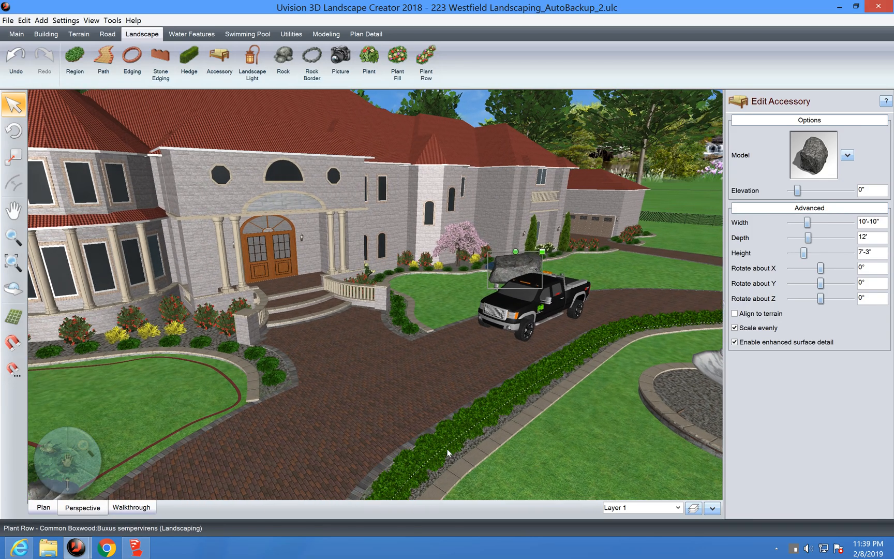
key("Up")
key("Right")
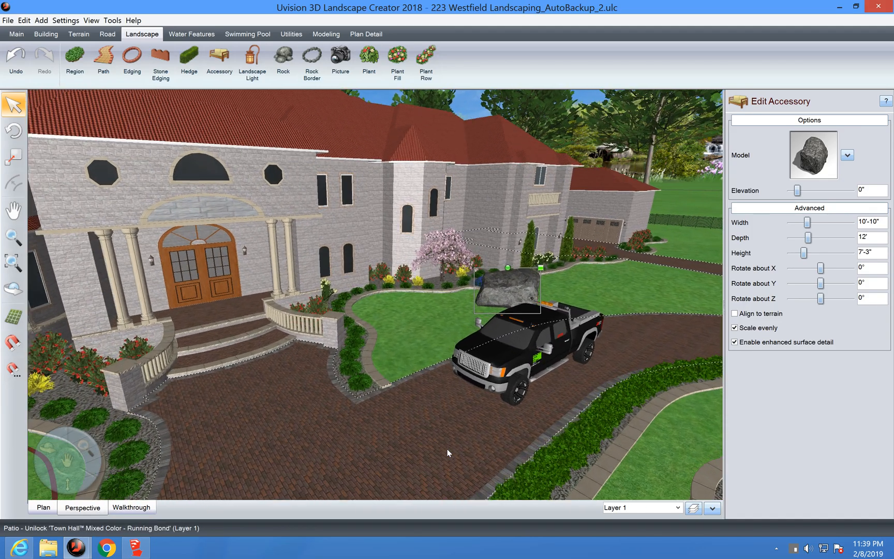
key("Up")
key("Right")
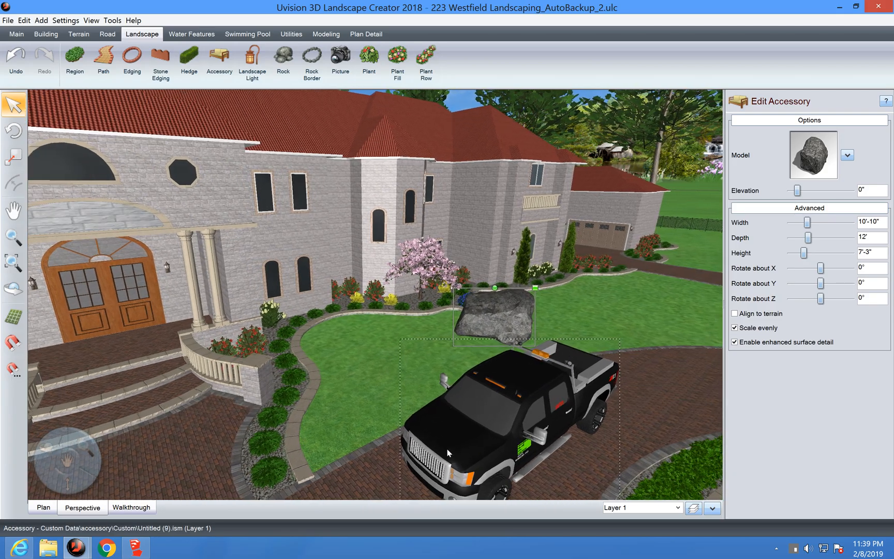
key("Up")
key("Right")
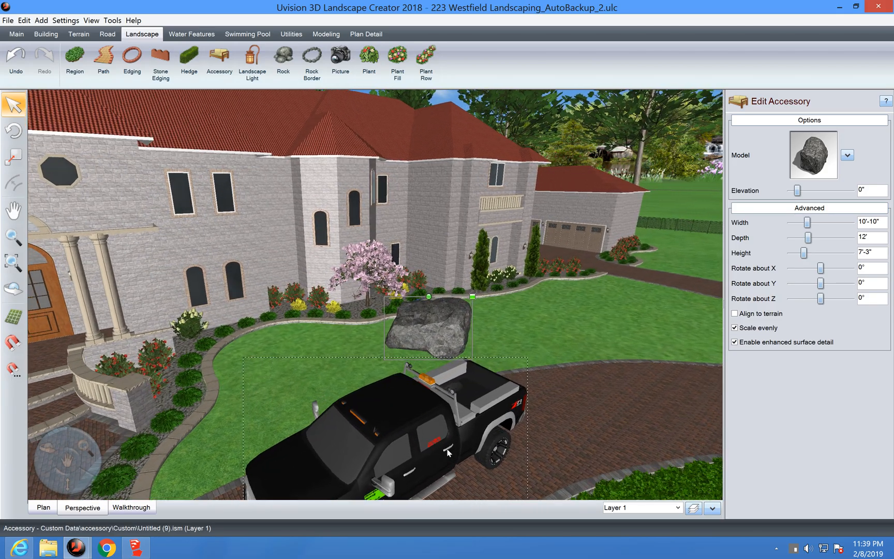
key("Up")
key("Right")
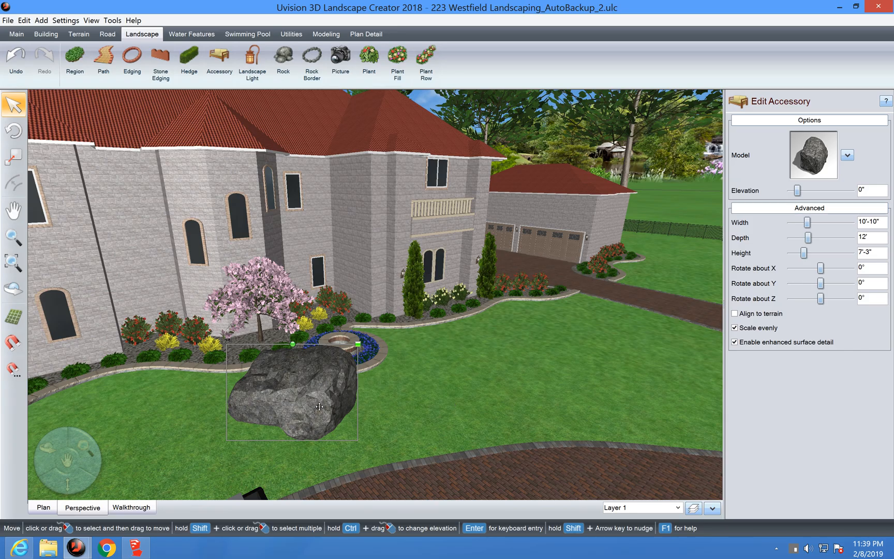
key("Down")
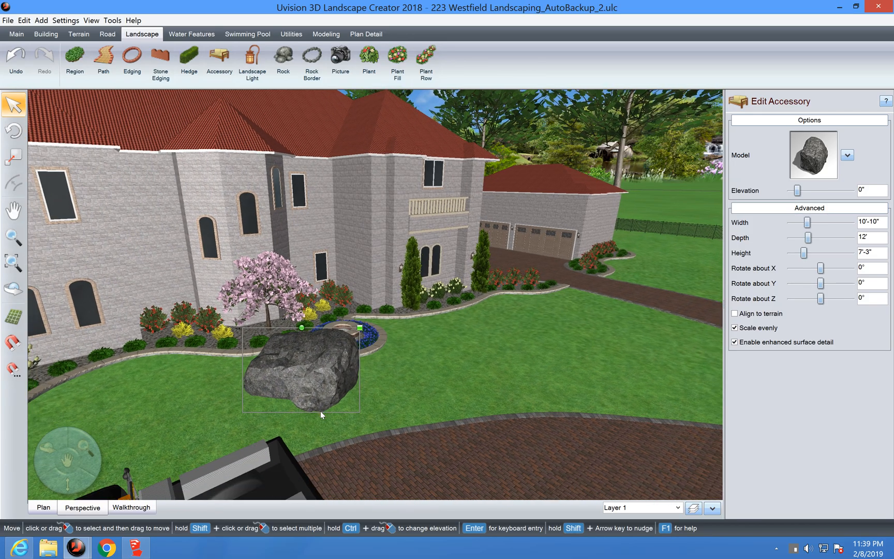
key("Down")
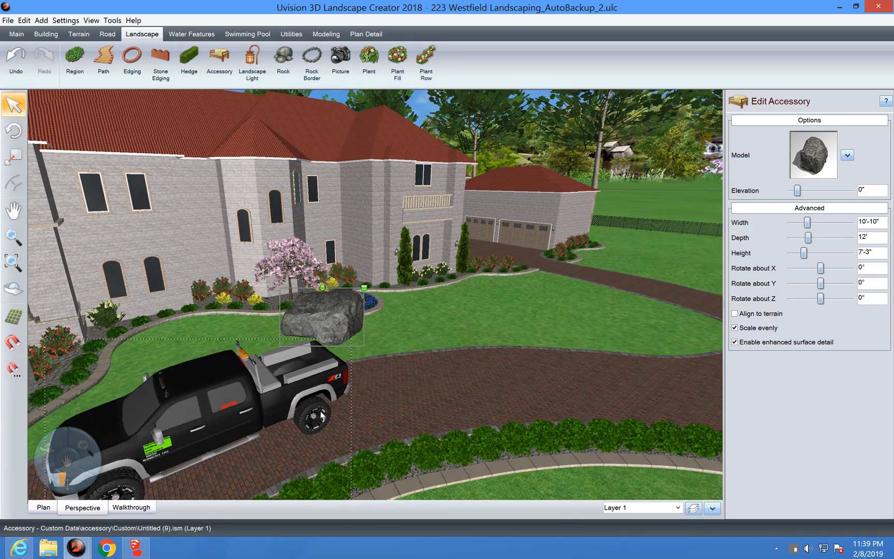
key("Down")
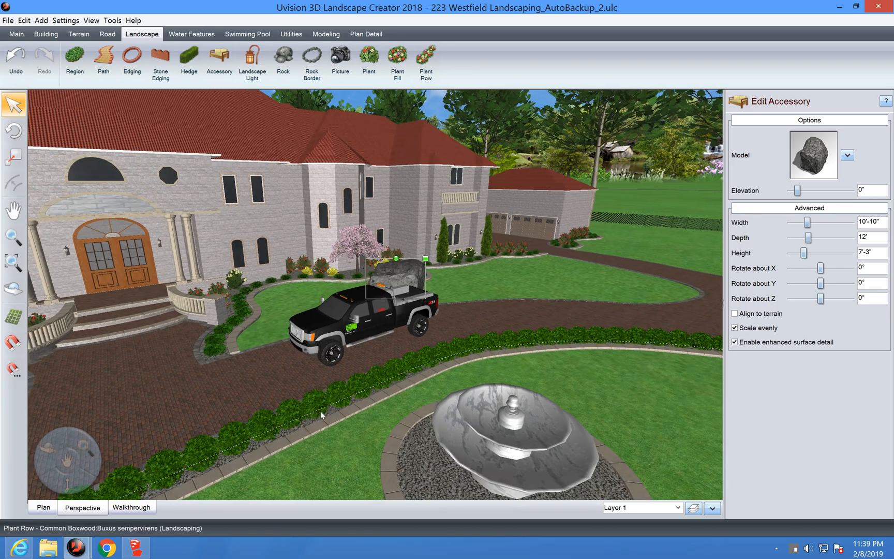
key("Left")
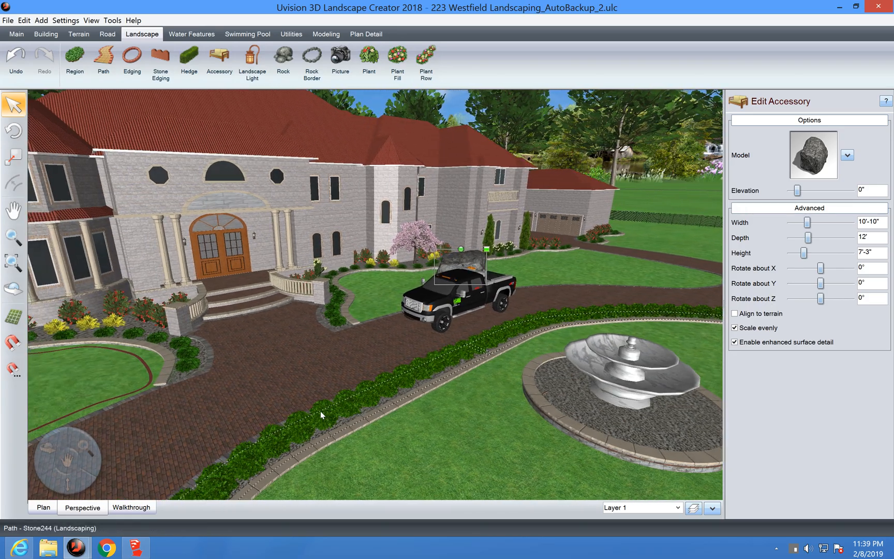
key("Left")
key("Down")
key("Left")
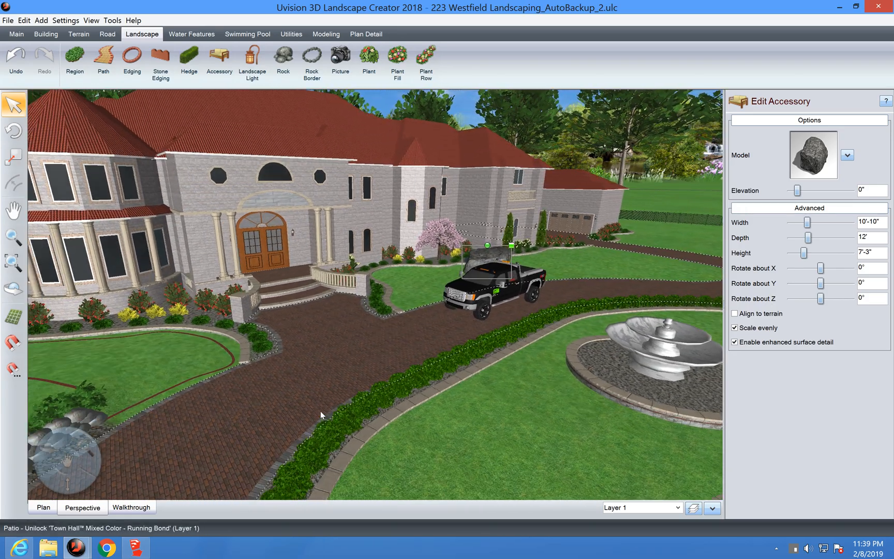
key("Left")
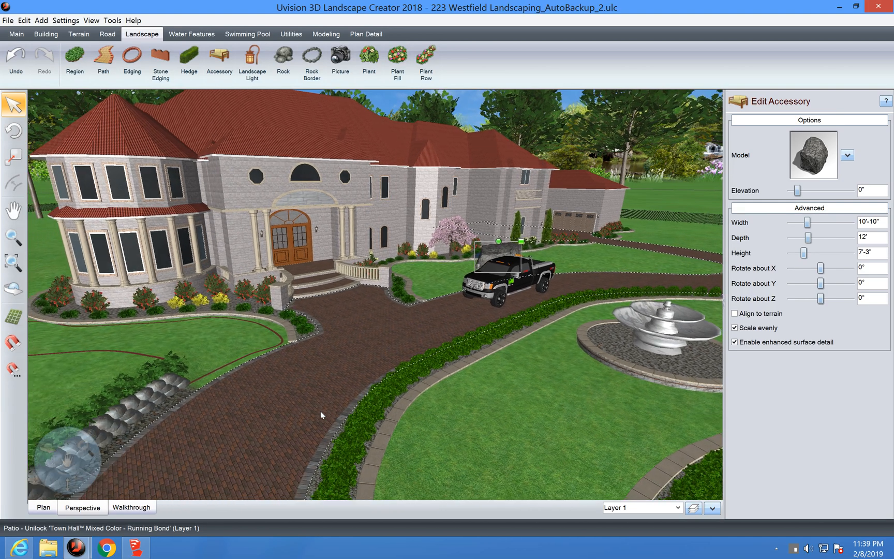
key("Down")
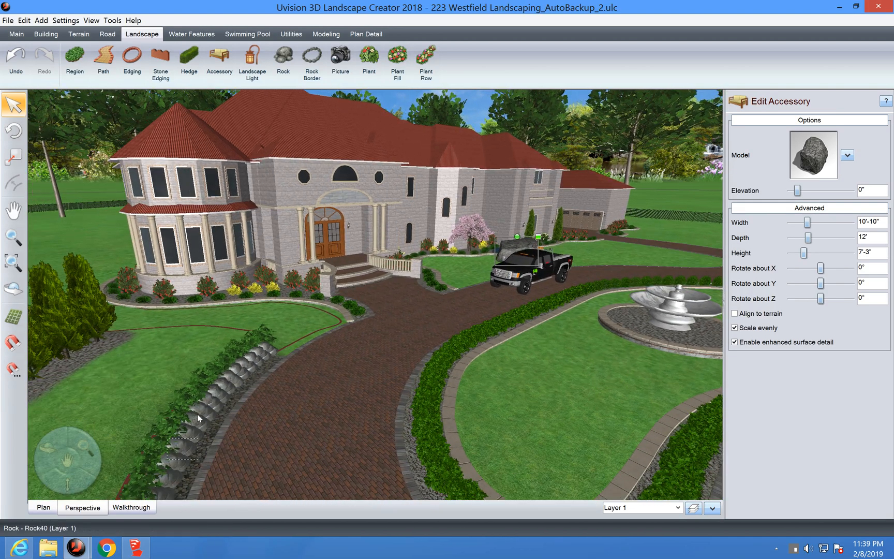
left_click(129, 509)
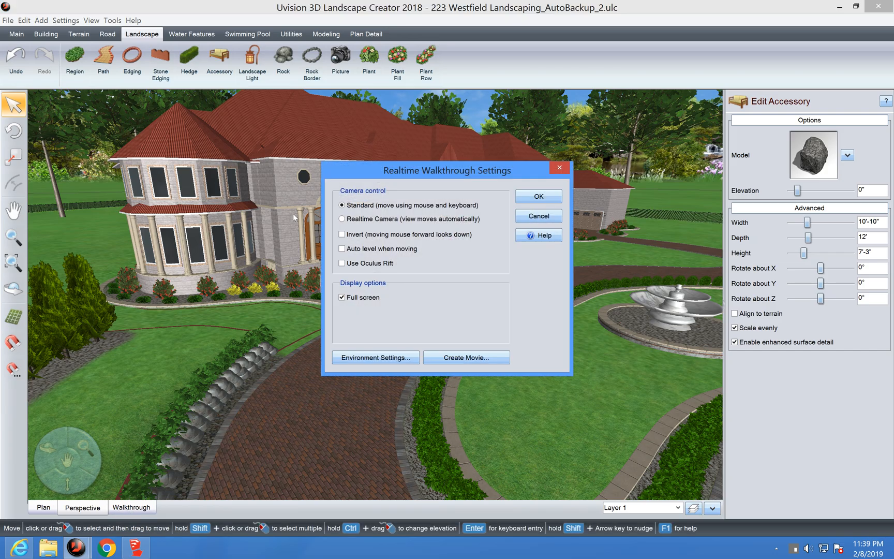
left_click(538, 197)
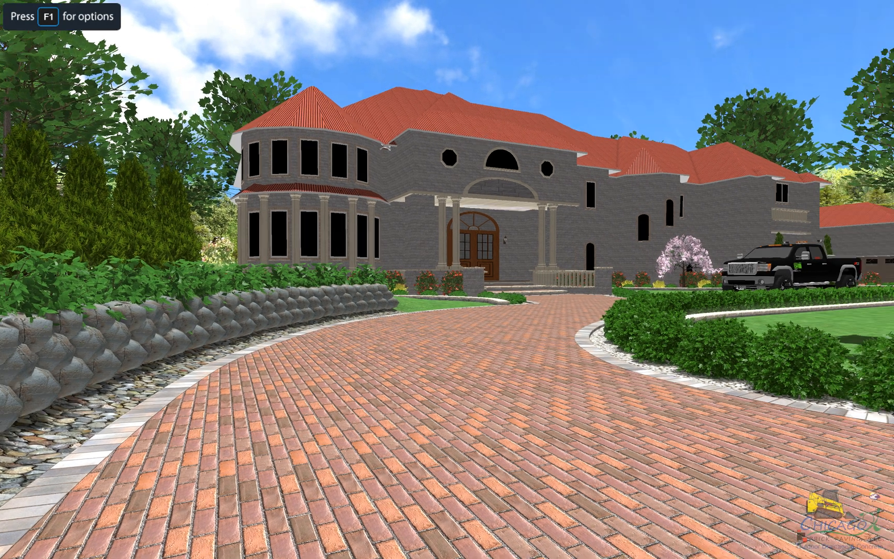
key("r")
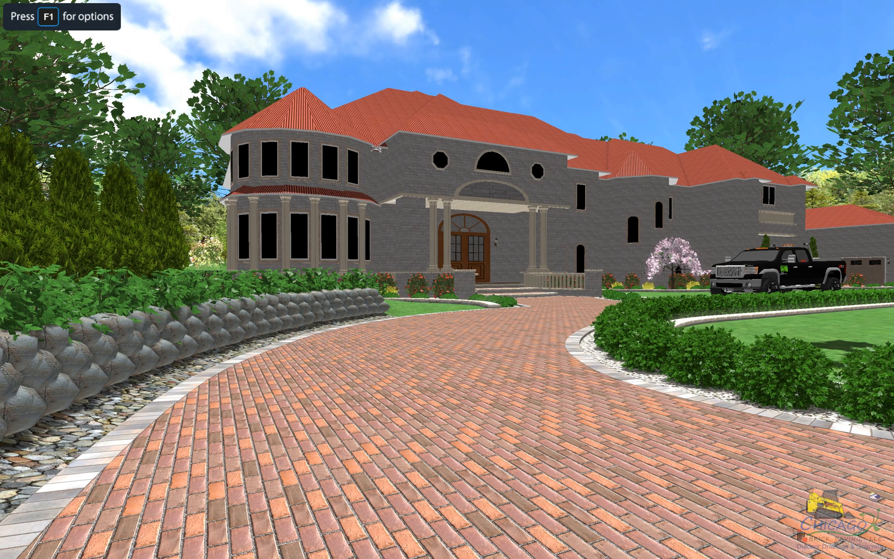
key("r")
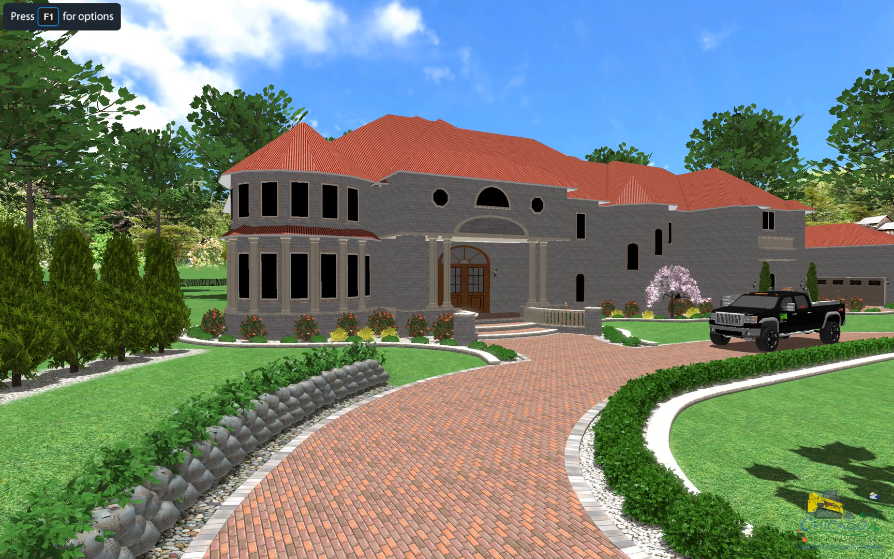
key("r")
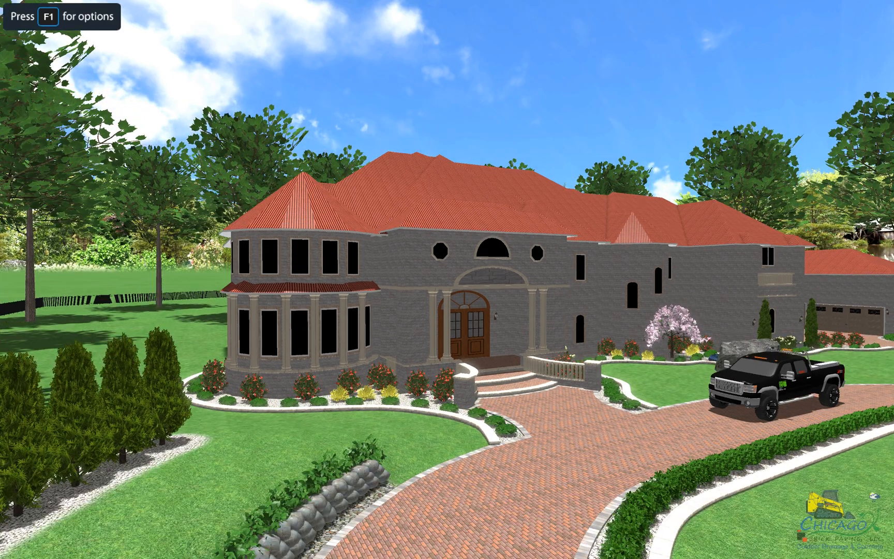
key("r")
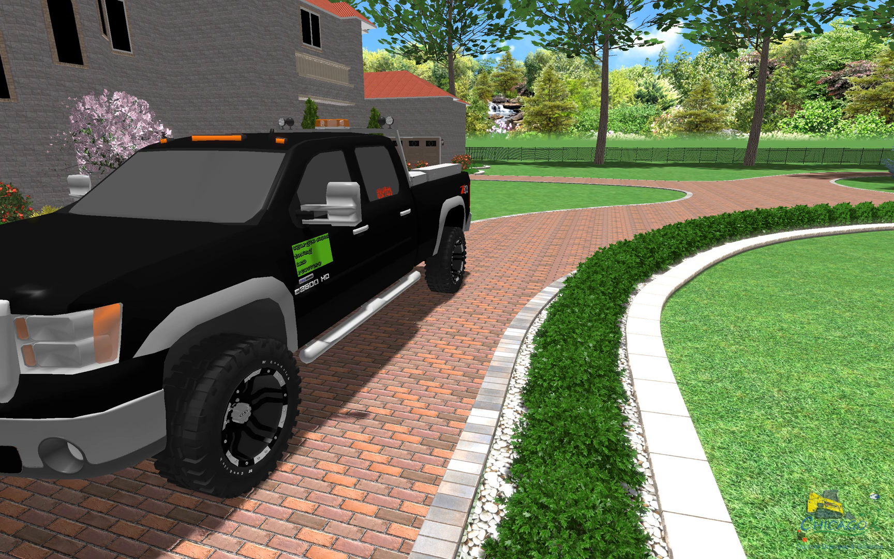
key("Escape")
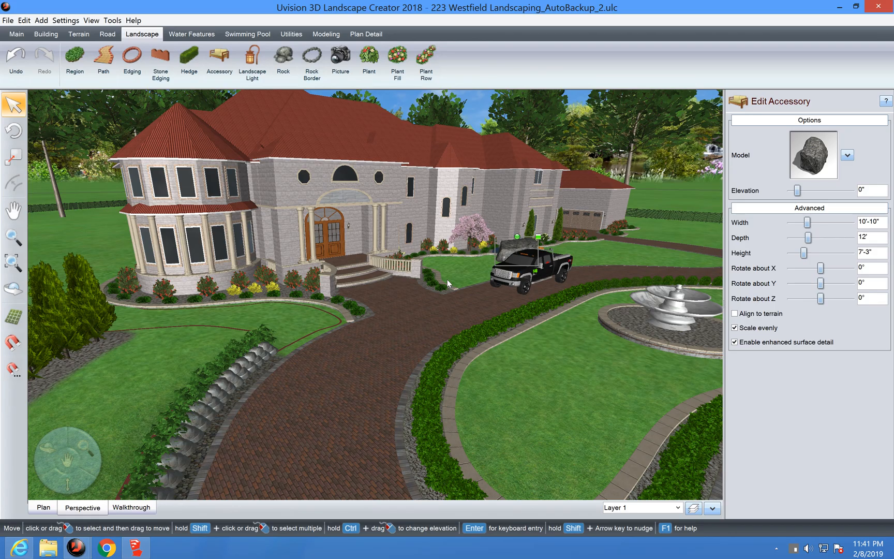
Step: Show the overhead Westfield plan with the boulder beside the parked truck
left_click(44, 507)
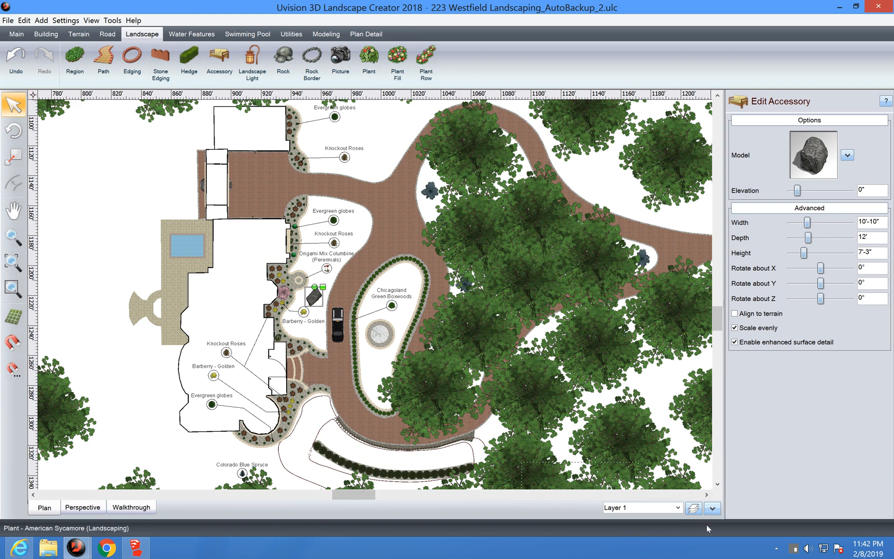
Step: Add a new layer in the layer manager and name it patio
left_click(693, 509)
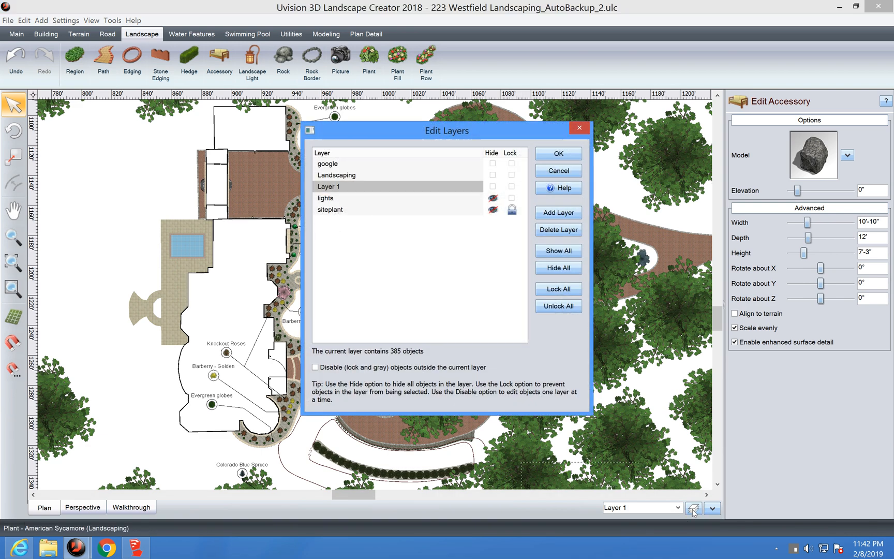
left_click(558, 213)
left_click(390, 225)
key("BackSpace")
key("BackSpace")
key("BackSpace")
key("BackSpace")
key("BackSpace")
key("BackSpace")
key("BackSpace")
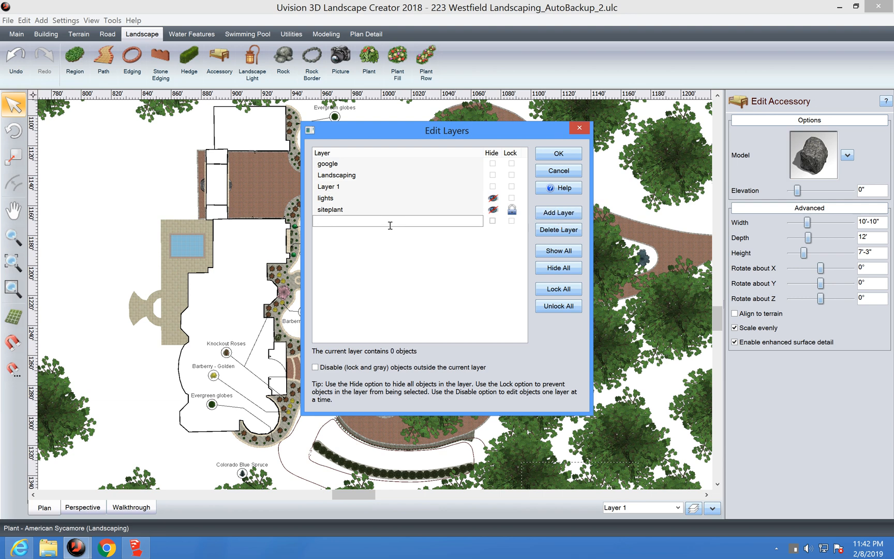
type("patio")
key("Return")
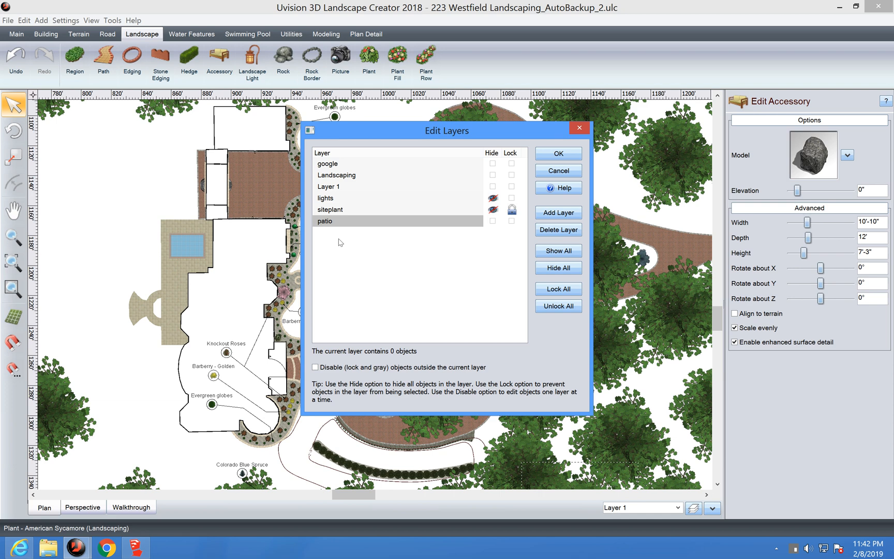
left_click(335, 211)
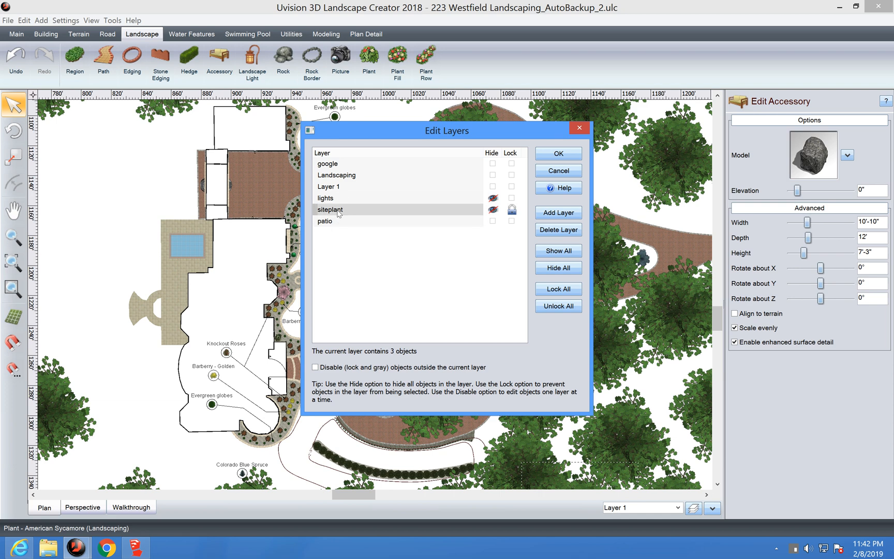
left_click(493, 210)
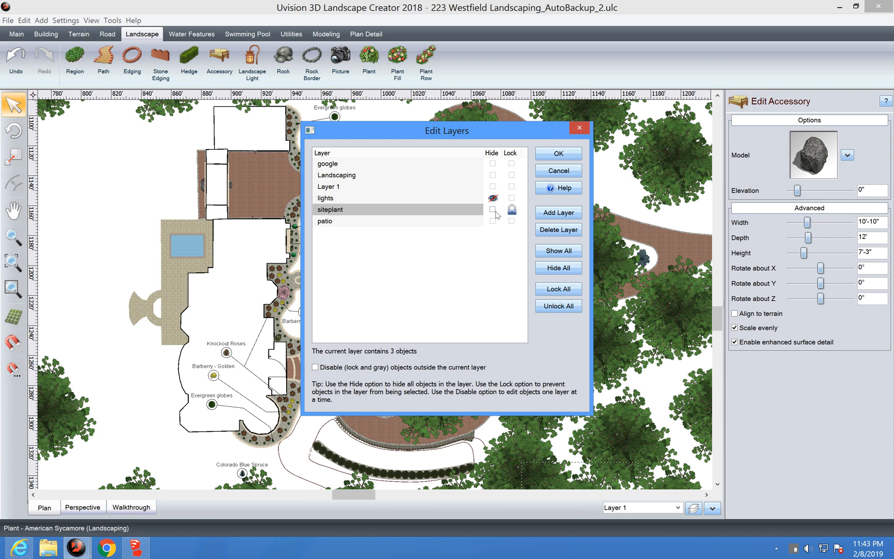
left_click(469, 188)
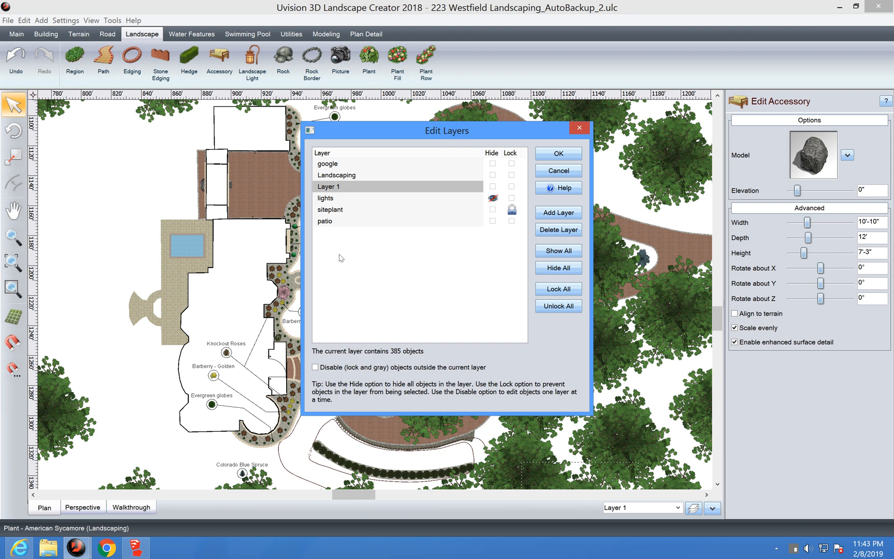
left_click(493, 209)
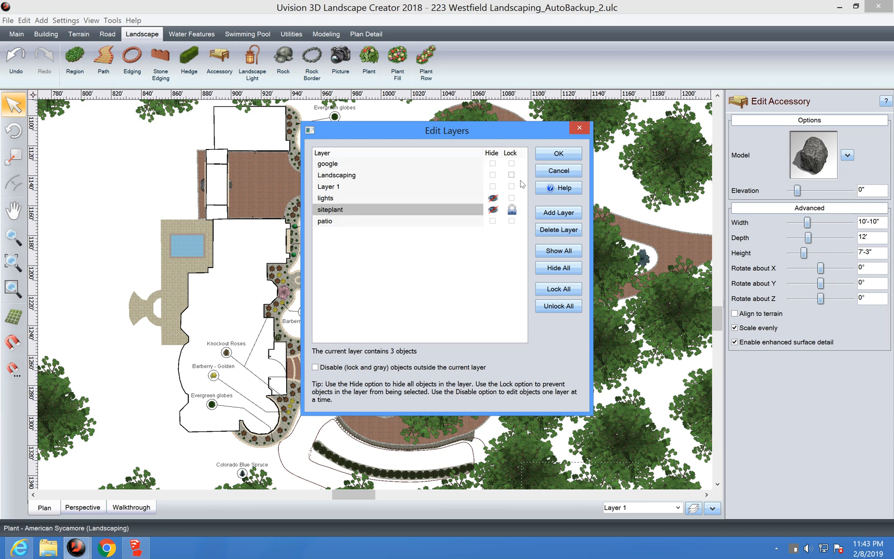
Step: Close the layer manager discarding changes, deselect the boulder, and move to the Mac desktop
left_click(565, 157)
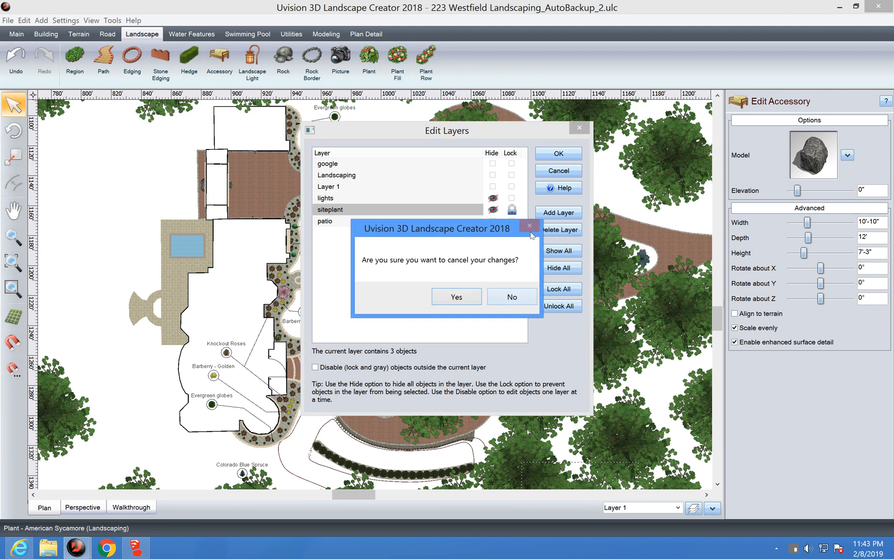
left_click(495, 299)
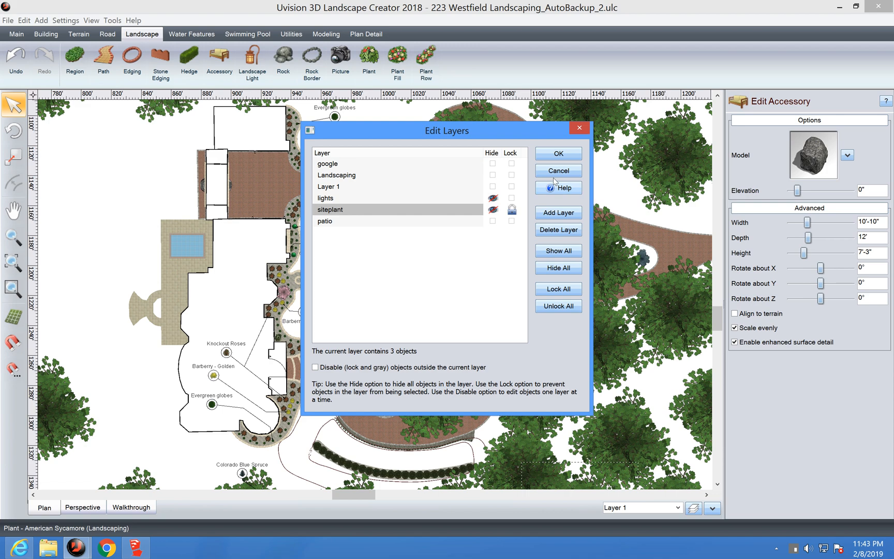
left_click(578, 132)
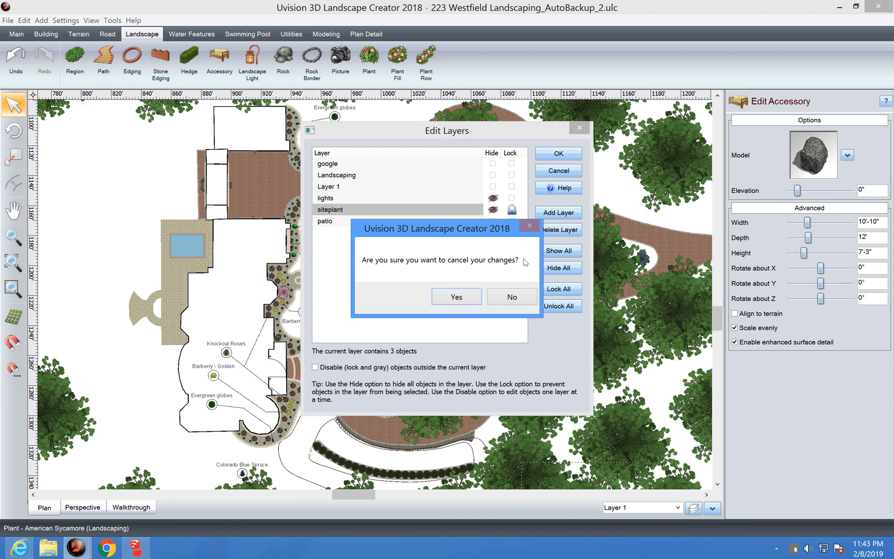
left_click(456, 297)
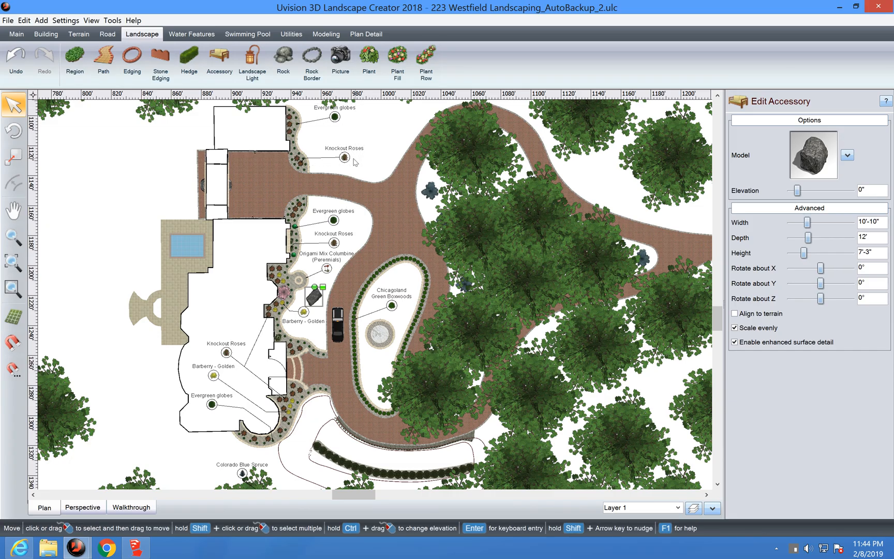
left_click(302, 234)
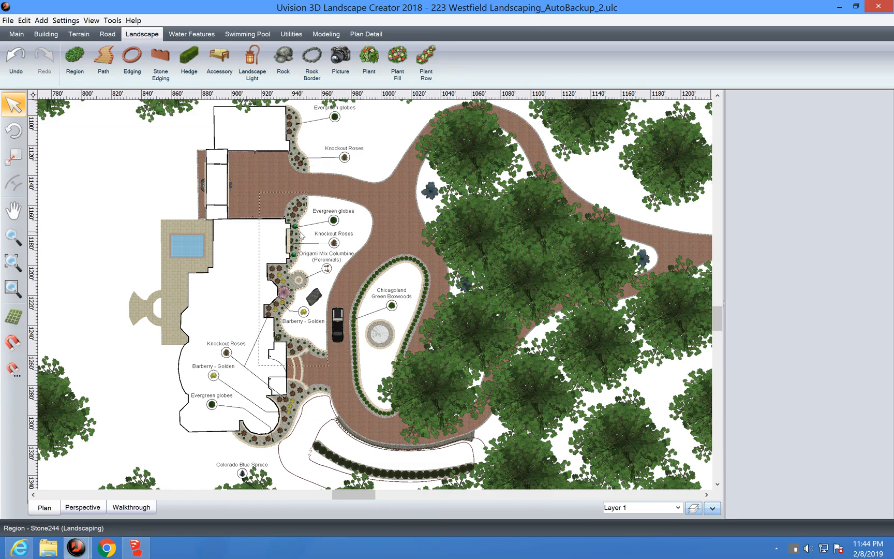
key("ctrl+Left")
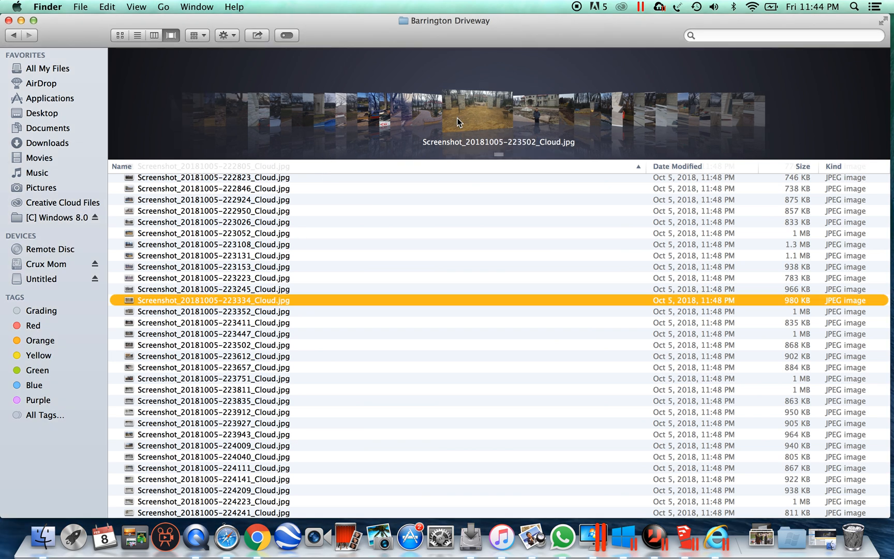
Step: View driveway gate photo 223447 full size in Preview, then close it
scroll(456, 118, "right", 10)
scroll(457, 117, "left", 5)
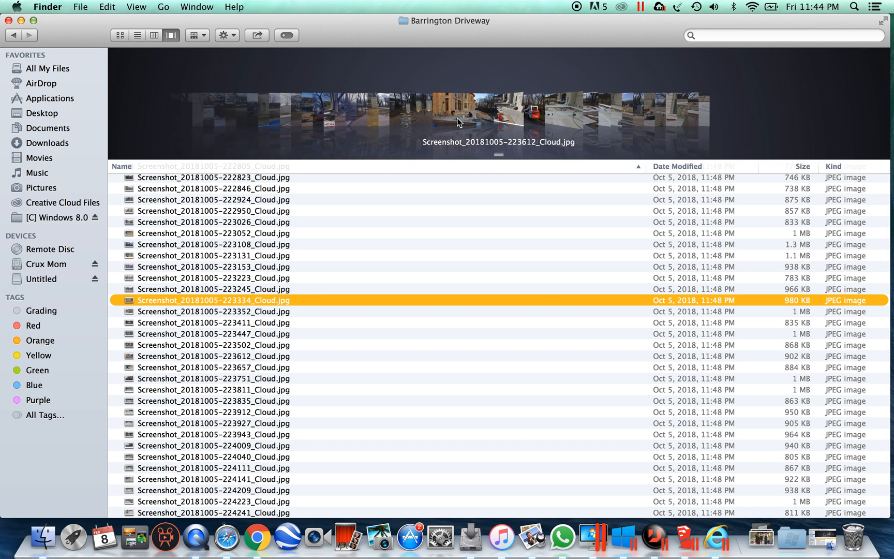
scroll(456, 117, "left", 1)
scroll(457, 123, "left", 1)
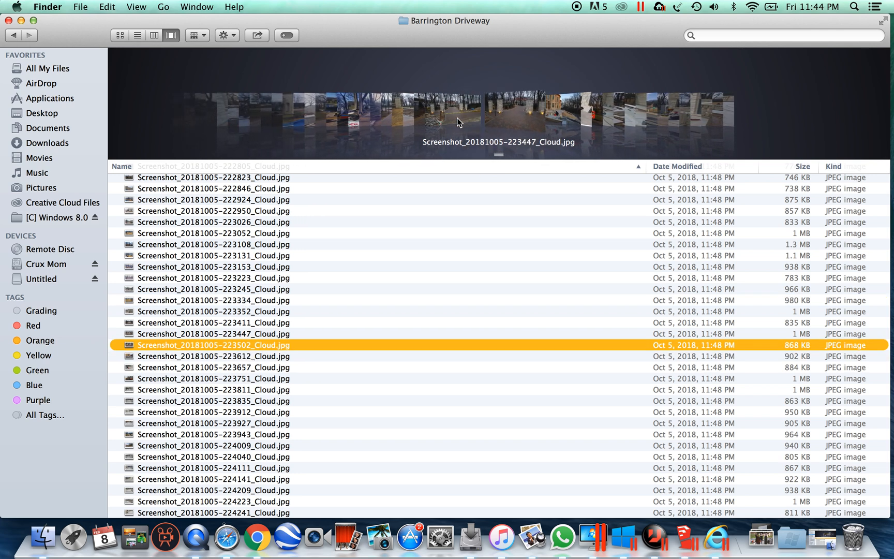
double_click(309, 337)
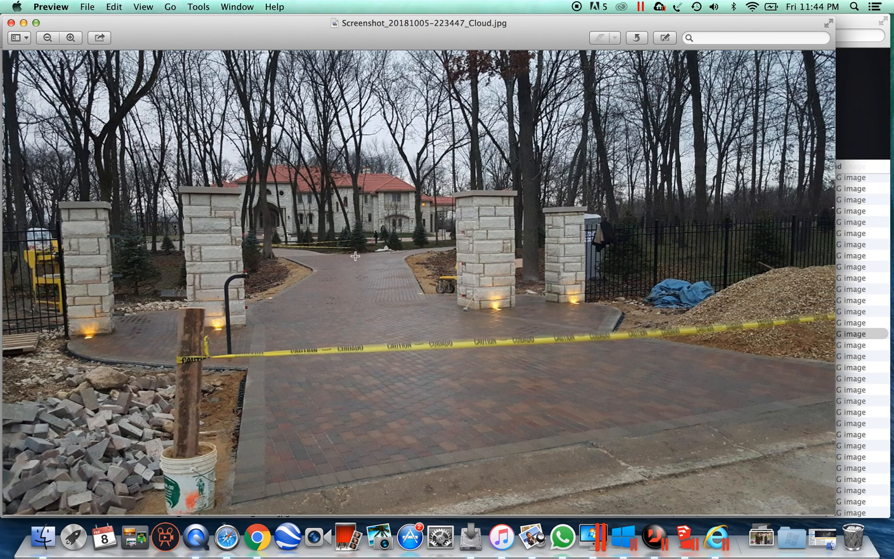
left_click(11, 23)
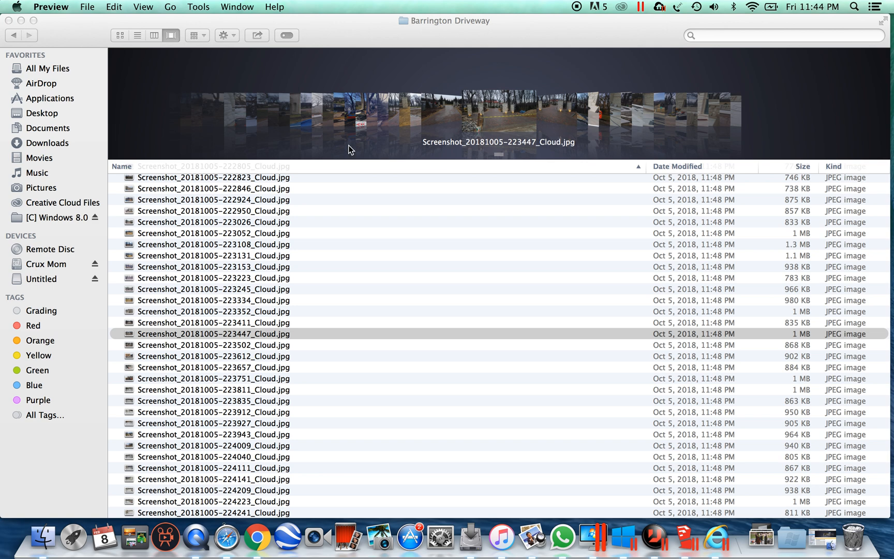
Step: View pool construction photo 223835 full size, then close it
left_click(616, 104)
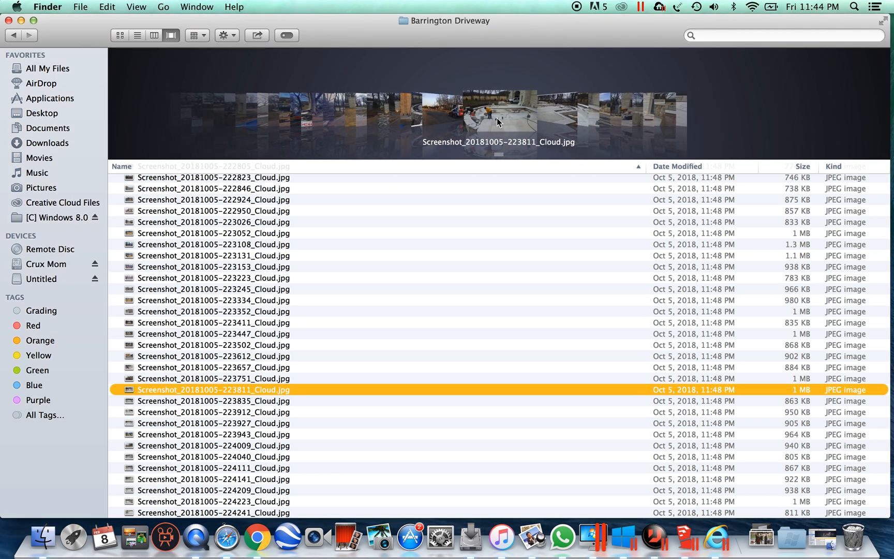
left_click(559, 120)
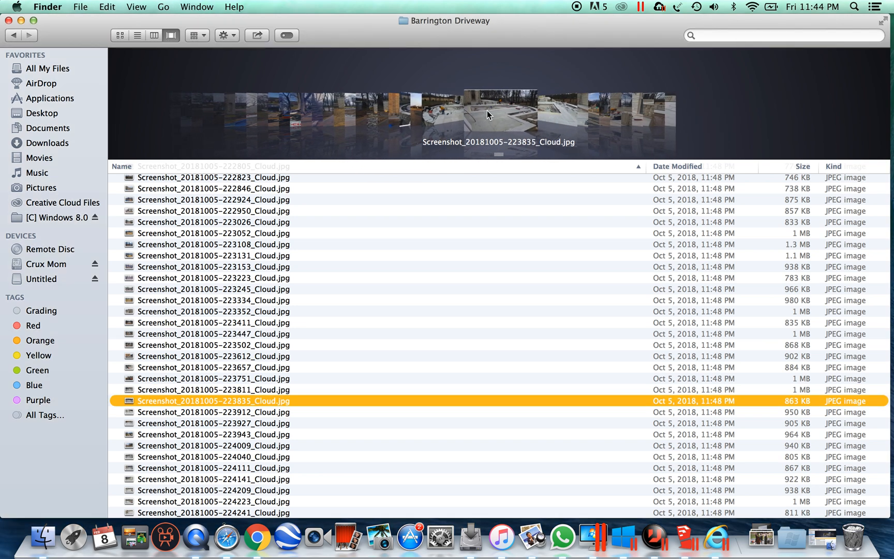
double_click(493, 115)
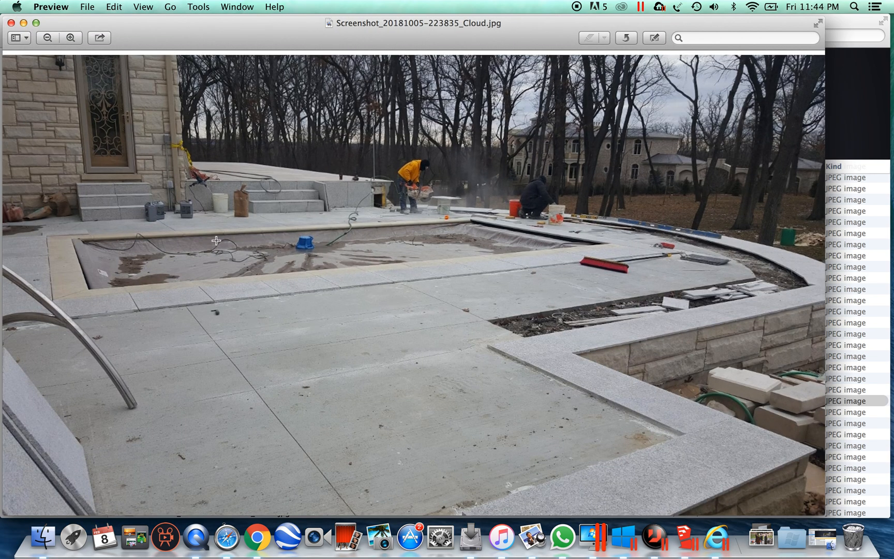
left_click(10, 23)
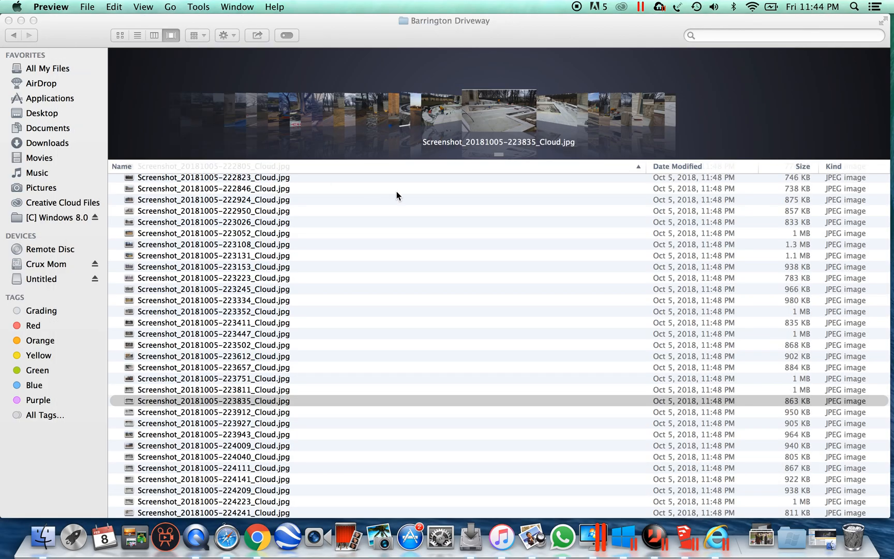
left_click(563, 102)
double_click(508, 124)
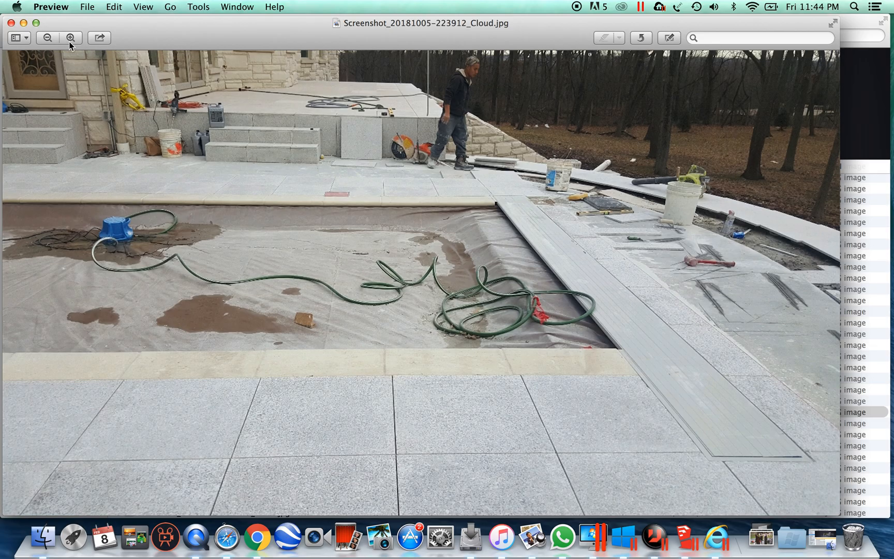
left_click(12, 23)
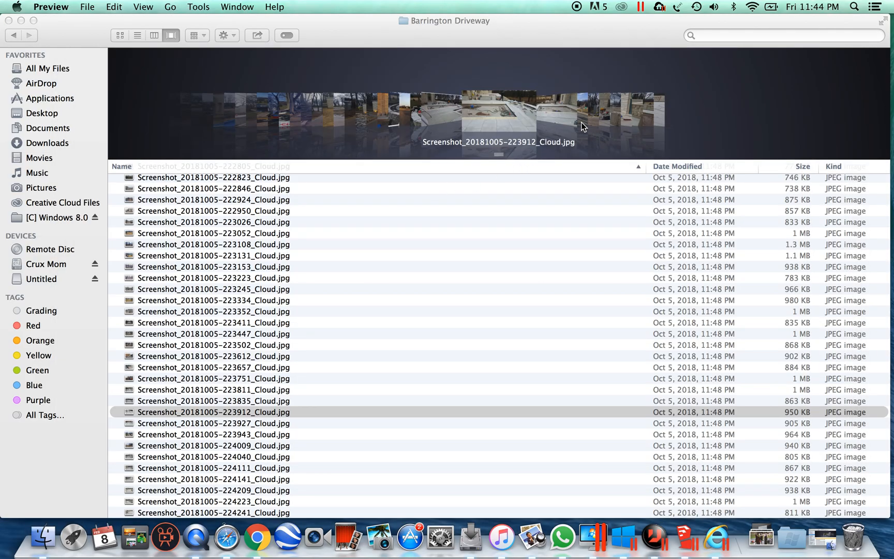
scroll(581, 127, "down", 10)
left_click(450, 113)
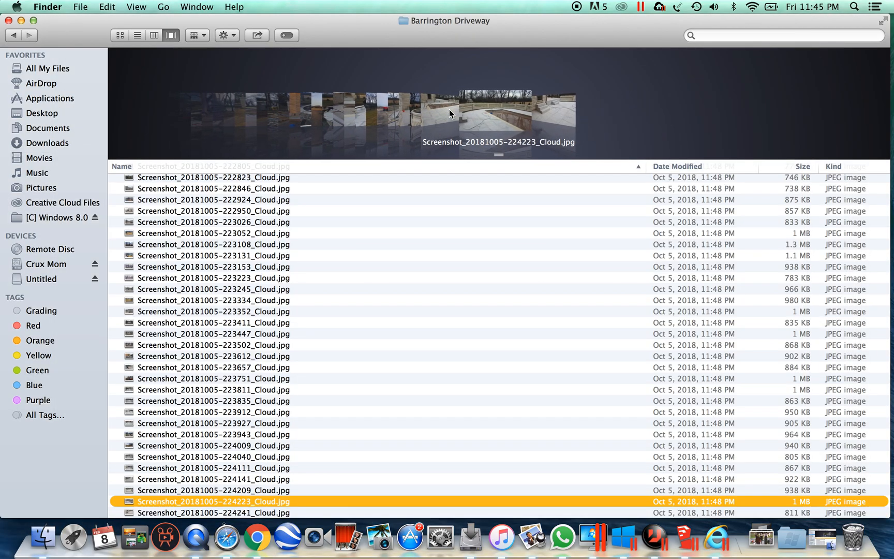
double_click(489, 115)
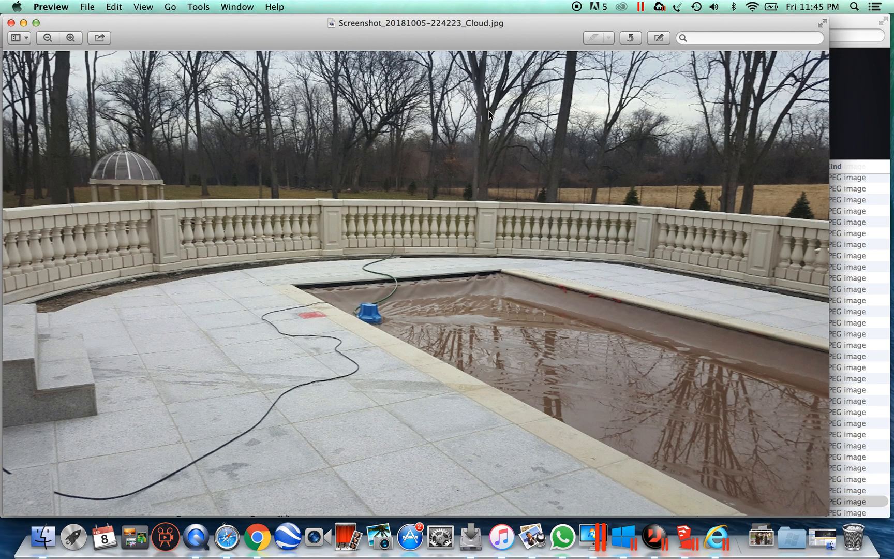
Step: Close the pool terrace photo and view paver pallets photo 222326, then close it
left_click(11, 23)
scroll(323, 127, "left", 14)
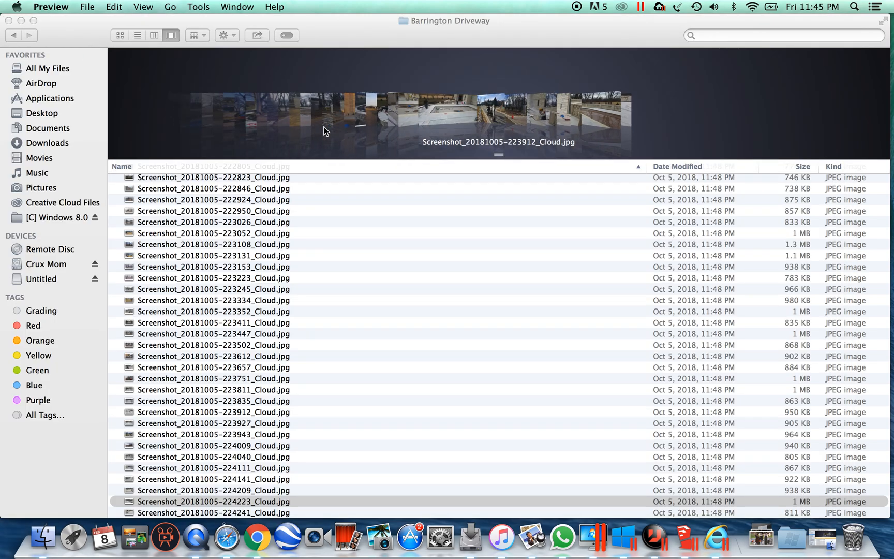
scroll(324, 126, "left", 6)
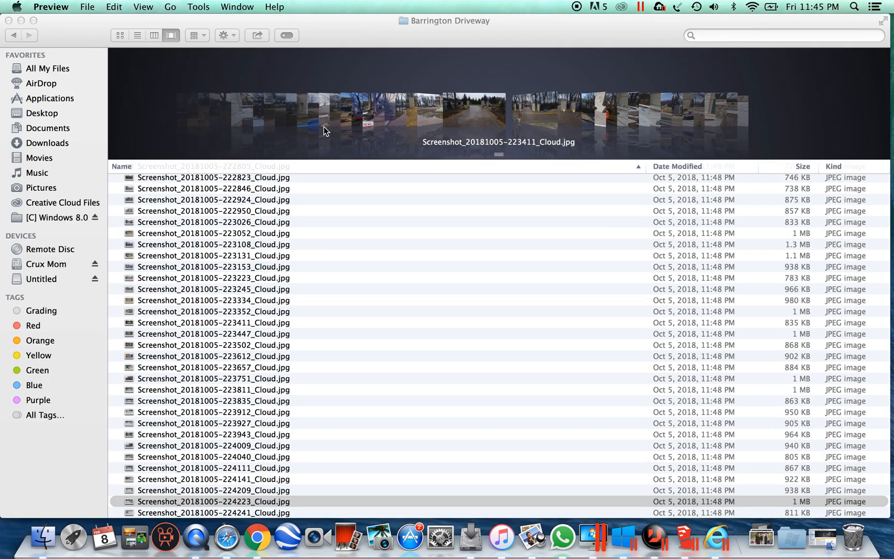
scroll(323, 127, "left", 7)
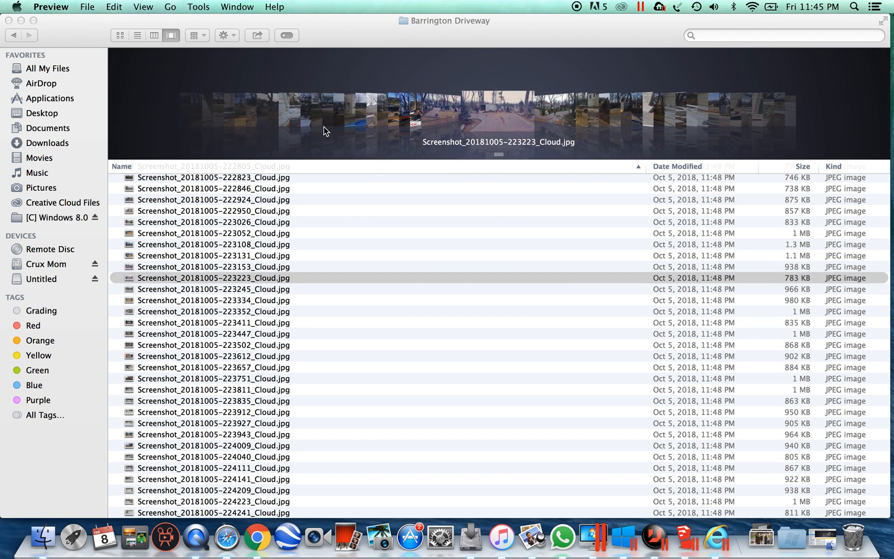
scroll(323, 126, "left", 7)
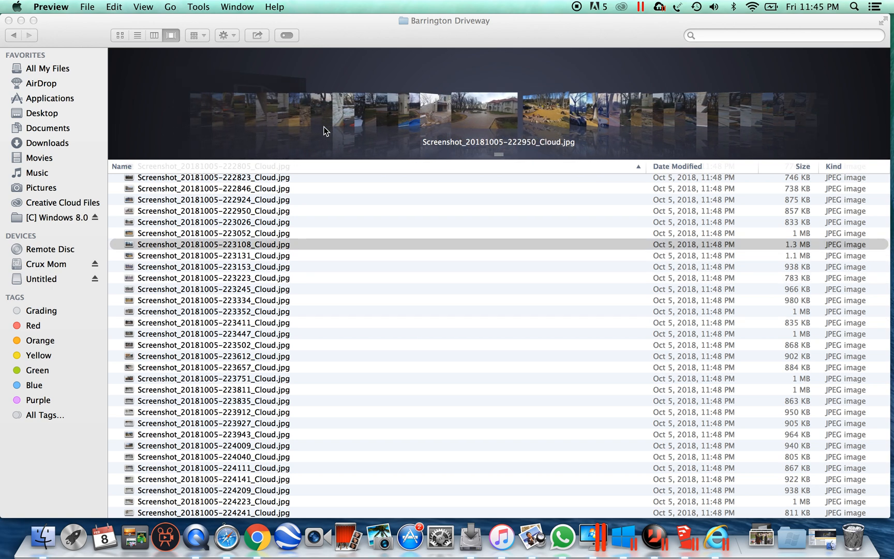
scroll(324, 126, "left", 5)
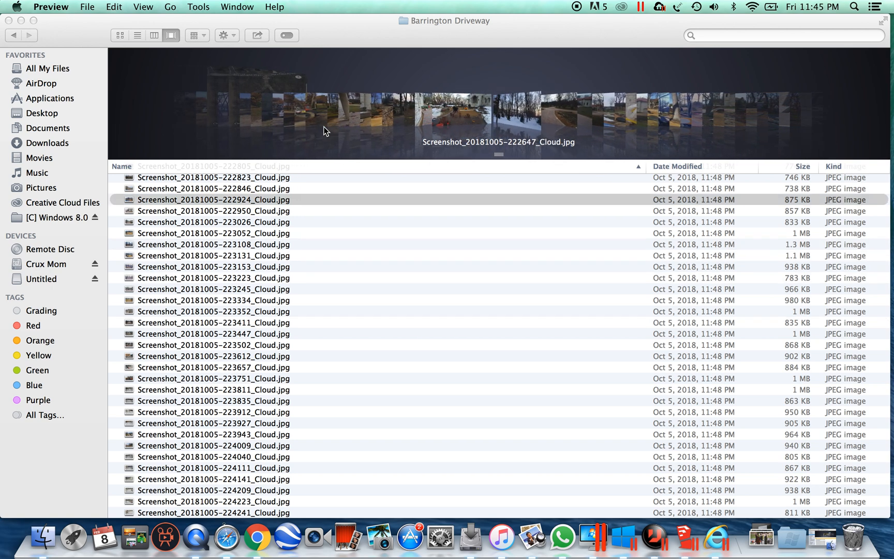
scroll(323, 126, "left", 4)
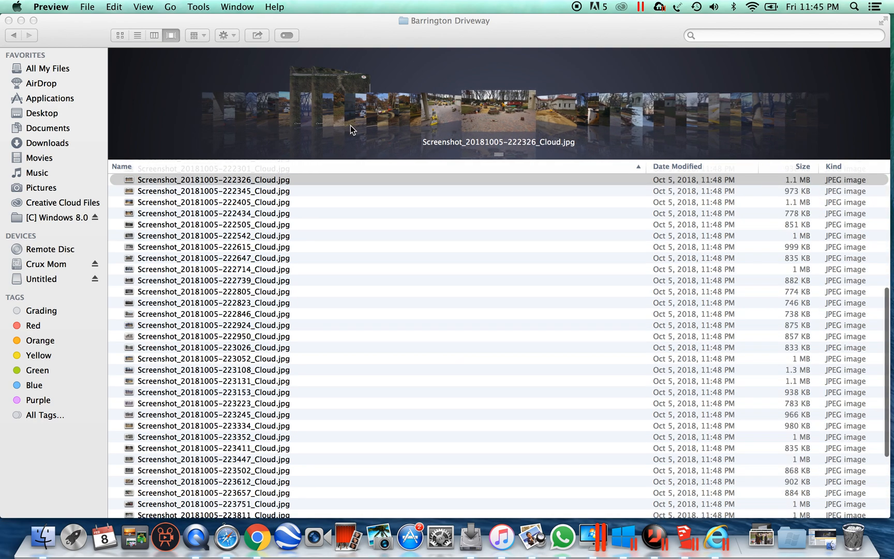
double_click(503, 120)
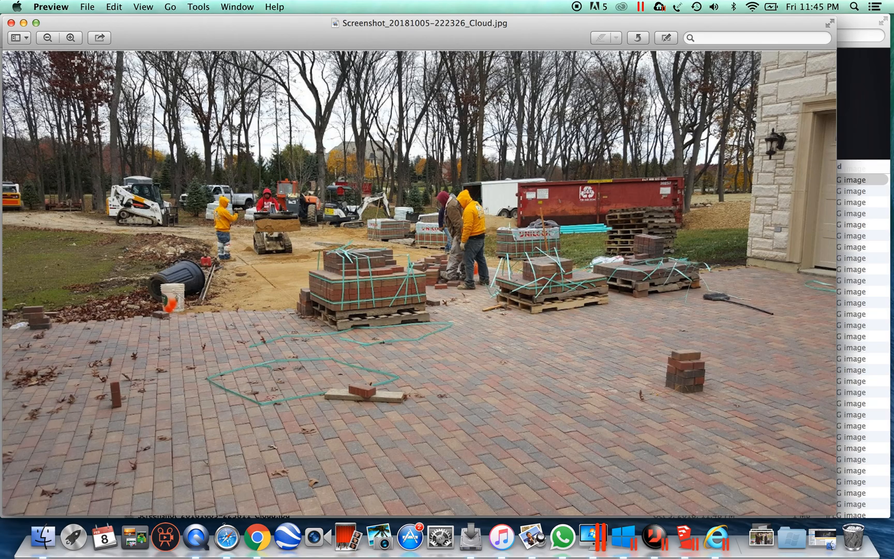
left_click(10, 22)
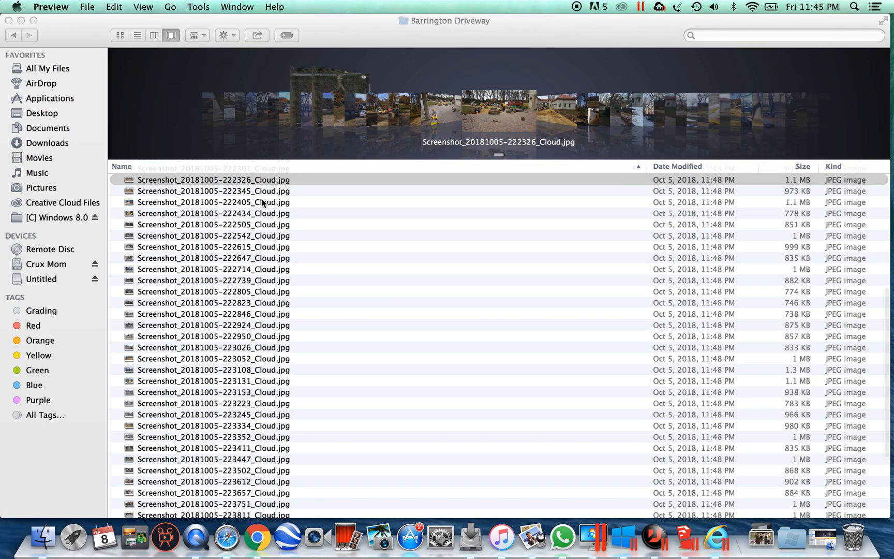
Step: View the aerial driveway map Screenshot_20171021-221839.jpg, then close it
scroll(261, 201, "up", 5)
scroll(262, 202, "up", 3)
left_click(215, 255)
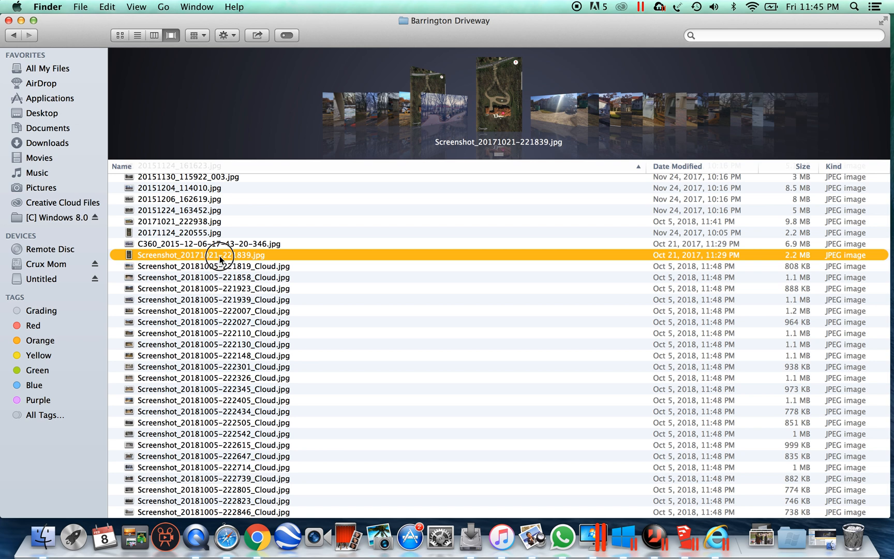
double_click(219, 255)
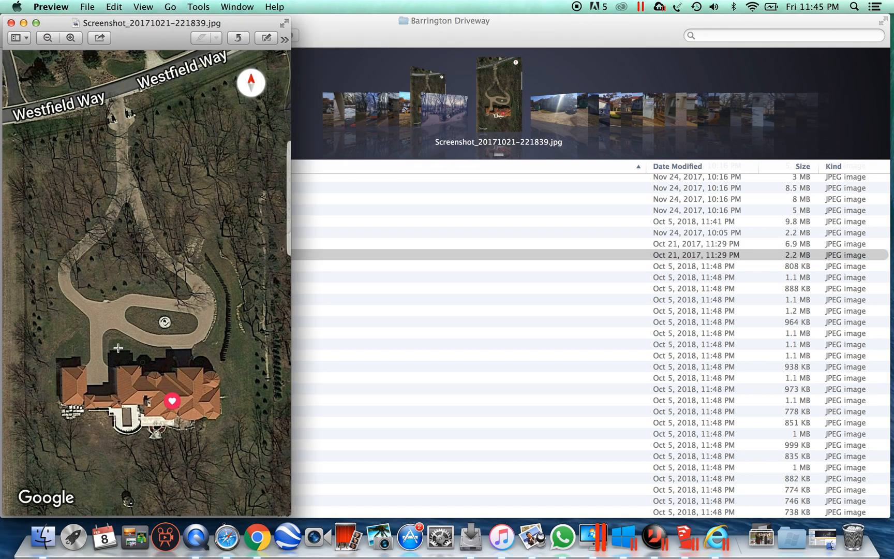
left_click(11, 23)
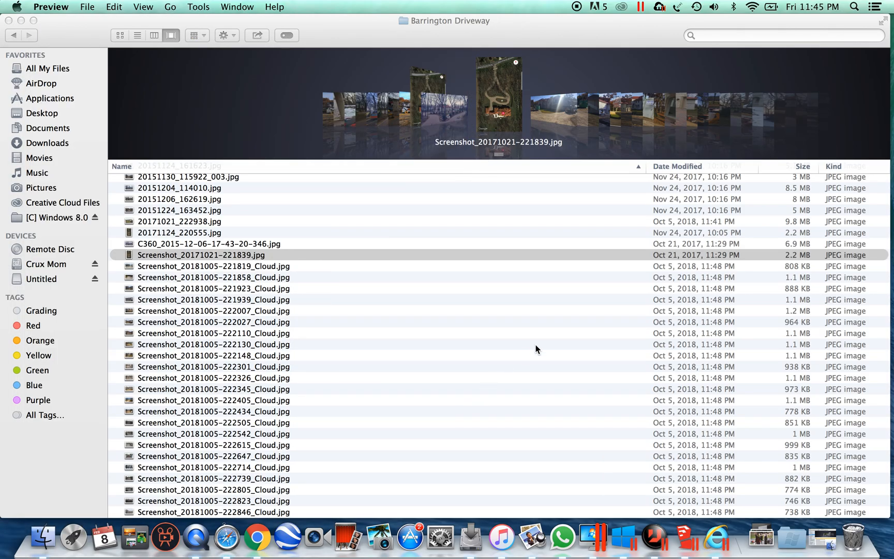
key("F12")
key("F12")
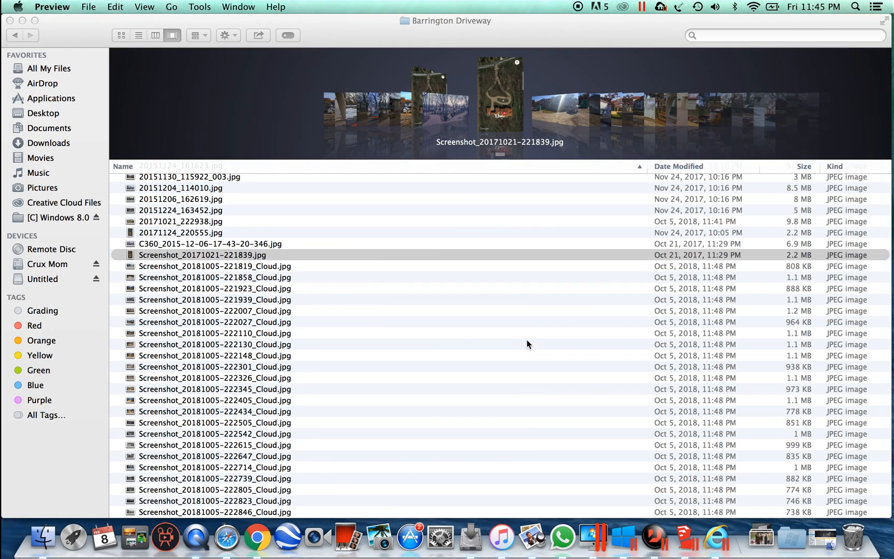